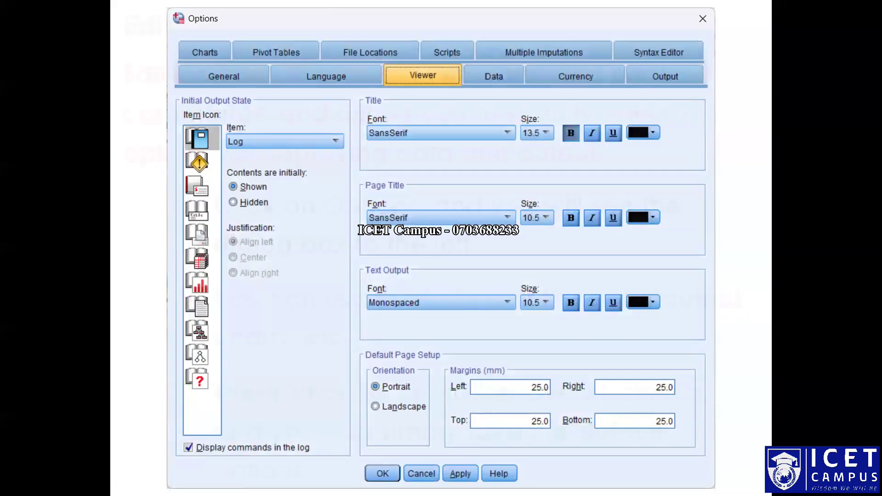
pyautogui.press('Right')
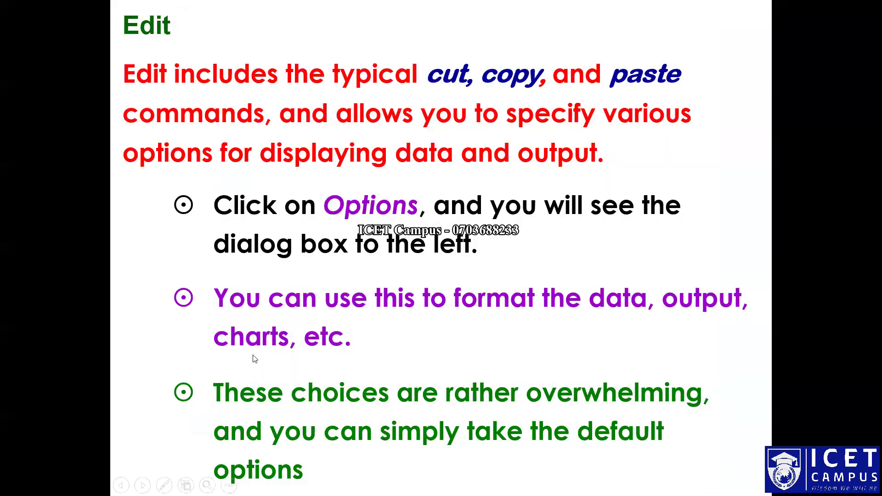
pyautogui.press('Left')
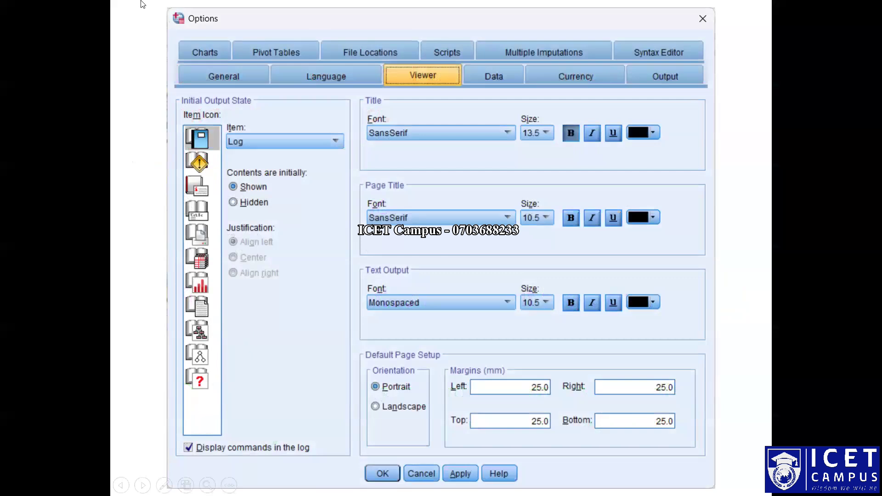
# Step: Switch to SPSS Statistics and examine the General, Language, Viewer, Data and Currency settings in Options, leaving them unchanged
pyautogui.hotkey('alt', 'Tab')
pyautogui.click(40, 21)
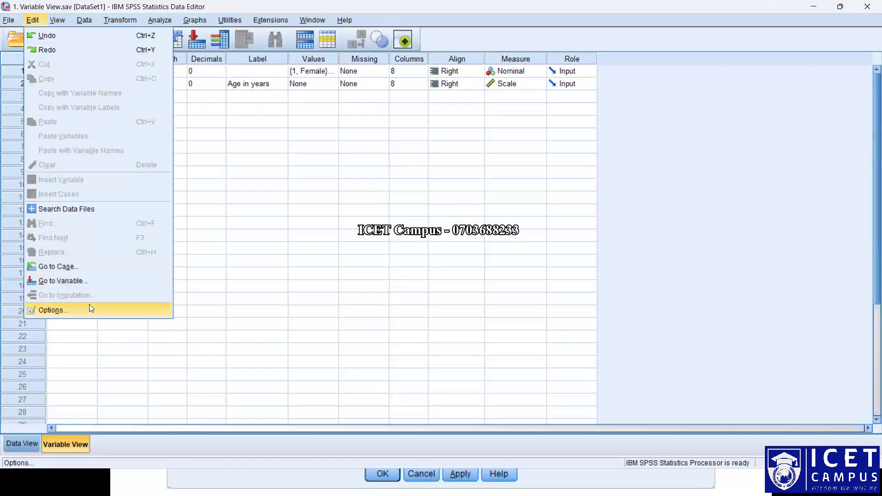
pyautogui.click(89, 307)
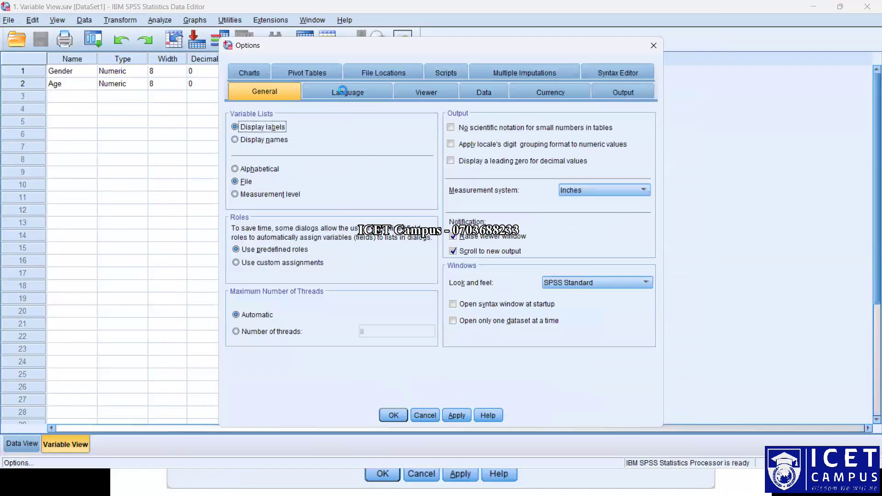
pyautogui.click(342, 91)
pyautogui.click(415, 91)
pyautogui.click(501, 92)
pyautogui.click(538, 92)
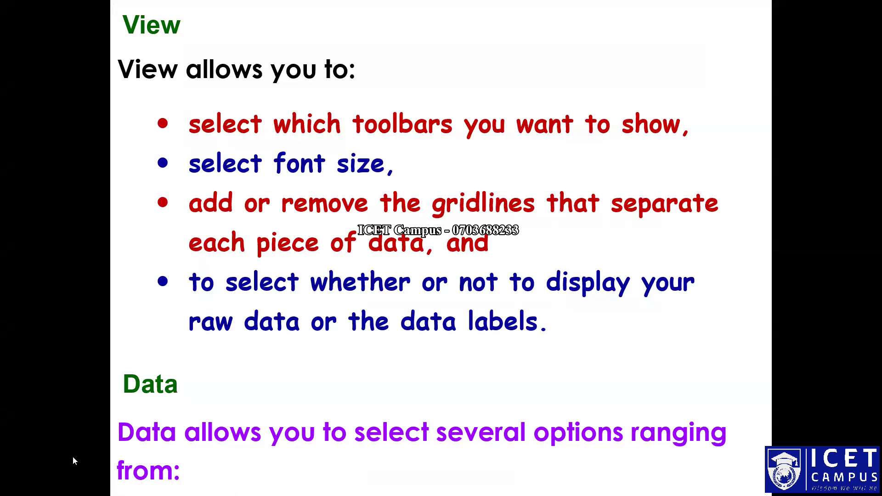
pyautogui.press('Right')
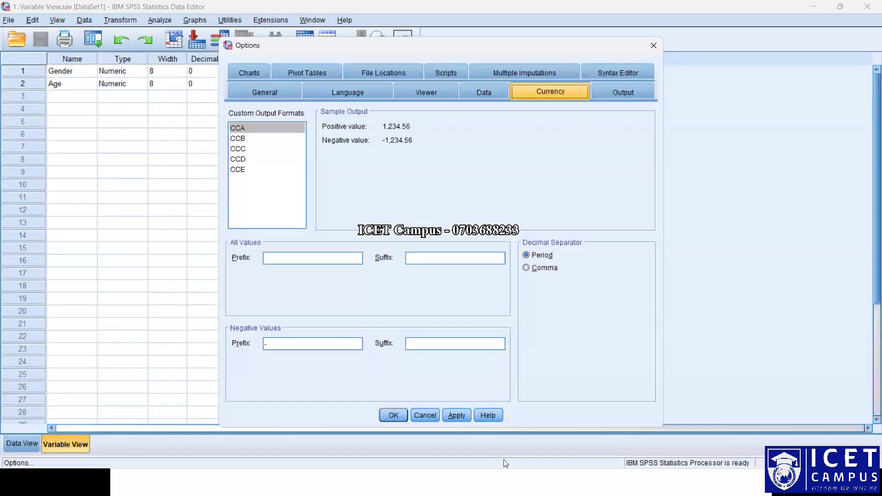
pyautogui.click(425, 415)
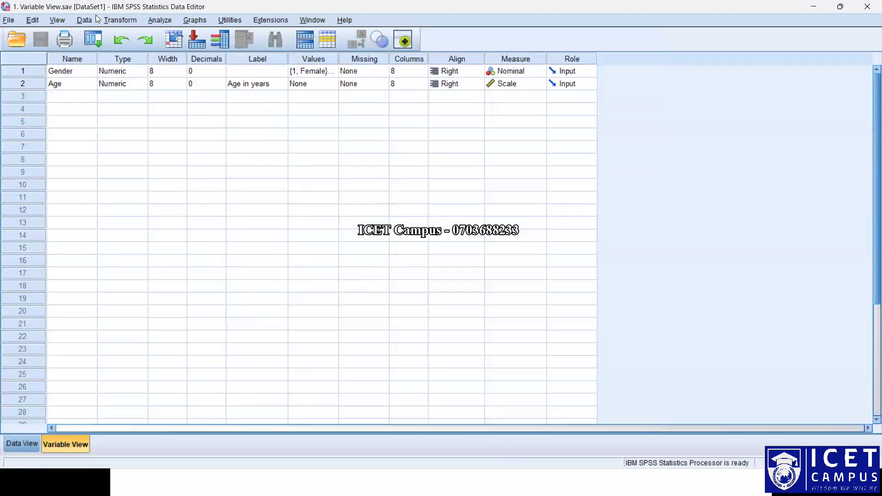
pyautogui.click(59, 22)
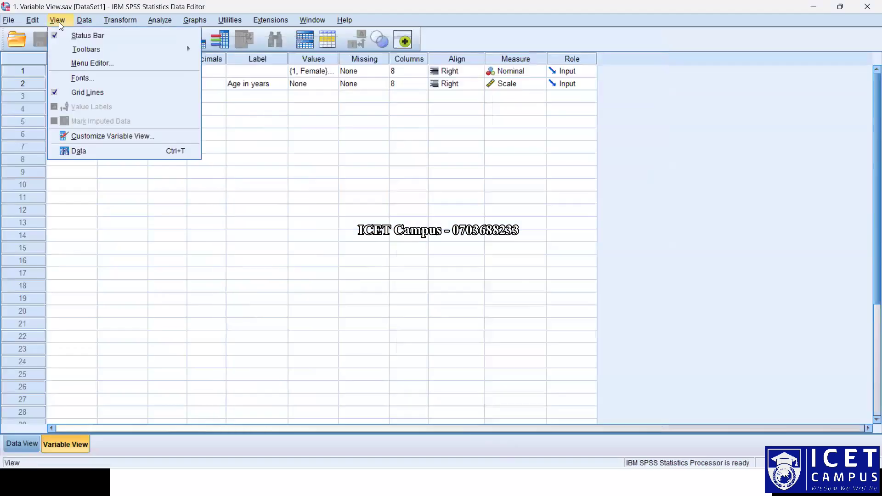
pyautogui.moveTo(99, 52)
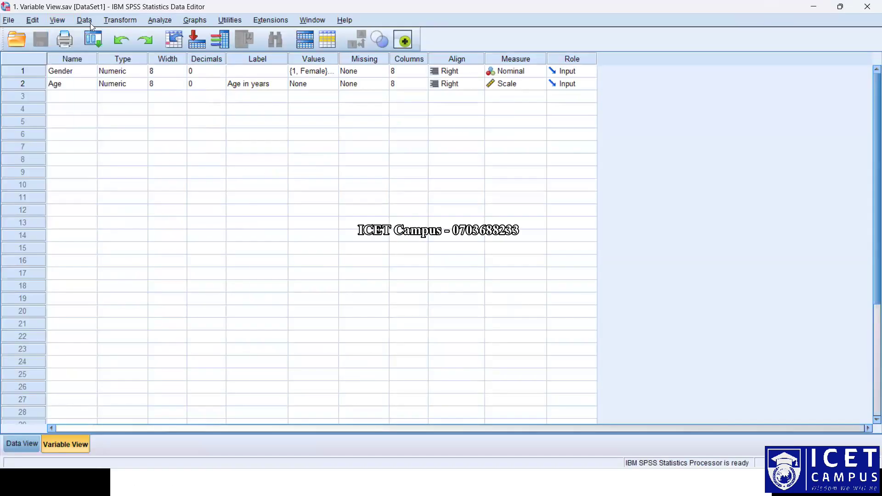
pyautogui.click(87, 21)
pyautogui.click(113, 21)
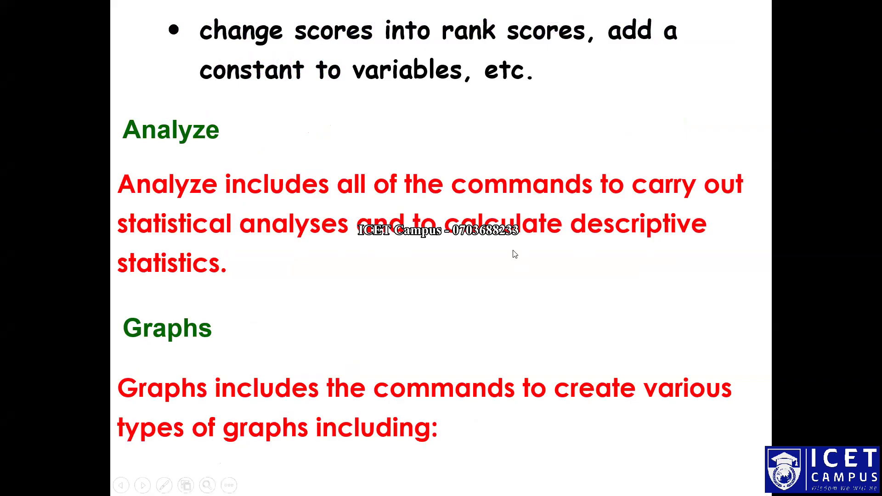
pyautogui.click(374, 276)
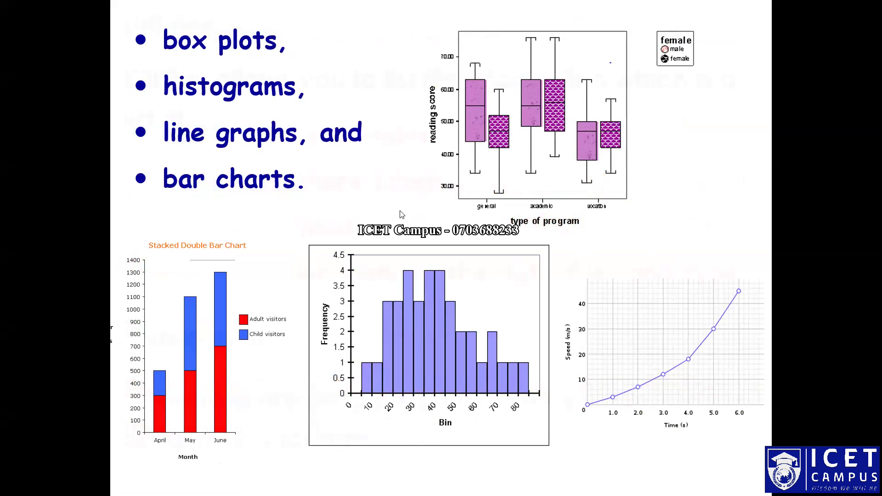
pyautogui.click(400, 214)
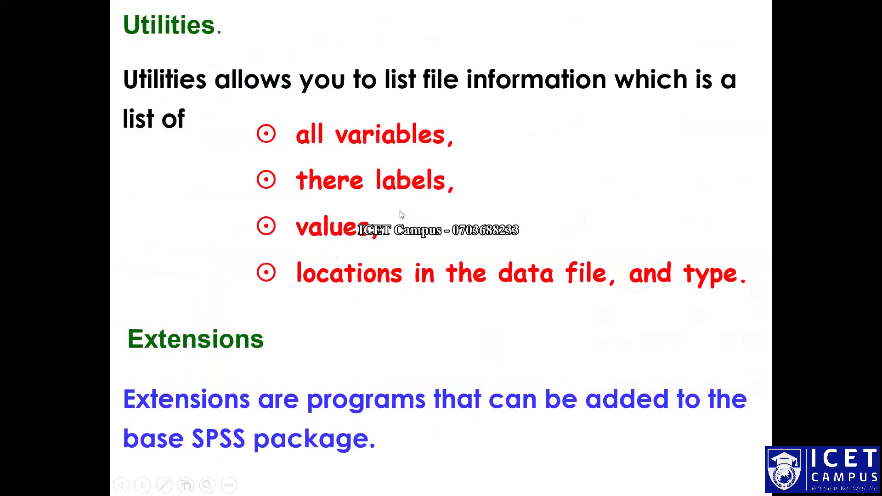
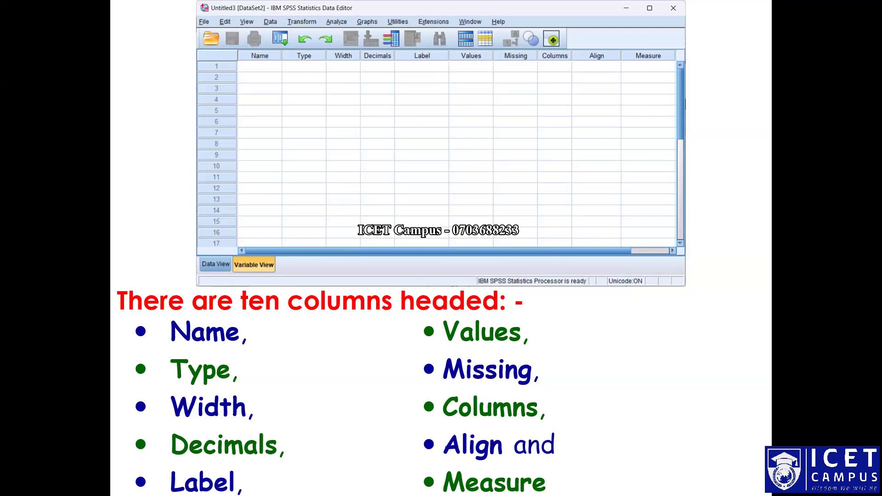
pyautogui.click(522, 125)
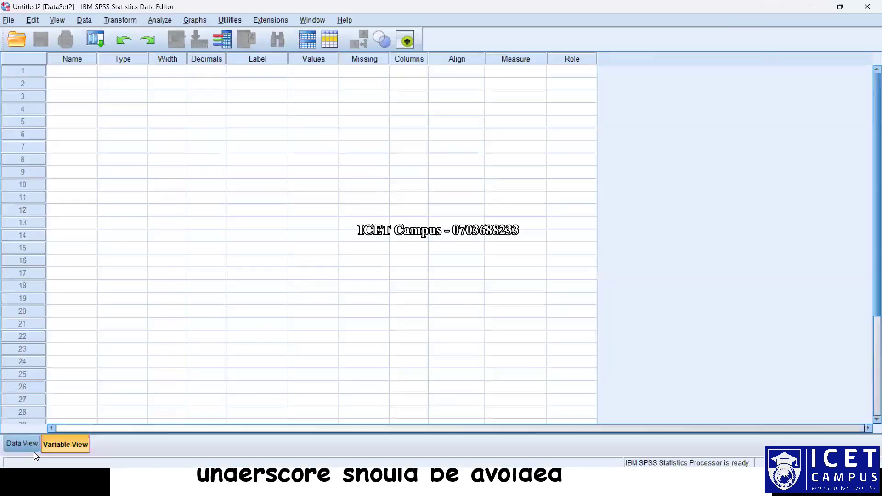
# Step: Try to name the first variable 1name in the variable definitions of the empty dataset
pyautogui.click(34, 448)
pyautogui.click(65, 444)
pyautogui.write('1name')
pyautogui.press('Return')
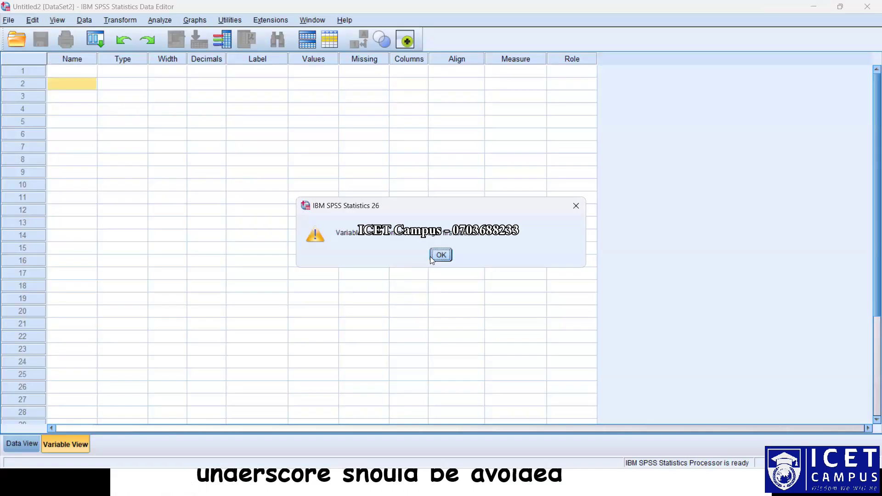
pyautogui.press('Return')
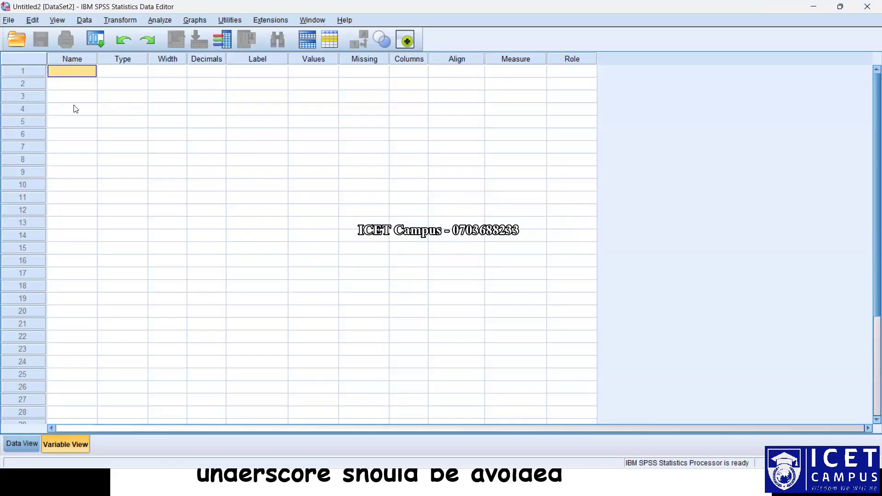
# Step: Define the first variable with the name Name1
pyautogui.write('Nma')
pyautogui.press('BackSpace')
pyautogui.press('BackSpace')
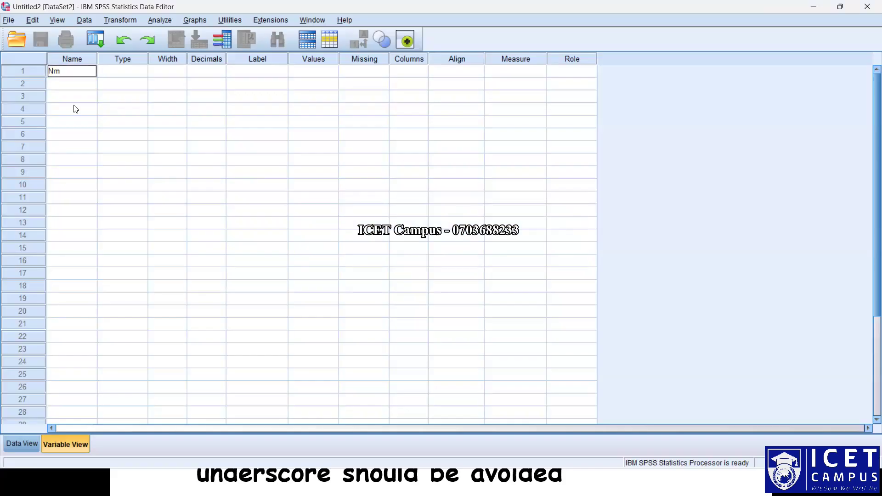
pyautogui.press('BackSpace')
pyautogui.write('ame')
pyautogui.press('Return')
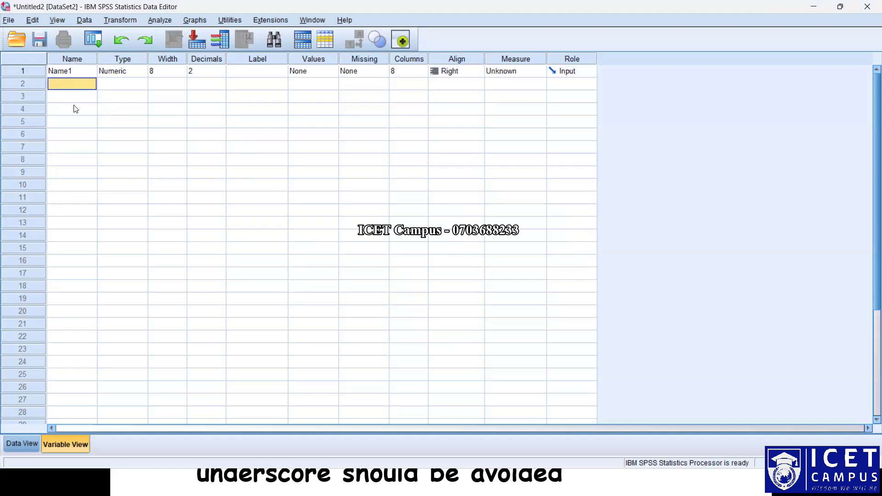
# Step: Try to rename the first variable as 1Nmae, starting the name with a digit
pyautogui.press('Up')
pyautogui.write('1')
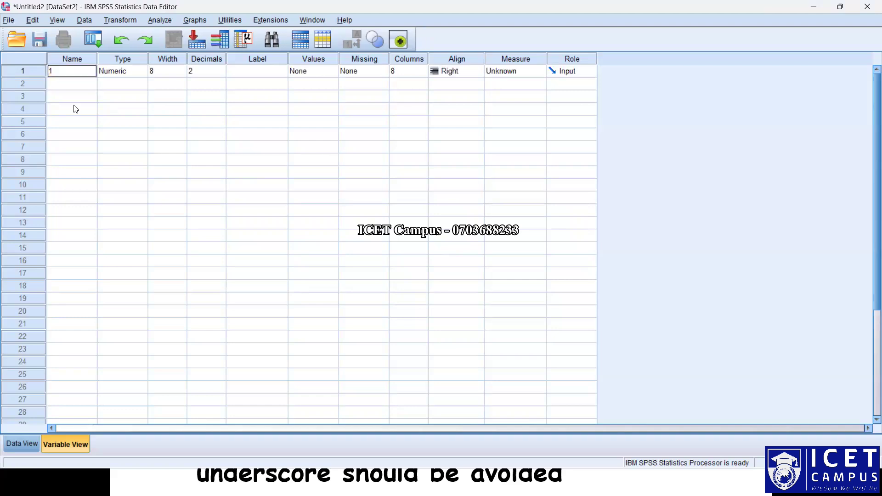
pyautogui.write('Nmae')
pyautogui.press('Return')
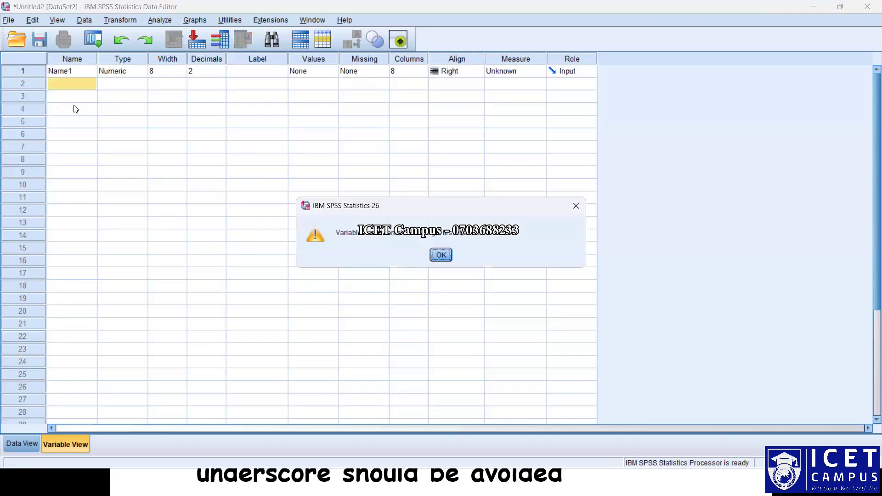
pyautogui.press('Return')
pyautogui.press('Up')
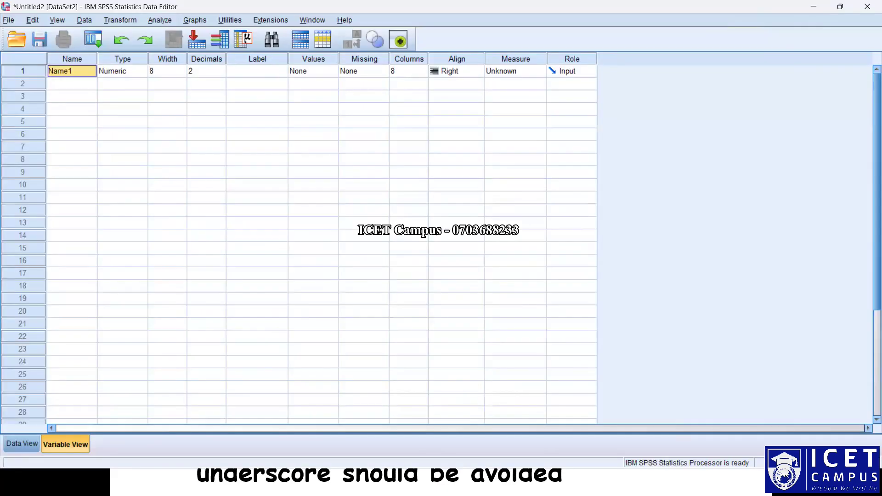
# Step: Rename the first variable as Nafme_, ending the name with an underscore
pyautogui.write('Nafme_')
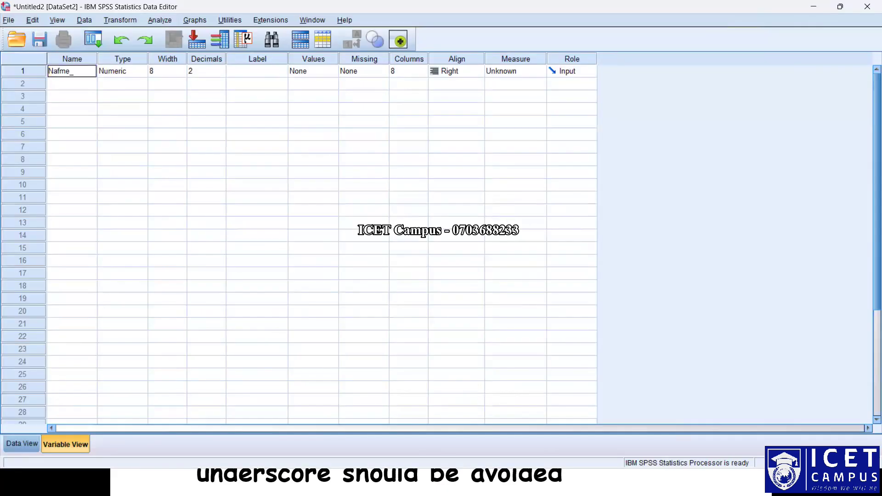
pyautogui.press('Return')
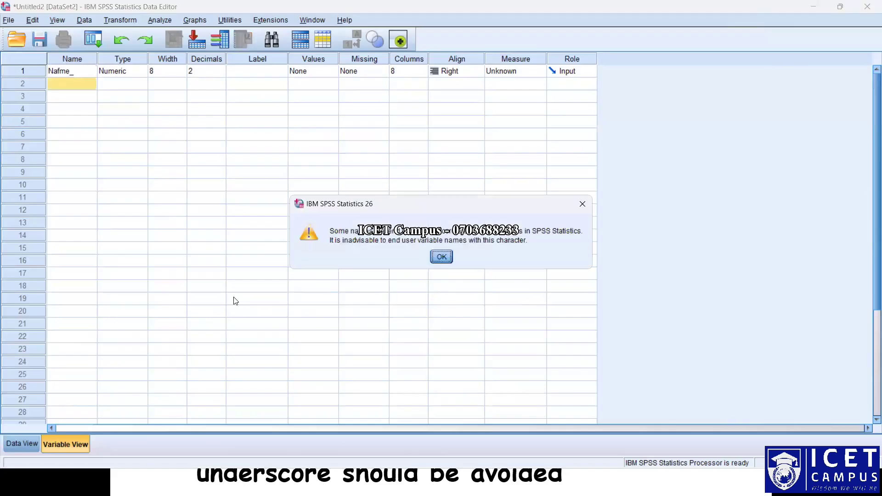
pyautogui.click(441, 256)
# Step: Rename the first variable as First_Name
pyautogui.press('BackSpace')
pyautogui.write('First_Nma')
pyautogui.press('BackSpace')
pyautogui.press('BackSpace')
pyautogui.write('ame')
pyautogui.press('Return')
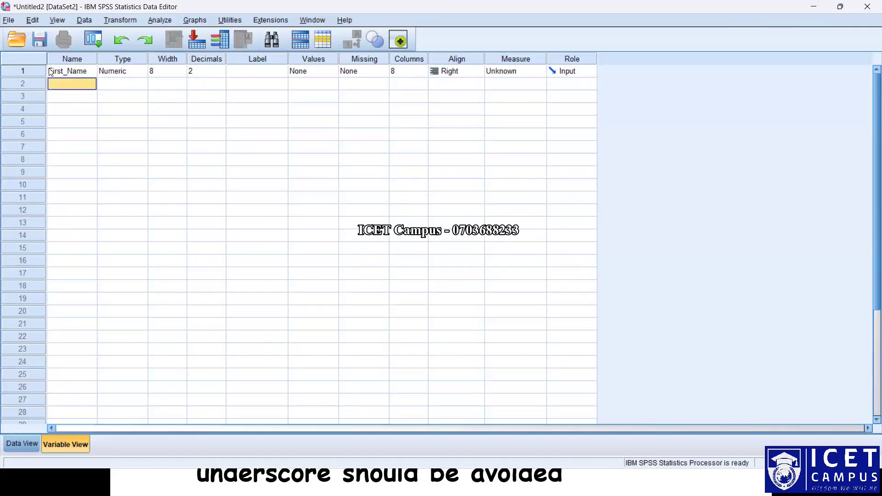
# Step: Define a second variable named School$ below First_Name
pyautogui.write('School')
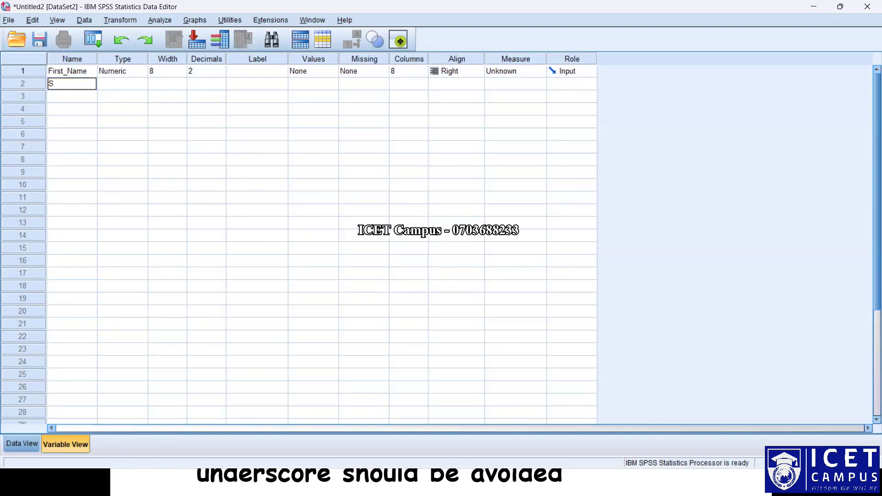
pyautogui.write('&')
pyautogui.press('BackSpace')
pyautogui.write('$')
pyautogui.press('Return')
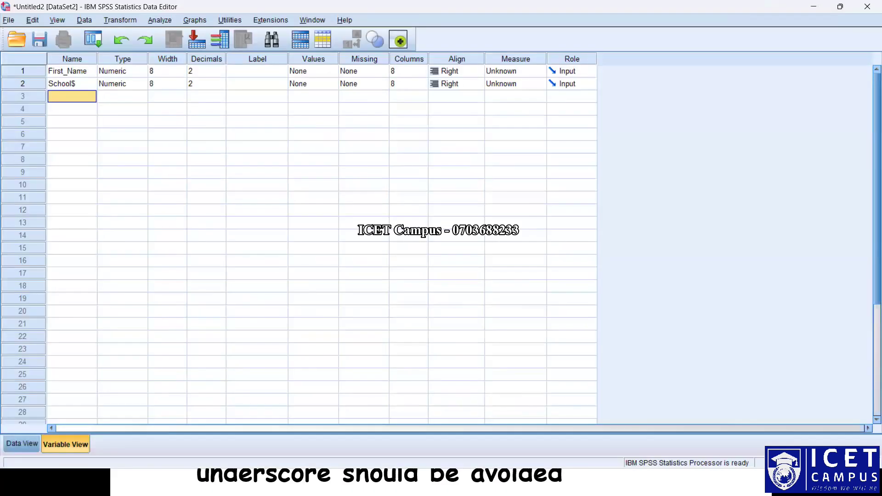
# Step: Try to define a third variable named Daata below School$
pyautogui.write('Date')
pyautogui.press('BackSpace')
pyautogui.press('BackSpace')
pyautogui.write('ata')
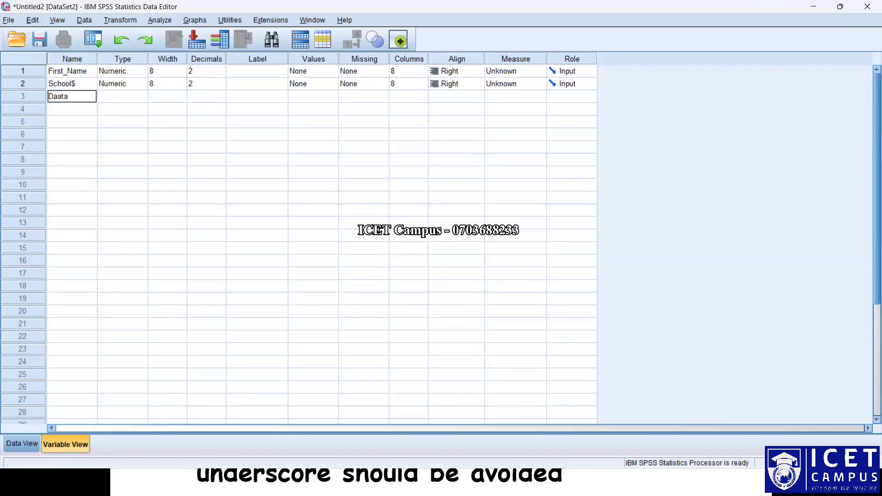
pyautogui.press('Return')
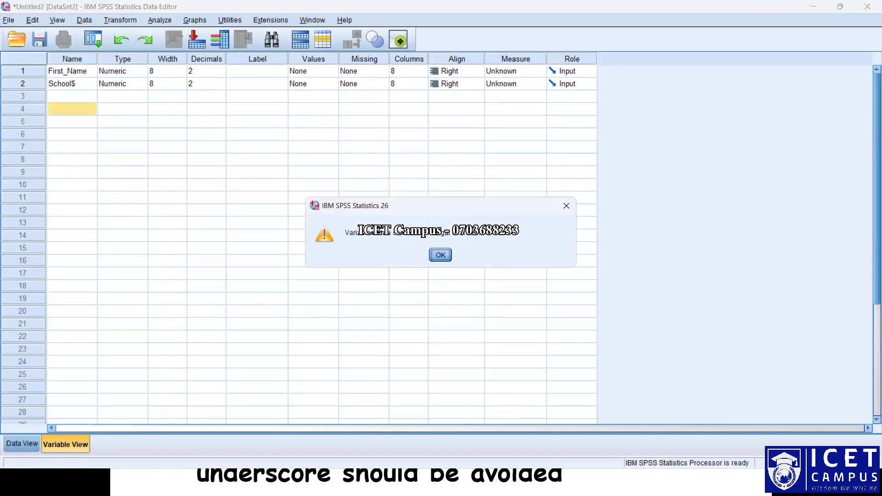
pyautogui.press('Return')
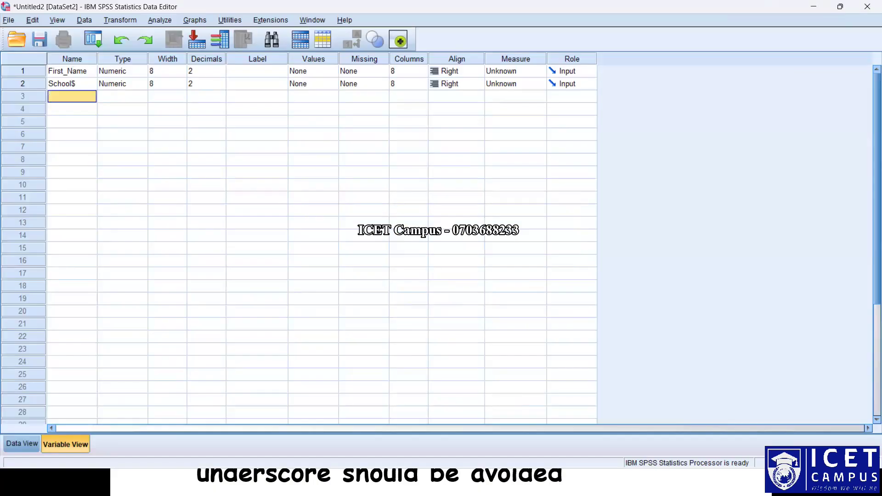
# Step: Try to define the third variable with the name School
pyautogui.write('School')
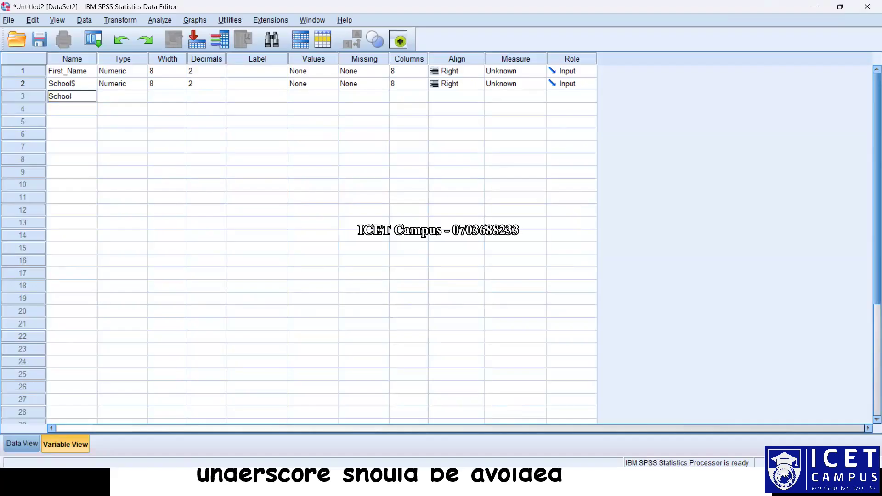
pyautogui.press('Return')
pyautogui.press('Return')
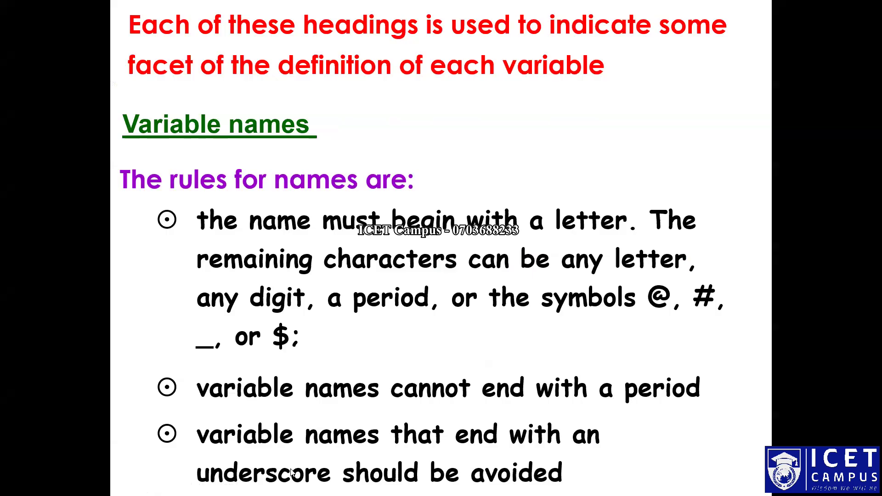
# Step: Define the third variable as Name_, with a trailing underscore, and select its name cell
pyautogui.hotkey('alt', 'Tab')
pyautogui.press('Up')
pyautogui.press('Up')
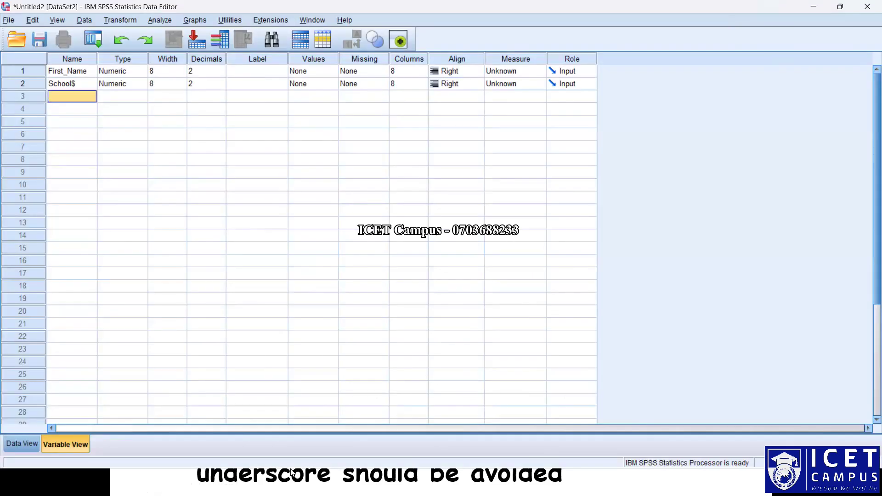
pyautogui.press('Down')
pyautogui.write('Name_')
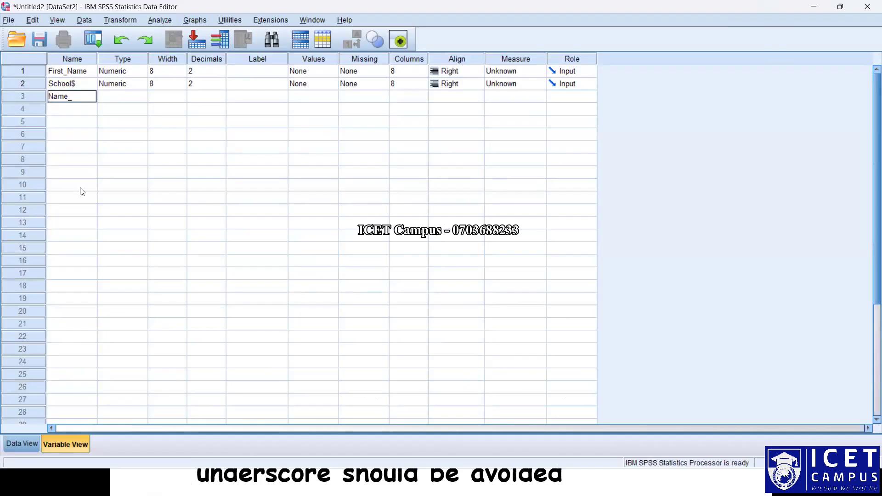
pyautogui.press('Return')
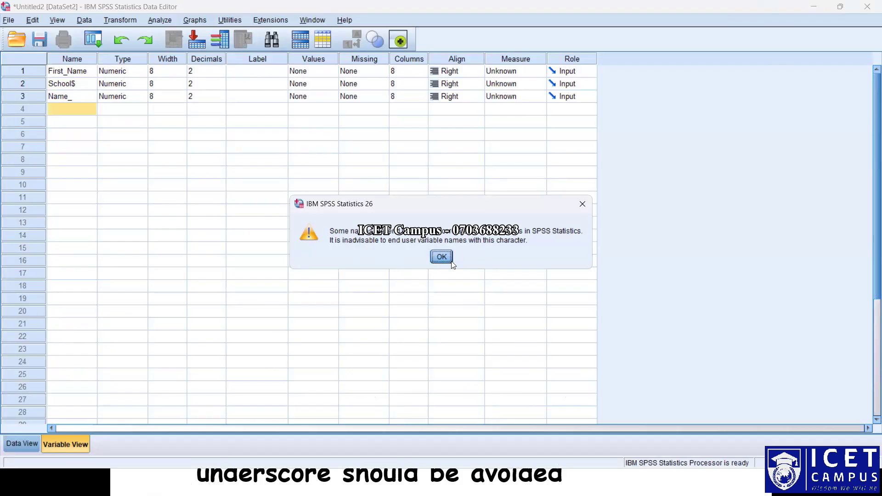
pyautogui.press('Return')
pyautogui.click(81, 97)
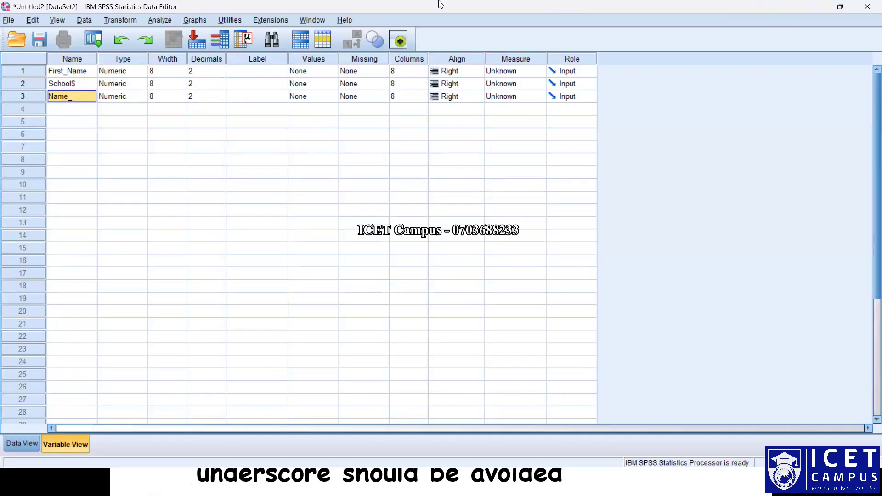
# Step: Rename the third variable as Name, without the trailing underscore
pyautogui.click(731, 2)
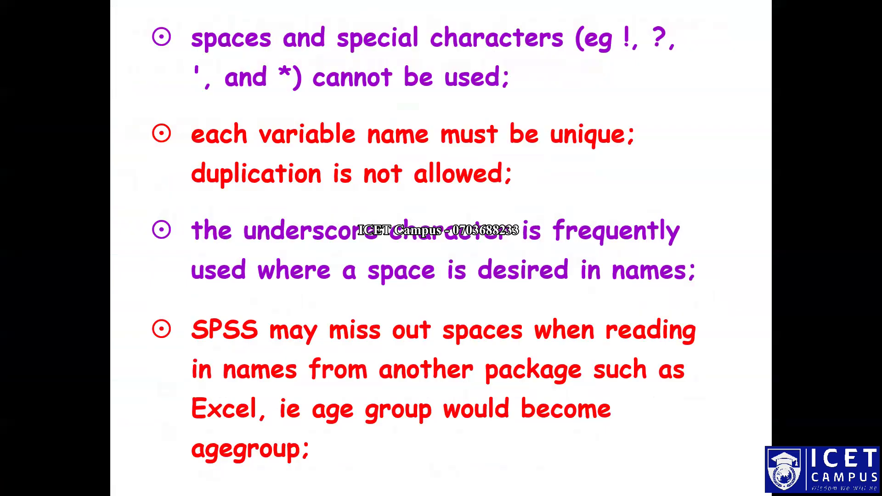
pyautogui.hotkey('alt', 'Tab')
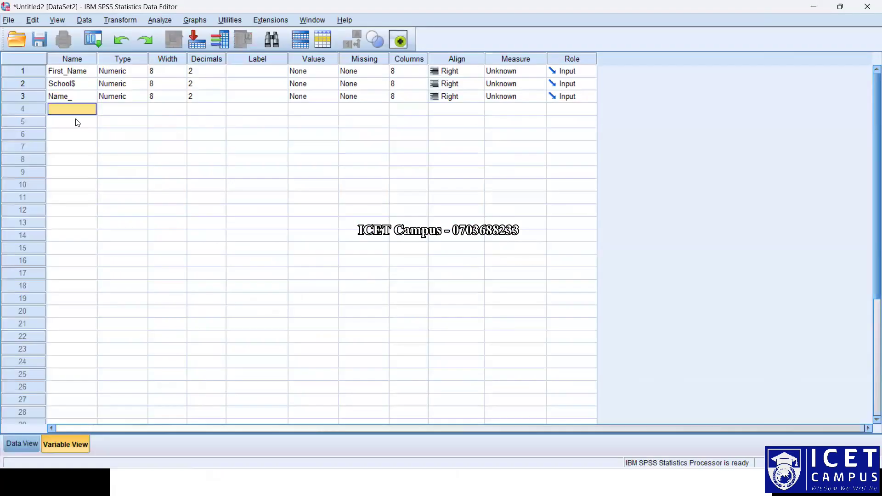
pyautogui.press('Up')
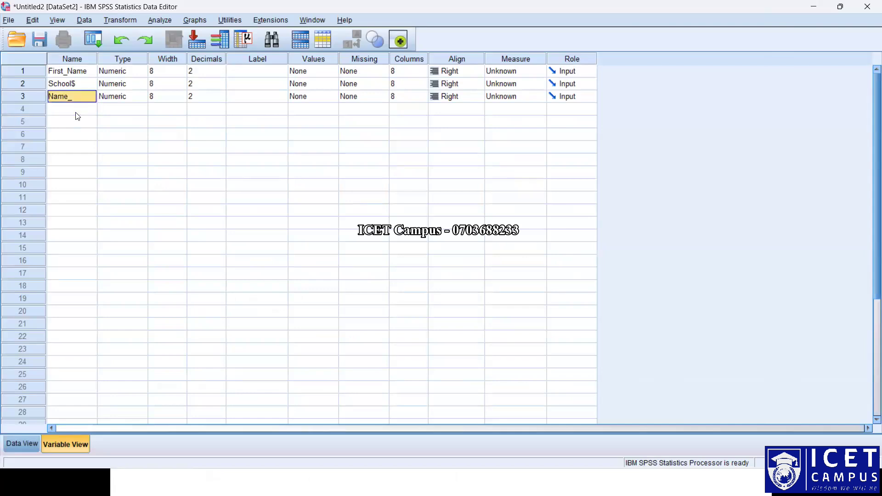
pyautogui.write('Name')
pyautogui.press('Return')
# Step: Try to define a fourth variable with the duplicate name Name
pyautogui.write('Name')
pyautogui.press('Return')
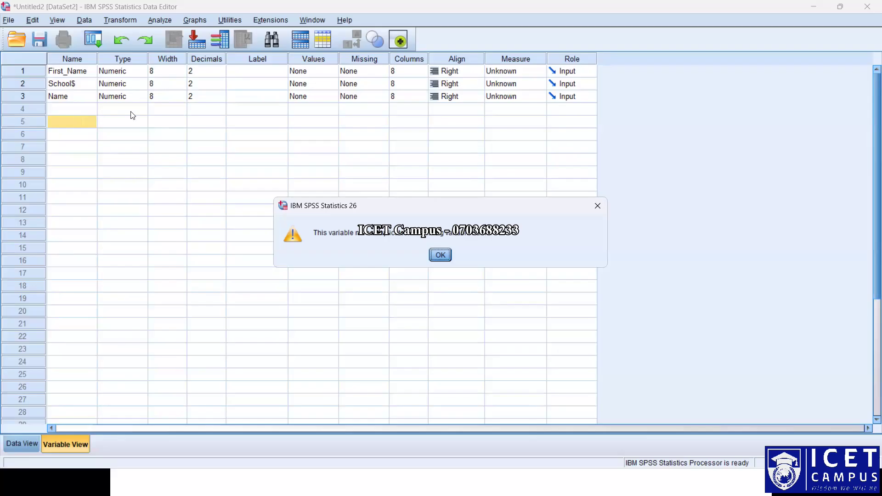
pyautogui.click(442, 260)
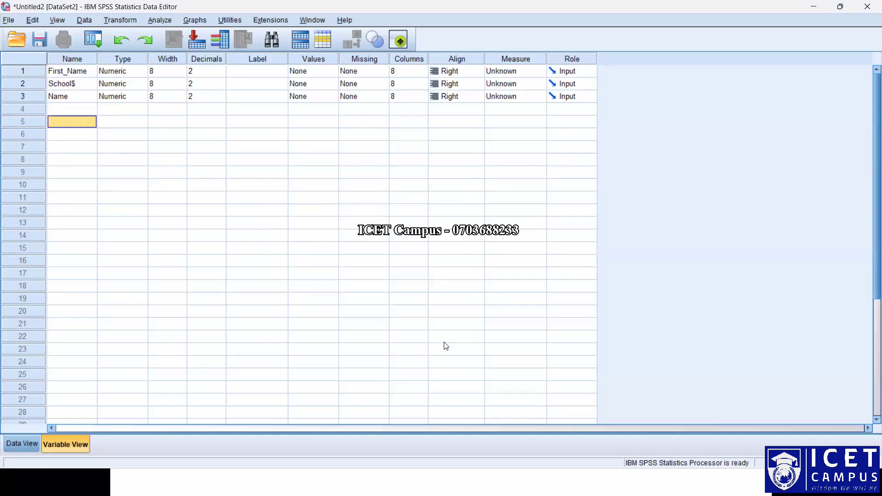
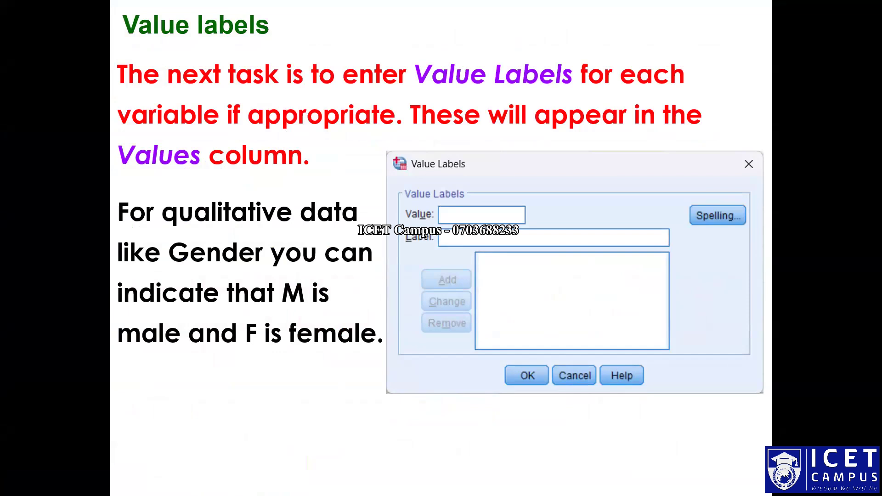
# Step: Define a fourth variable named Sex below Name
pyautogui.press('Left')
pyautogui.press('Left')
pyautogui.press('Left')
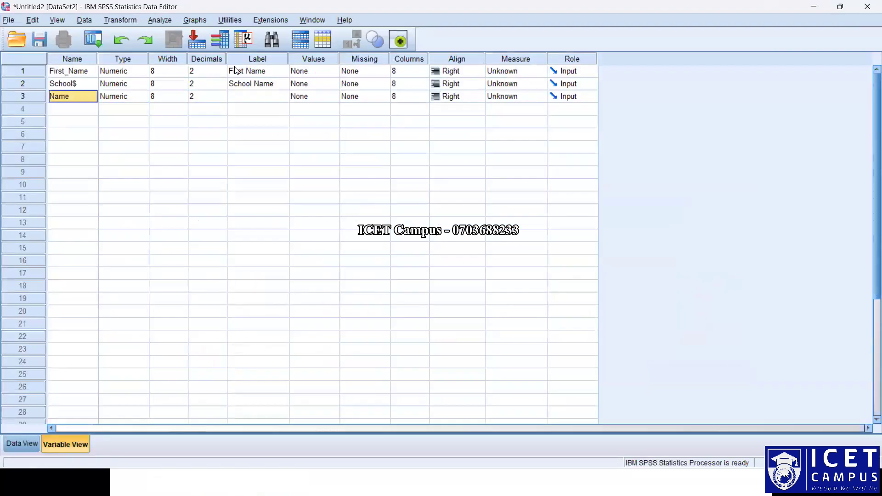
pyautogui.press('Down')
pyautogui.write('Sex')
pyautogui.press('Return')
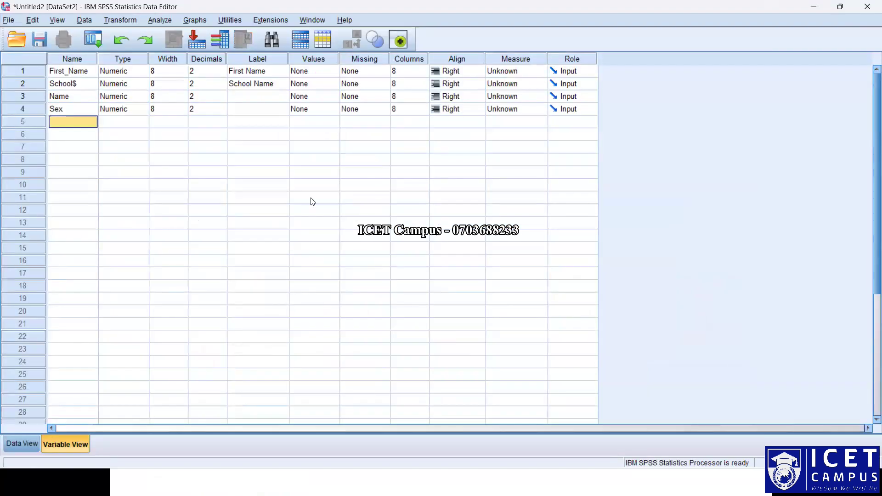
# Step: Set the Sex variable's label to Gender of Participant
pyautogui.click(277, 107)
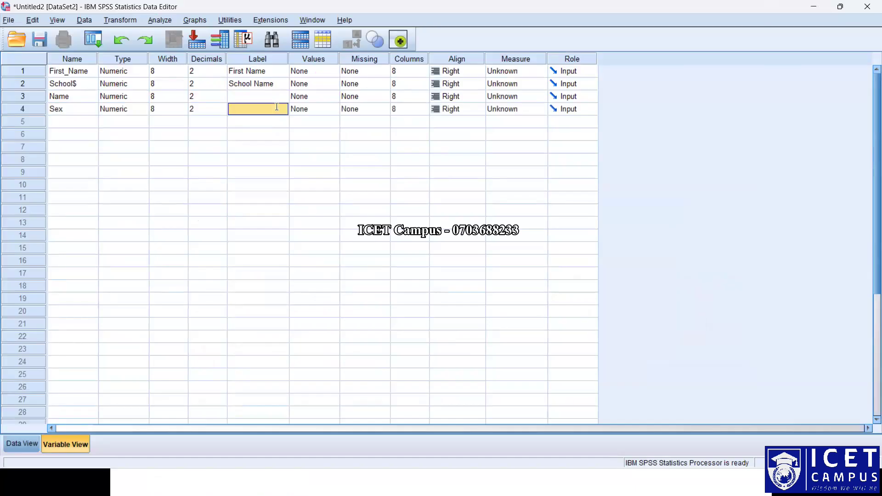
pyautogui.write('Ge')
pyautogui.write('nder of P')
pyautogui.write('articipant')
pyautogui.press('Return')
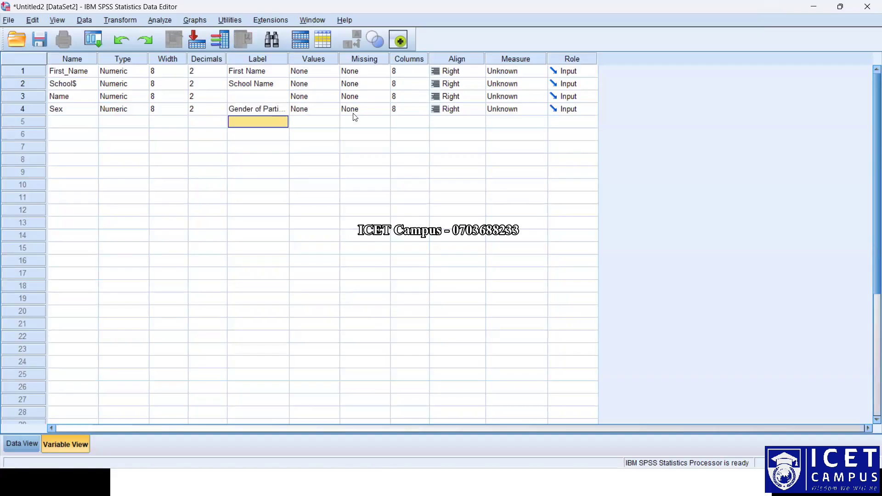
# Step: Try to add the value label Male for value M in the empty fifth row
pyautogui.click(335, 121)
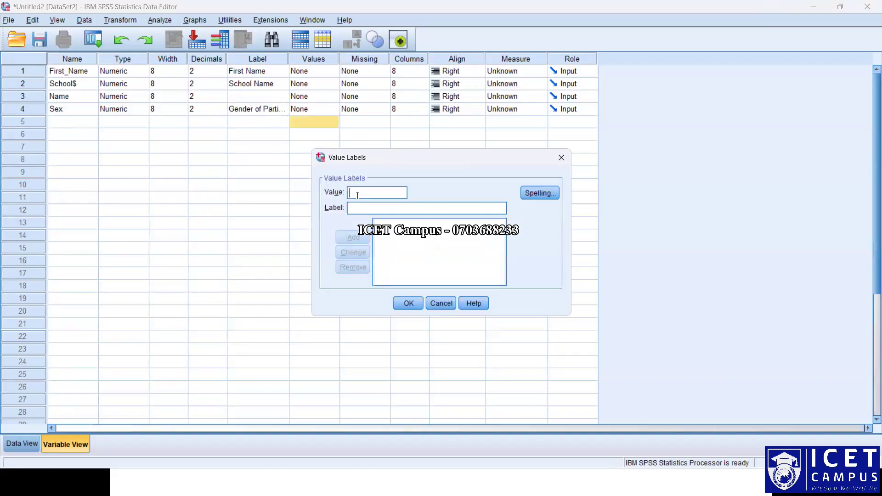
pyautogui.write('01')
pyautogui.press('BackSpace')
pyautogui.press('BackSpace')
pyautogui.write('M')
pyautogui.write('Male')
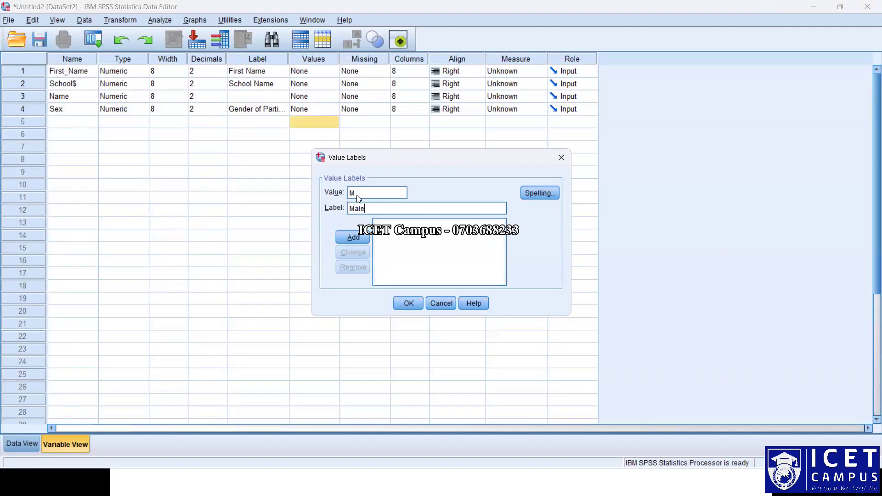
pyautogui.click(353, 237)
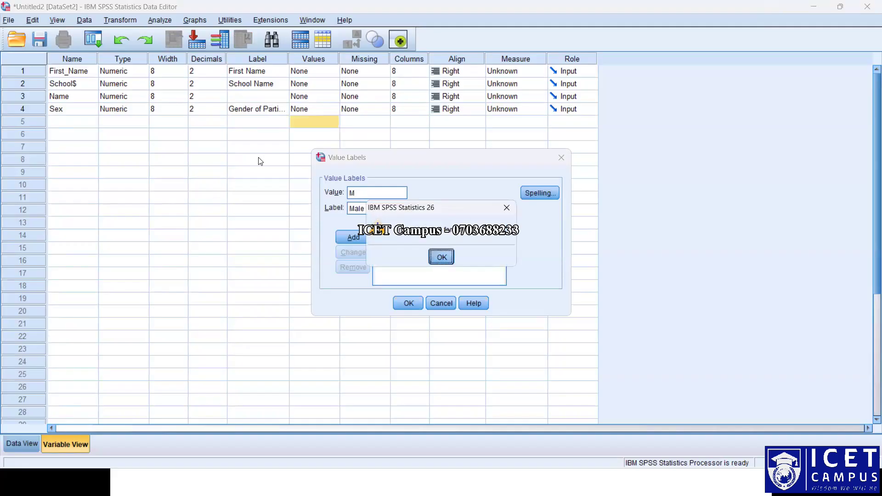
pyautogui.click(442, 257)
pyautogui.click(437, 304)
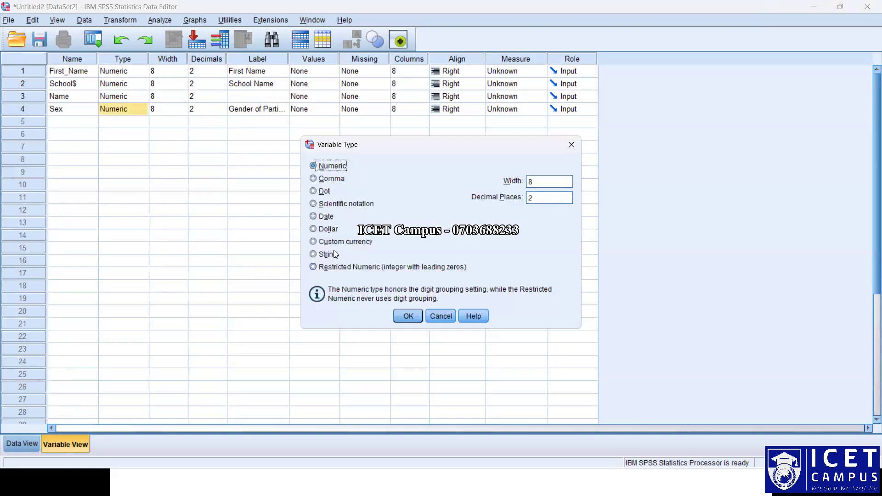
# Step: Change the Sex variable's type to String with 8 characters
pyautogui.click(327, 254)
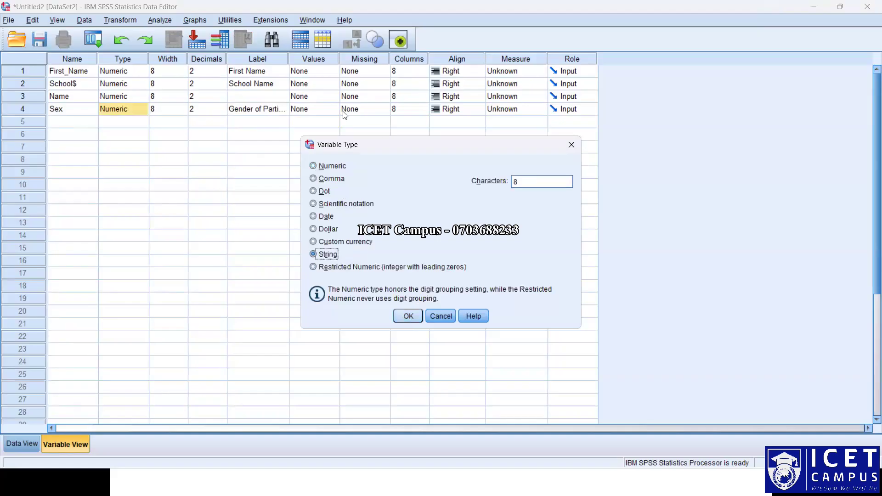
pyautogui.click(408, 316)
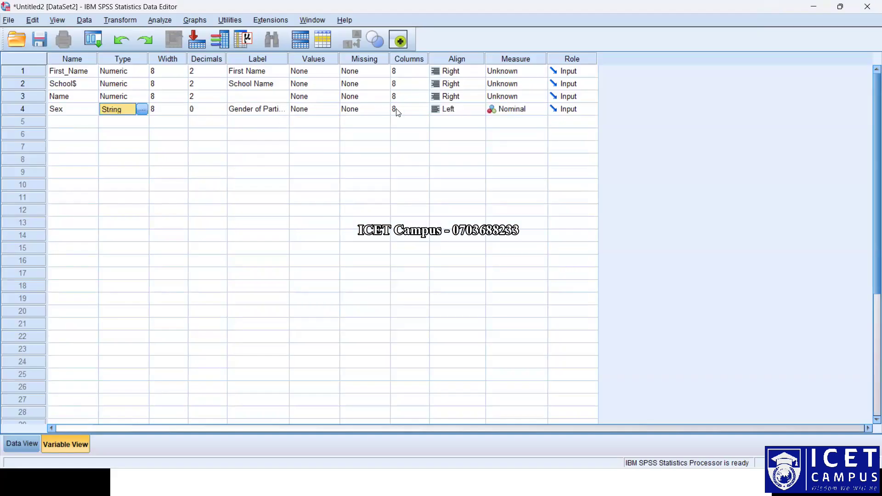
# Step: Add the value label Male for value M to the Sex variable
pyautogui.click(271, 111)
pyautogui.click(338, 109)
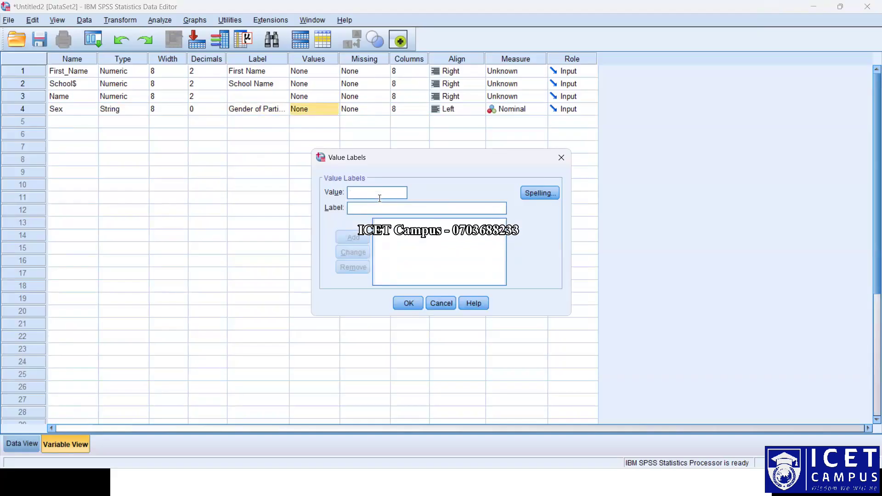
pyautogui.write('1')
pyautogui.press('Tab')
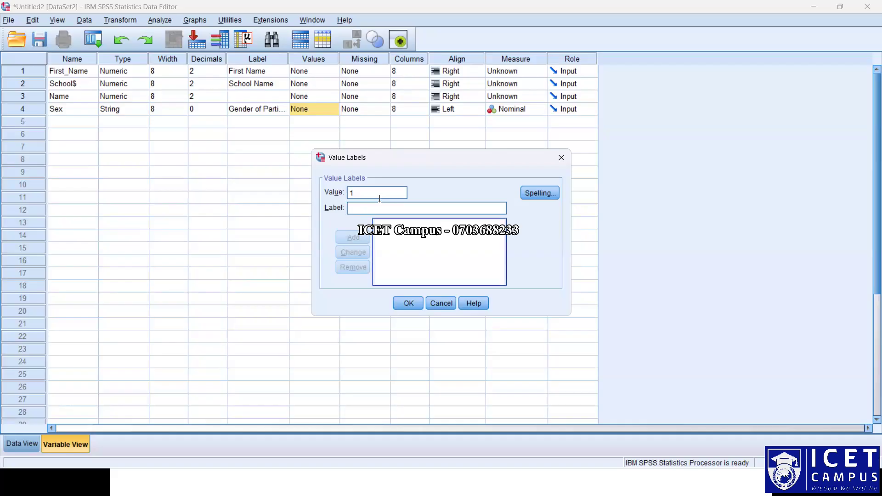
pyautogui.click(374, 195)
pyautogui.press('BackSpace')
pyautogui.write('m')
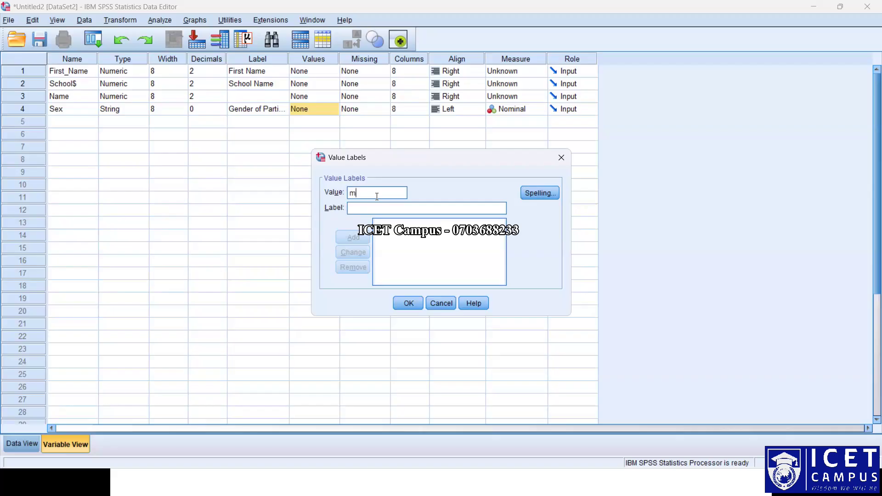
pyautogui.press('BackSpace')
pyautogui.write('M = "Male')
pyautogui.press('Return')
# Step: Add the value label Female for value F to the Sex variable and apply the value labels
pyautogui.write('F = "')
pyautogui.write('F')
pyautogui.write('emale')
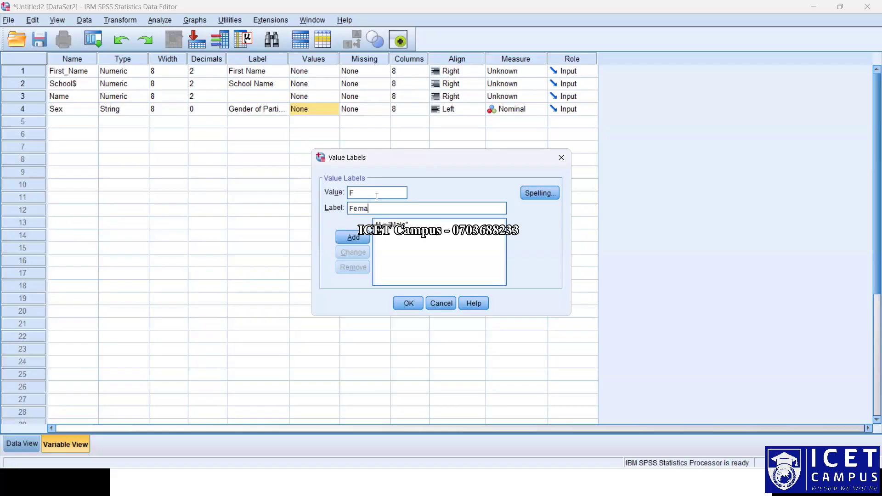
pyautogui.press('Return')
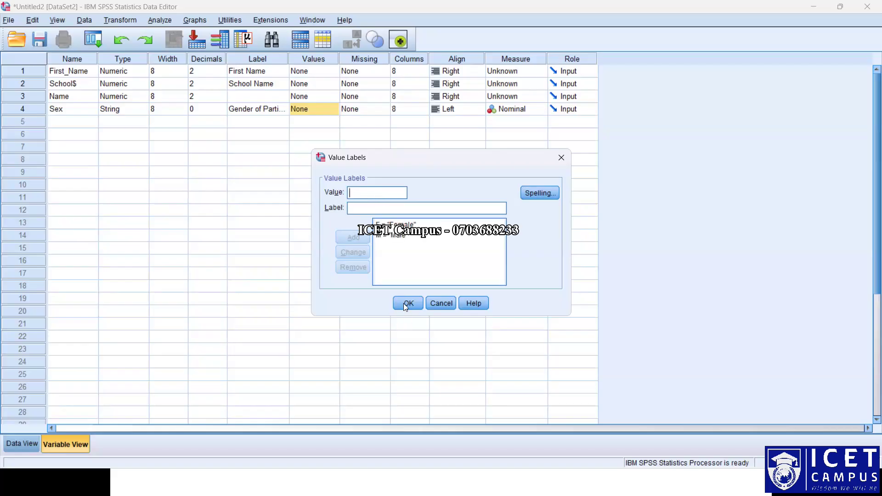
pyautogui.press('Return')
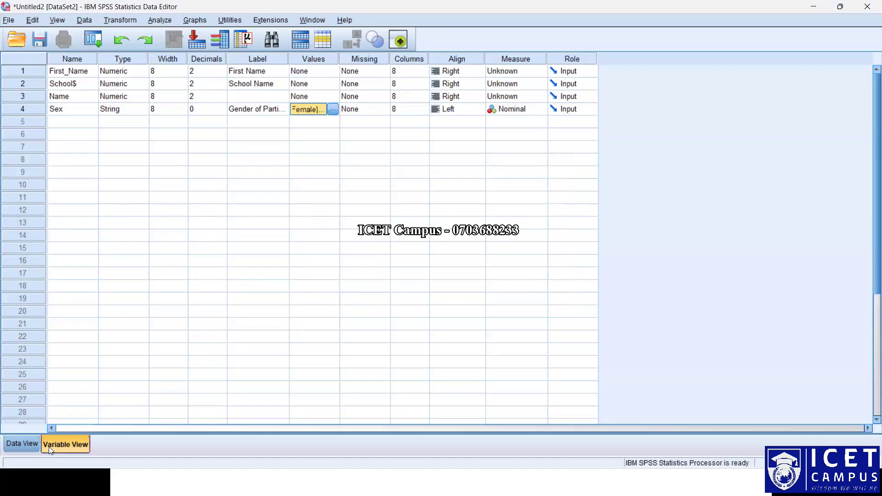
pyautogui.click(20, 444)
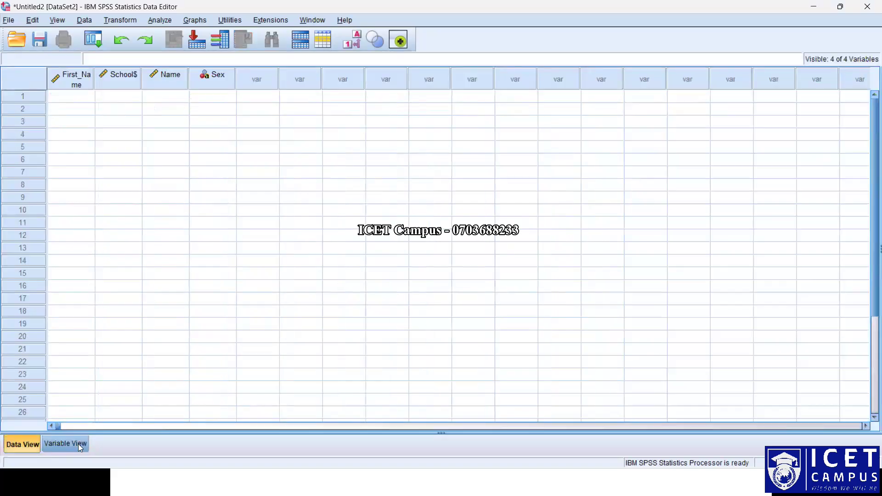
pyautogui.click(78, 444)
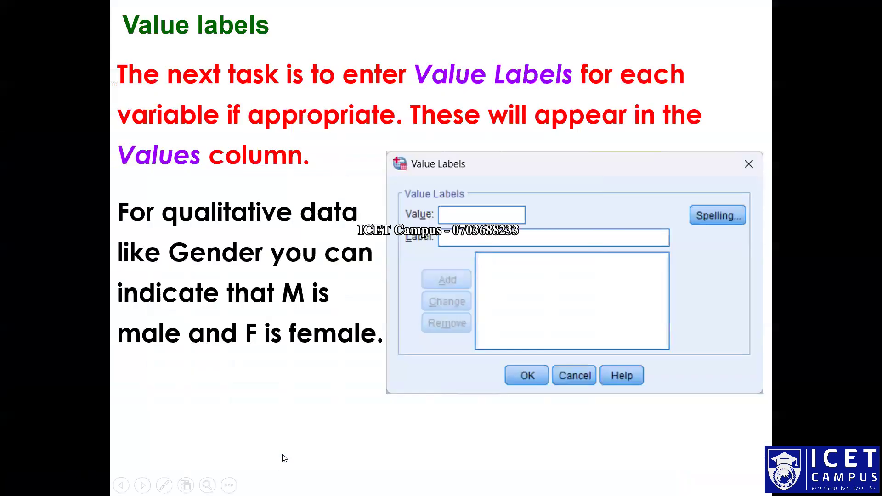
pyautogui.press('Right')
pyautogui.press('Right')
pyautogui.press('Left')
pyautogui.press('Right')
pyautogui.press('Right')
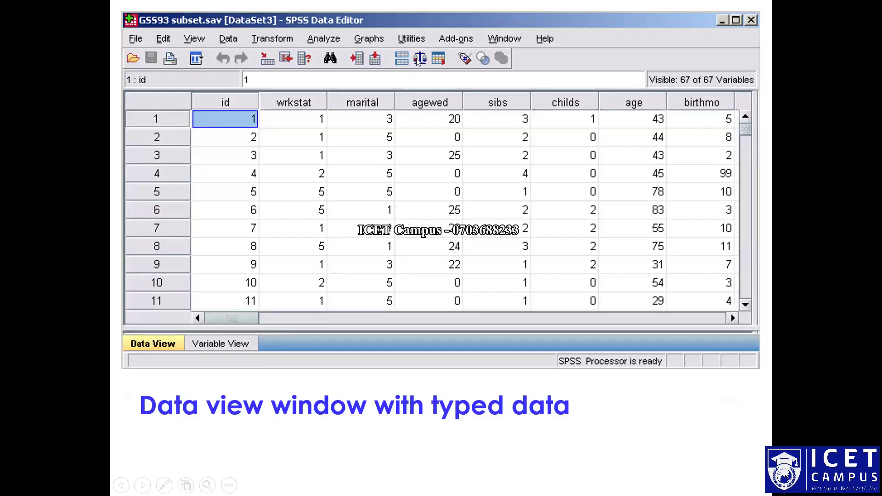
pyautogui.click(417, 167)
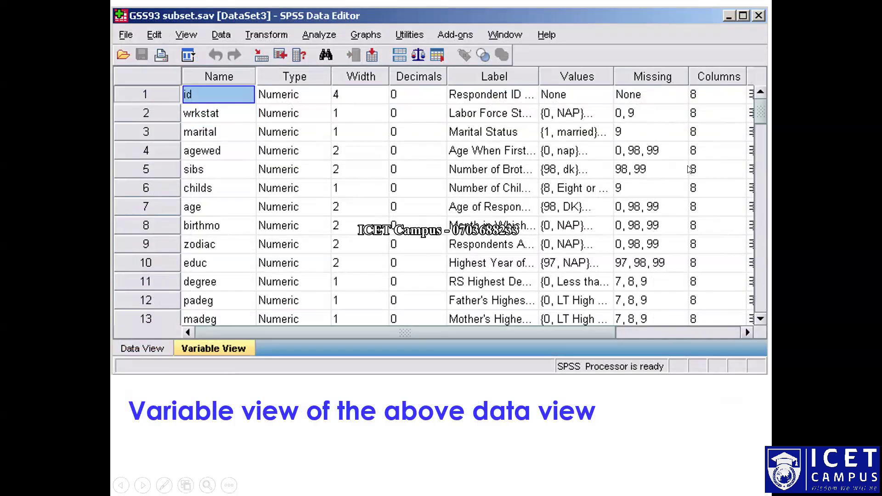
pyautogui.click(679, 154)
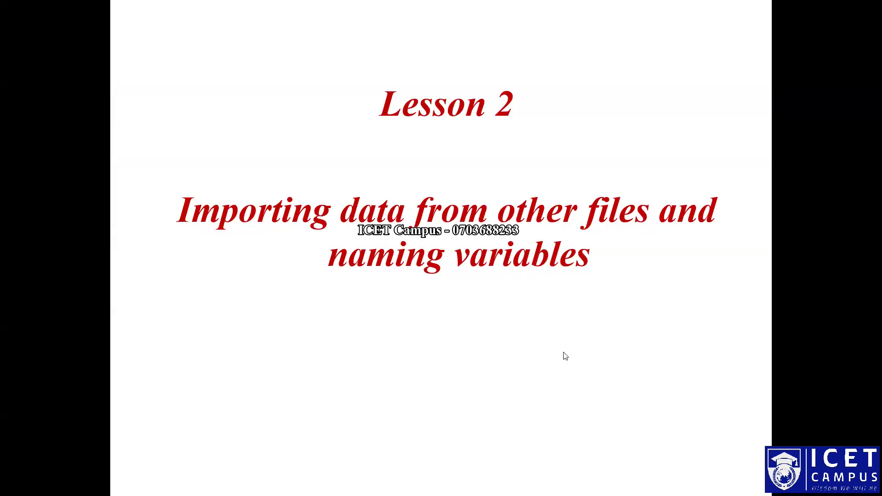
pyautogui.hotkey('alt', 'Tab')
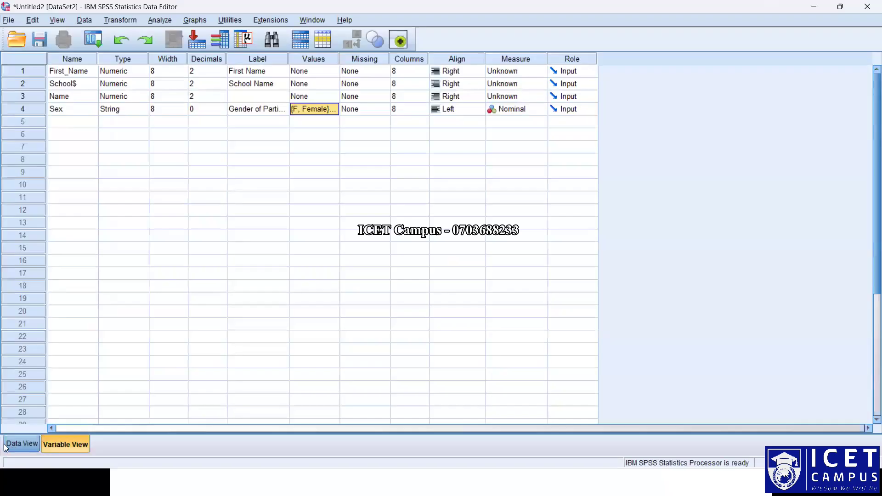
pyautogui.hotkey('alt', 'Tab')
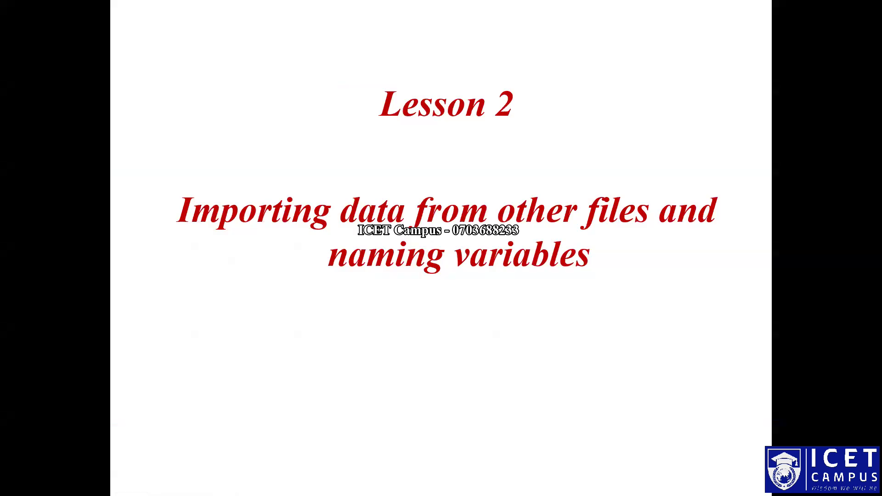
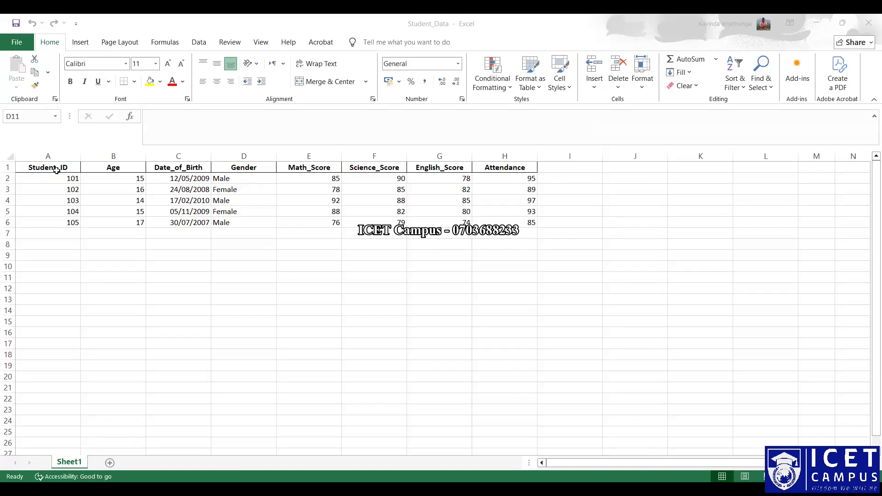
# Step: Copy the student table A1:H6, including its header row, from the Student_Data worksheet
pyautogui.moveTo(61, 167); pyautogui.dragTo(528, 222)
pyautogui.hotkey('ctrl', 'c')
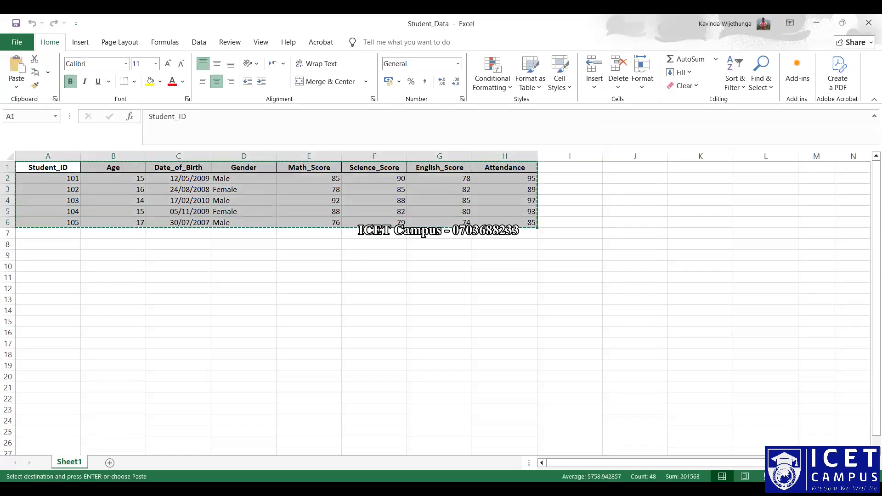
# Step: Switch to the SPSS Data Editor and clear all four existing variables from Variable View
pyautogui.hotkey('alt', 'Tab')
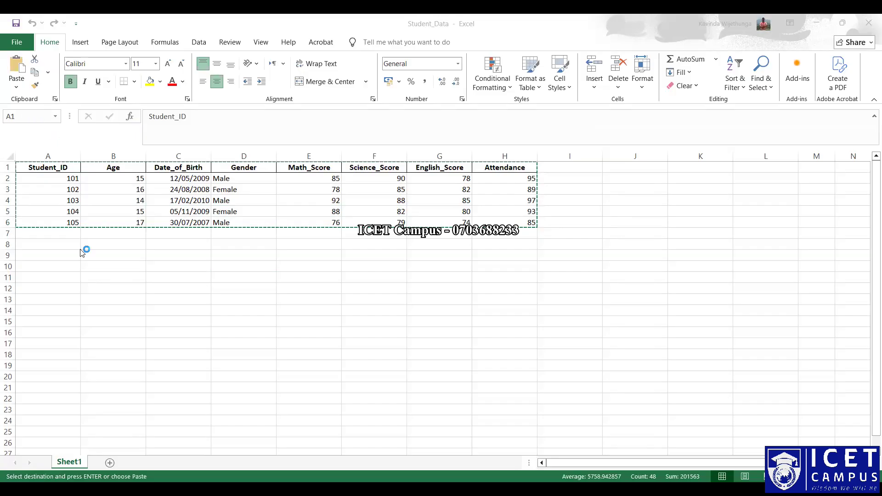
pyautogui.hotkey('alt', 'Tab')
pyautogui.rightClick(25, 119)
pyautogui.click(49, 155)
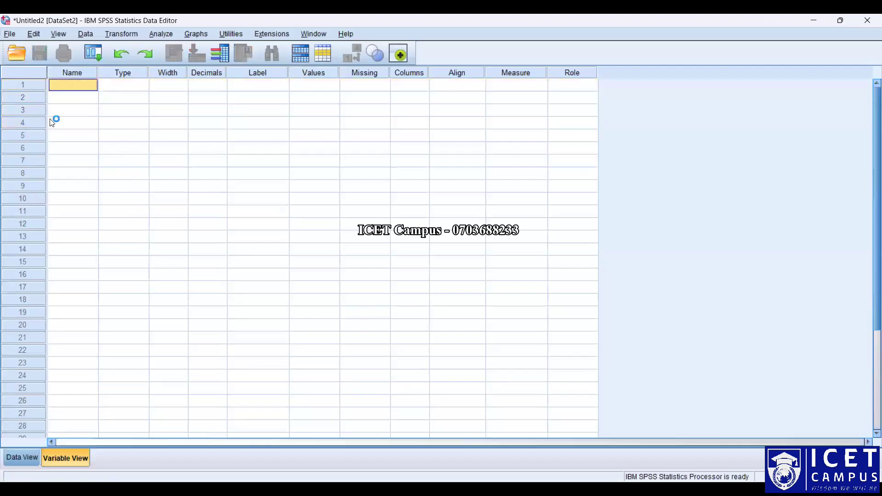
# Step: Paste the copied student table with variable names at the first cell of Data View and check the variables against the Excel headers
pyautogui.hotkey('ctrl', 't')
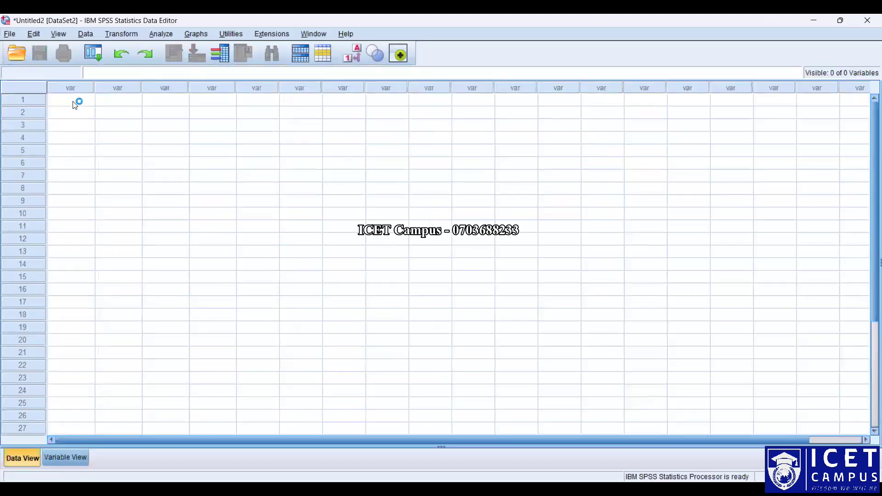
pyautogui.rightClick(73, 101)
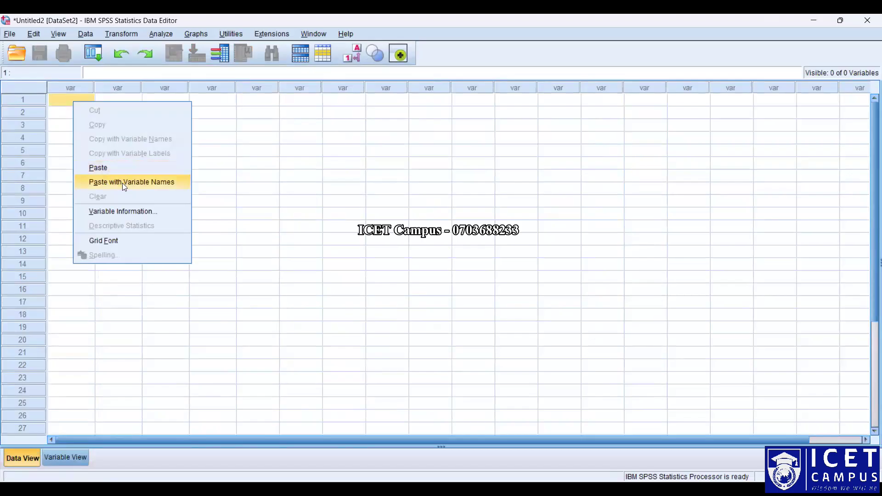
pyautogui.click(122, 183)
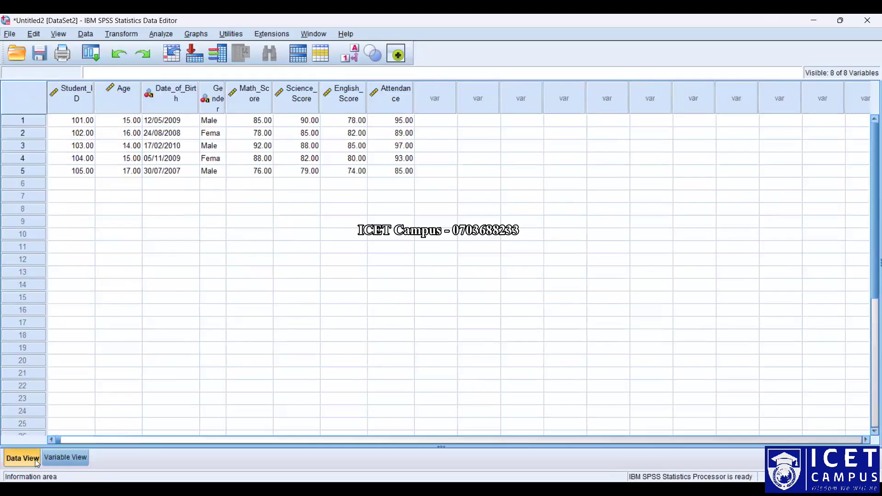
pyautogui.click(47, 460)
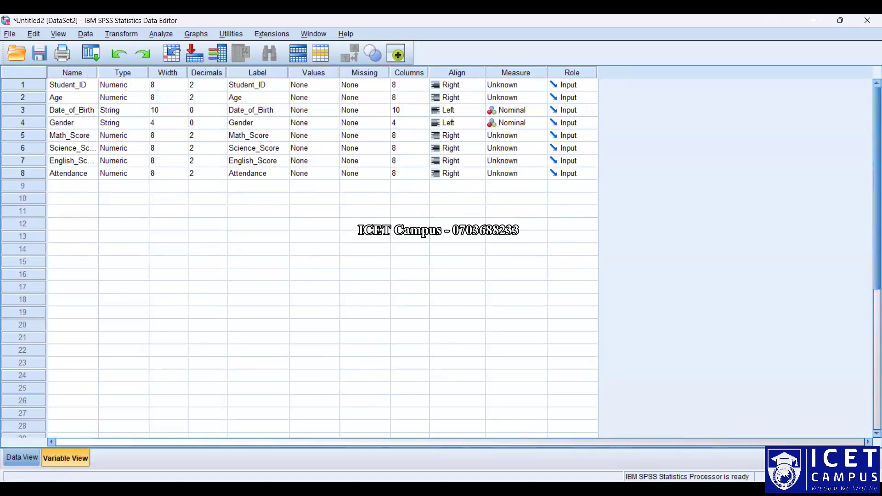
pyautogui.hotkey('alt', 'Tab')
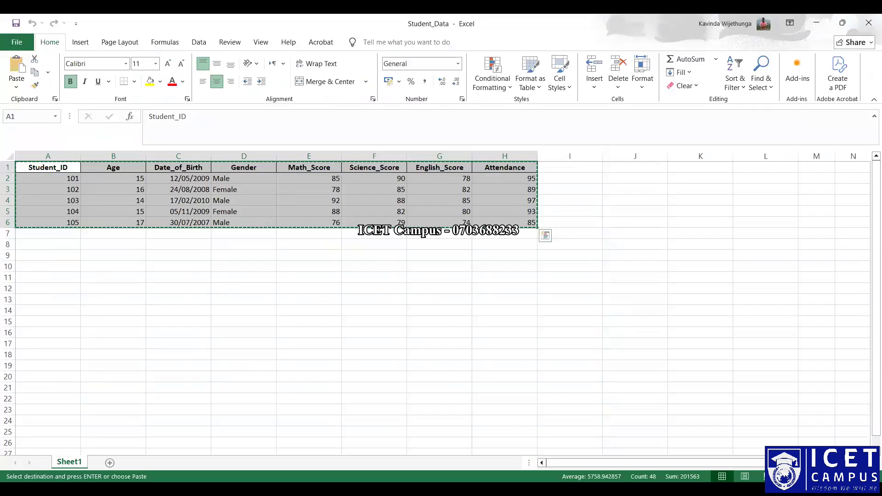
pyautogui.moveTo(658, 492)
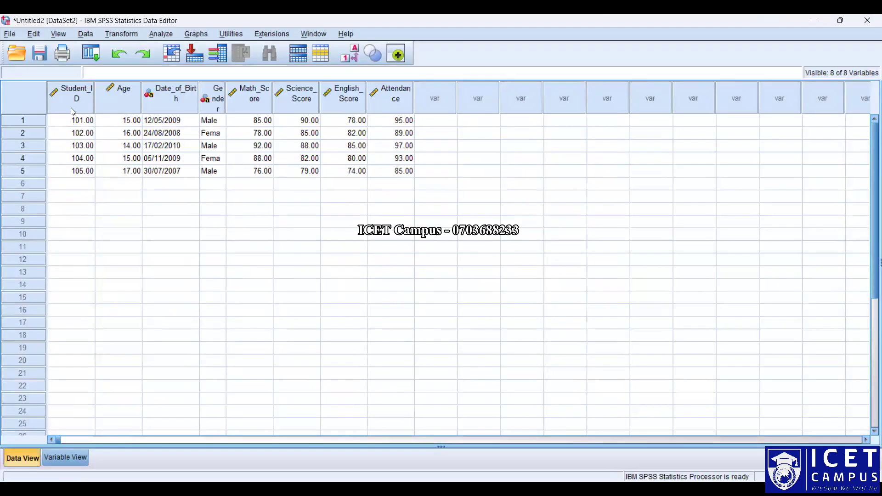
pyautogui.click(65, 457)
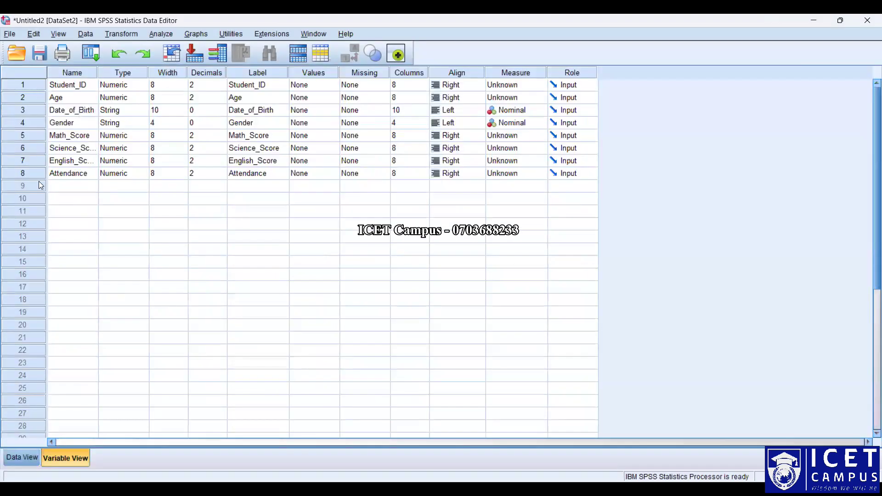
# Step: Clear all eight pasted variables, Student_ID through Attendance, from Variable View
pyautogui.hotkey('ctrl', 'a')
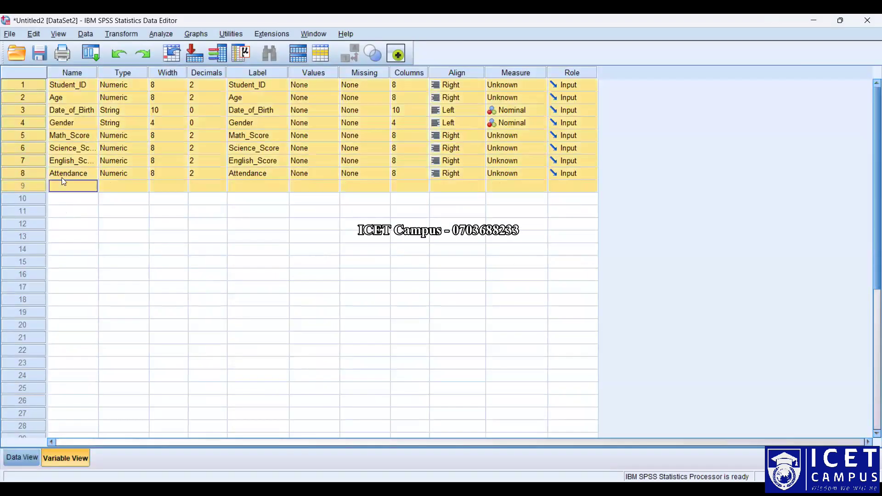
pyautogui.rightClick(36, 177)
pyautogui.press('Down')
pyautogui.press('Down')
pyautogui.click(37, 84)
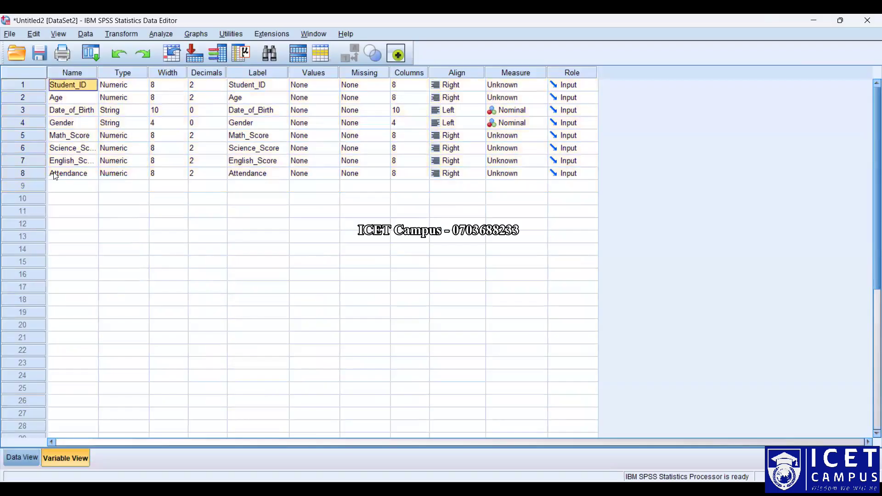
pyautogui.moveTo(37, 84); pyautogui.dragTo(33, 172)
pyautogui.rightClick(33, 173)
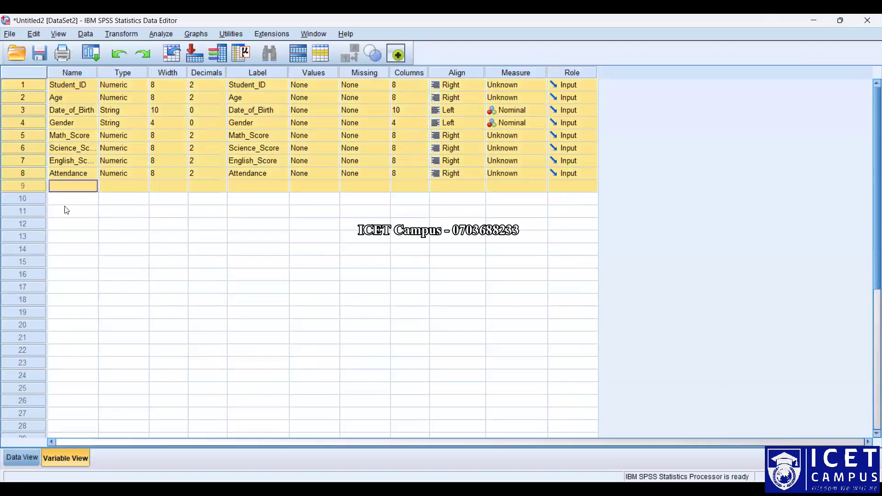
pyautogui.press('Down')
pyautogui.press('Down')
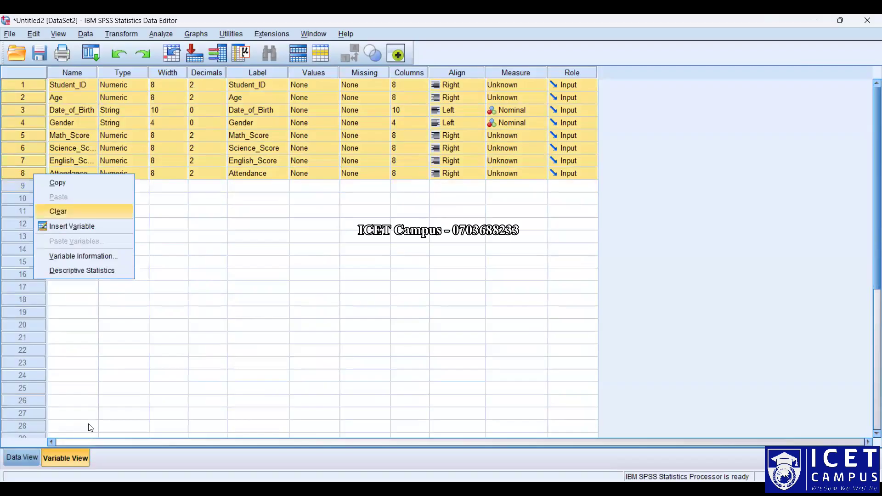
pyautogui.press('Return')
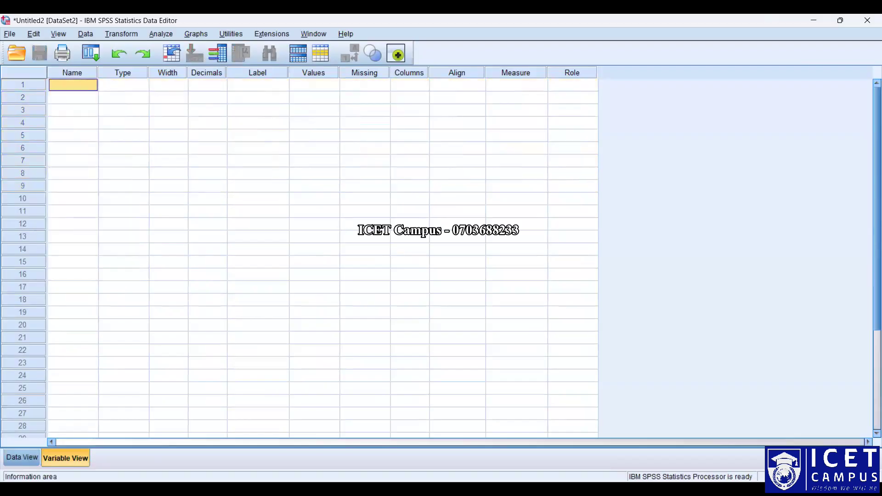
# Step: Switch to Excel, copy the student table A1:H6 with its header row again, and return to the SPSS Data Editor
pyautogui.hotkey('alt', 'Tab')
pyautogui.moveTo(51, 168); pyautogui.dragTo(275, 211)
pyautogui.hotkey('ctrl', 'c')
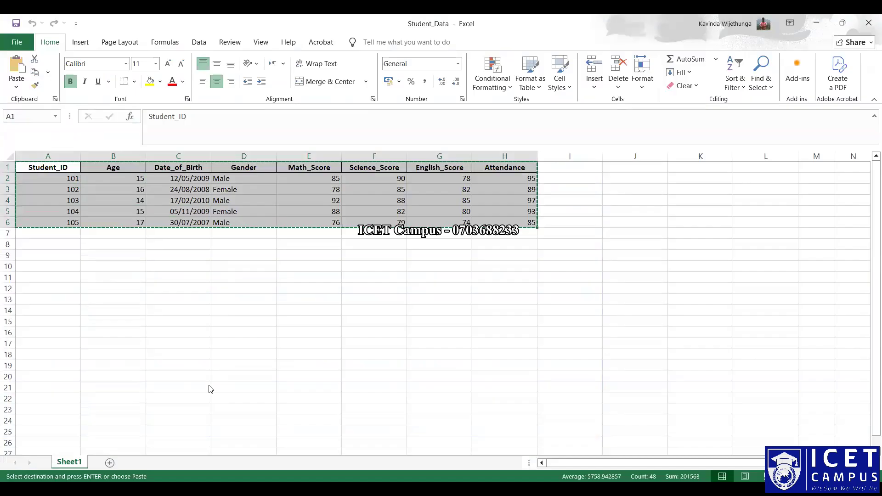
pyautogui.hotkey('alt', 'Tab')
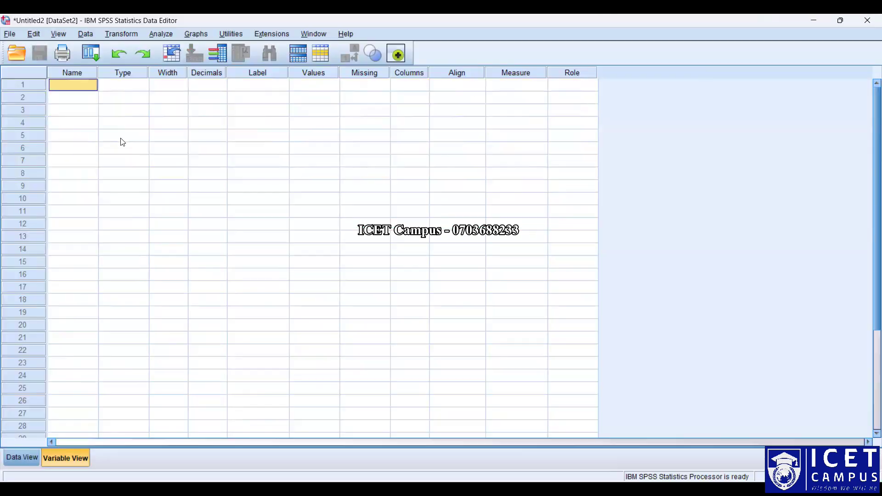
# Step: Paste the copied table at the first cell of Data View using plain Paste, without variable names
pyautogui.hotkey('ctrl', 't')
pyautogui.click(57, 463)
pyautogui.click(94, 72)
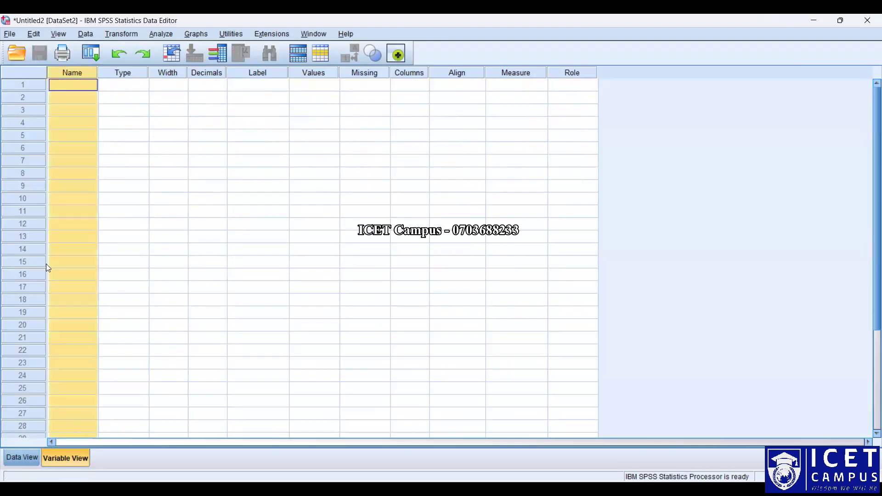
pyautogui.click(31, 460)
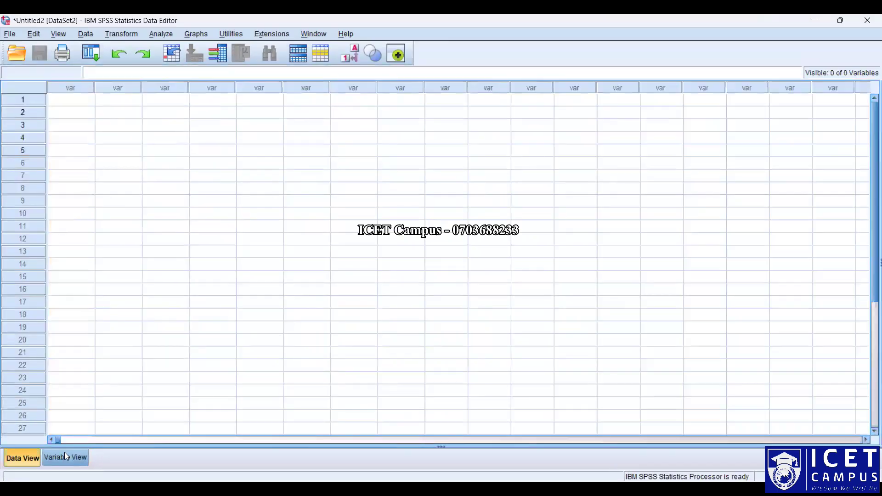
pyautogui.click(64, 457)
pyautogui.click(37, 456)
pyautogui.rightClick(73, 100)
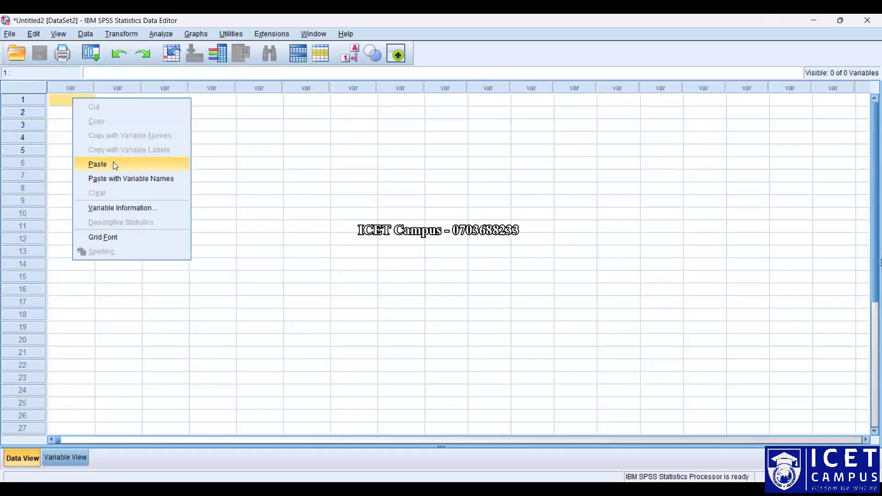
pyautogui.click(126, 164)
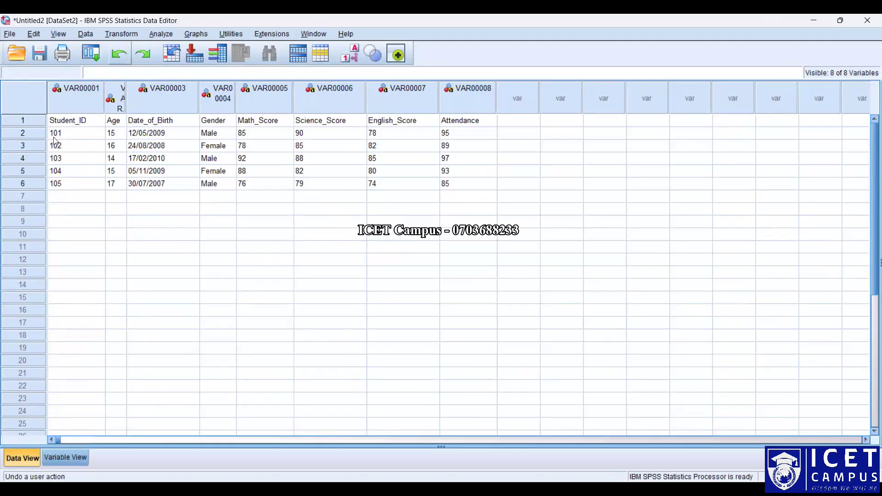
# Step: Paste the copied table with variable names at the first cell of the emptied Data View and review the variables in Variable View
pyautogui.doubleClick(61, 102)
pyautogui.rightClick(62, 98)
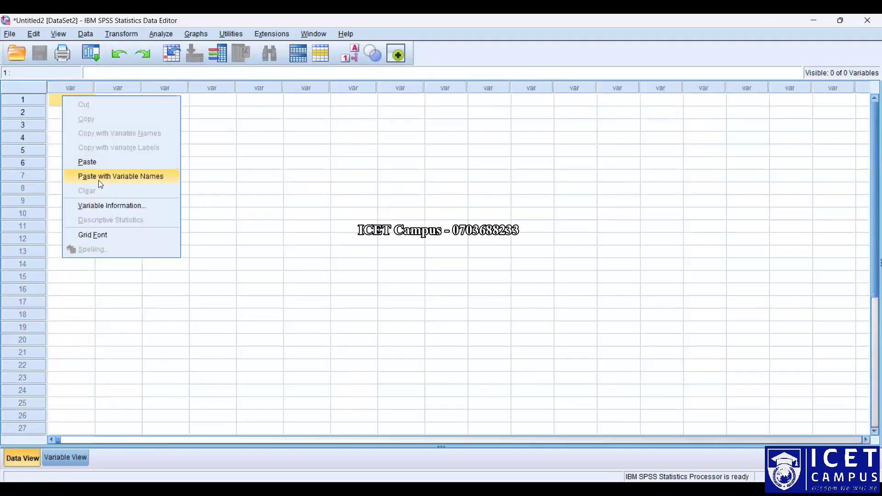
pyautogui.click(98, 180)
pyautogui.doubleClick(85, 89)
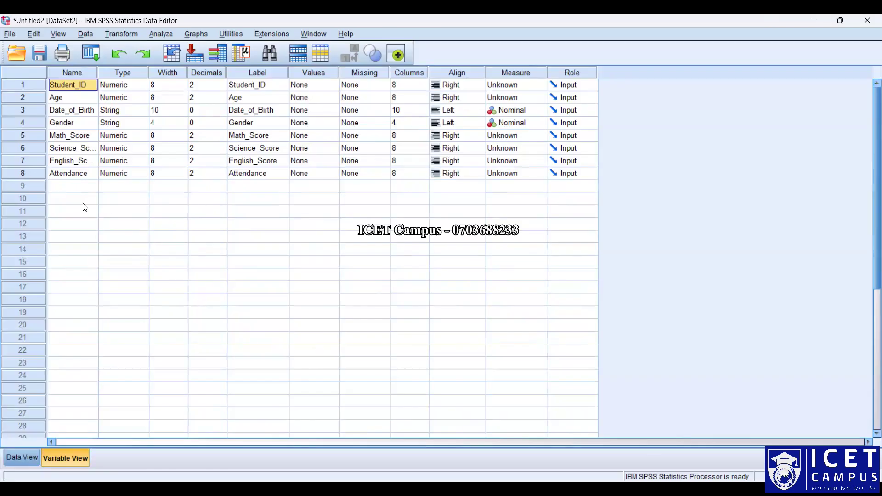
pyautogui.click(37, 455)
pyautogui.click(51, 455)
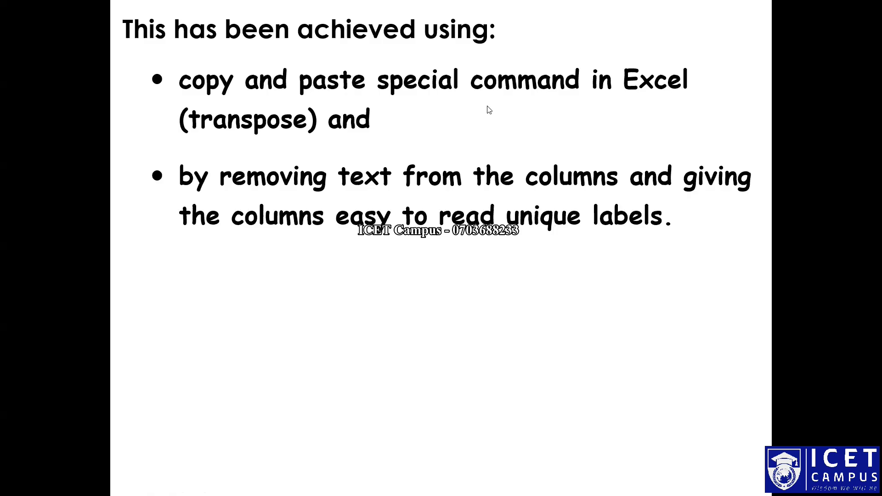
# Step: Return to the Untitled2 dataset, set the Student_ID variable's decimals to 0, and check the column in Data View
pyautogui.click(359, 286)
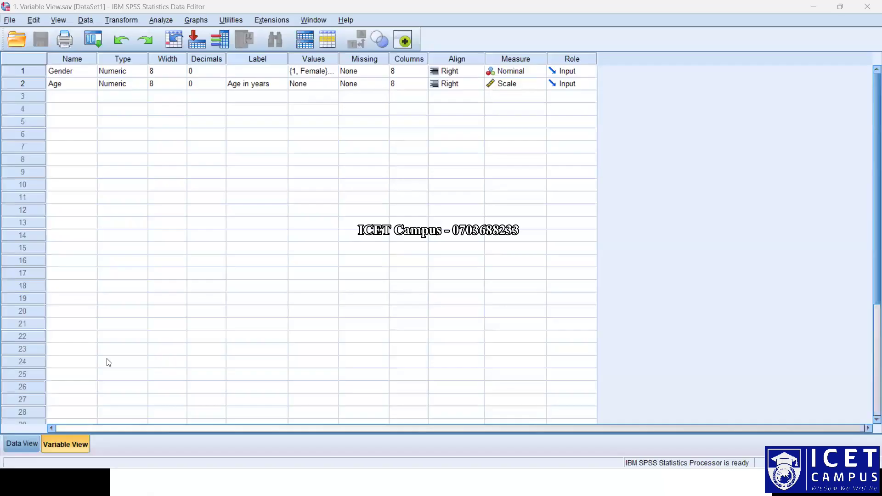
pyautogui.click(24, 444)
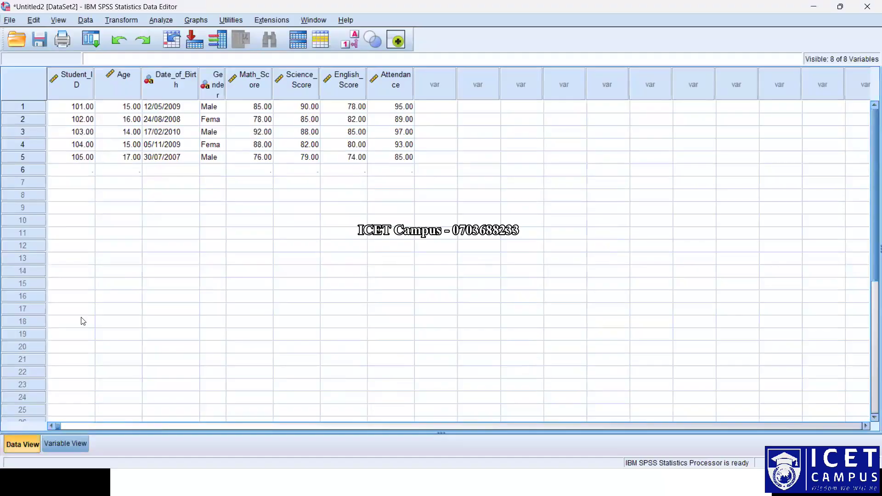
pyautogui.click(74, 442)
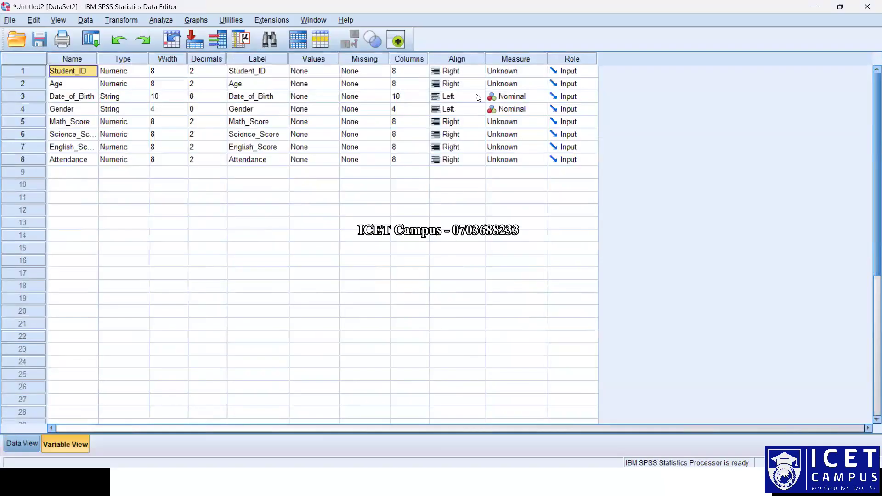
pyautogui.click(220, 75)
pyautogui.click(220, 74)
pyautogui.click(220, 74)
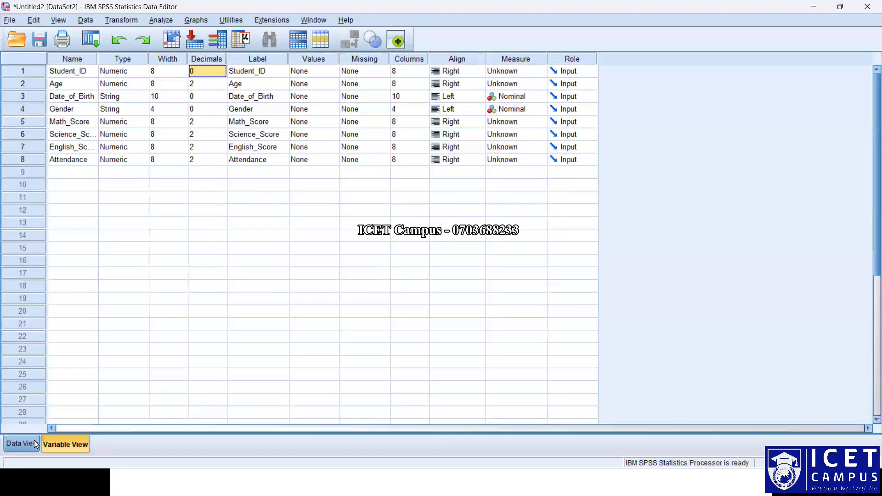
pyautogui.click(28, 443)
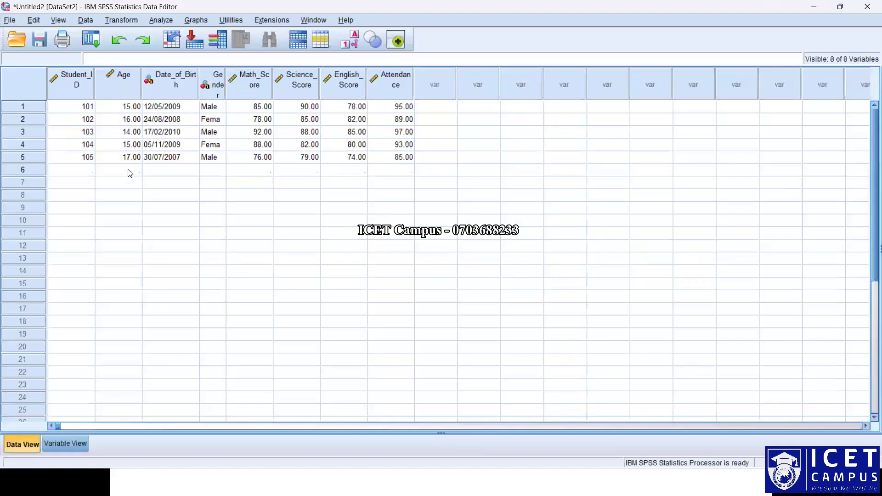
# Step: Set the Age variable's decimals to 0 and check the column in Data View
pyautogui.click(65, 443)
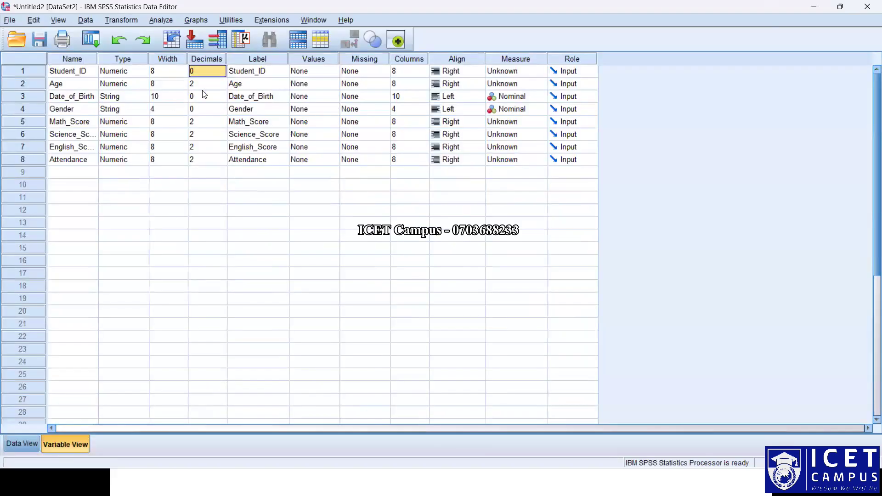
pyautogui.doubleClick(222, 87)
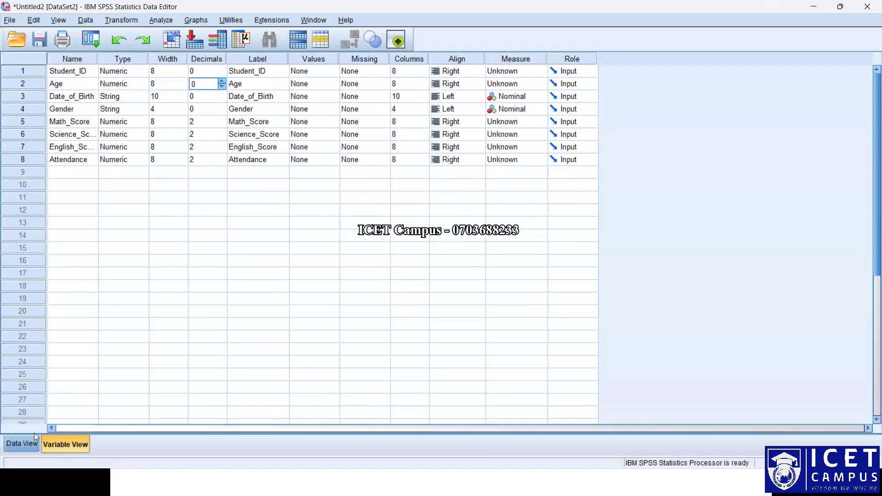
pyautogui.click(22, 443)
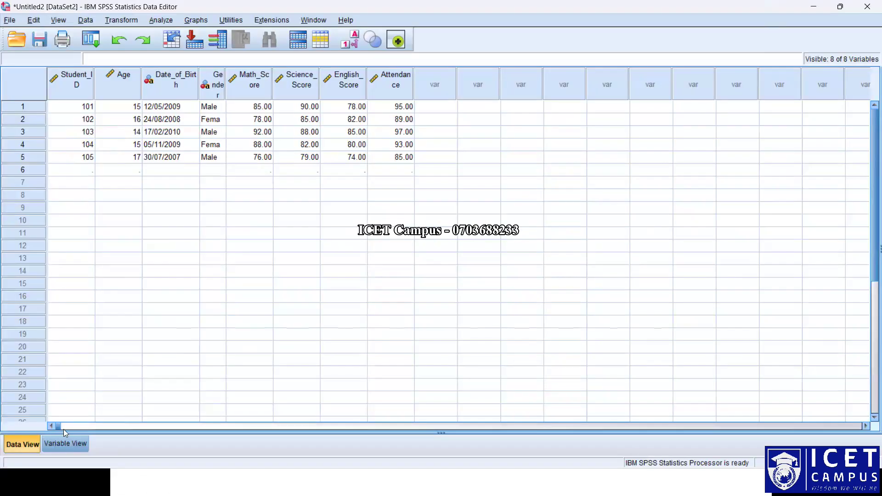
# Step: Set the decimals of Math_Score, Science_Score, English_Score and Attendance to 0 in Variable View
pyautogui.click(66, 444)
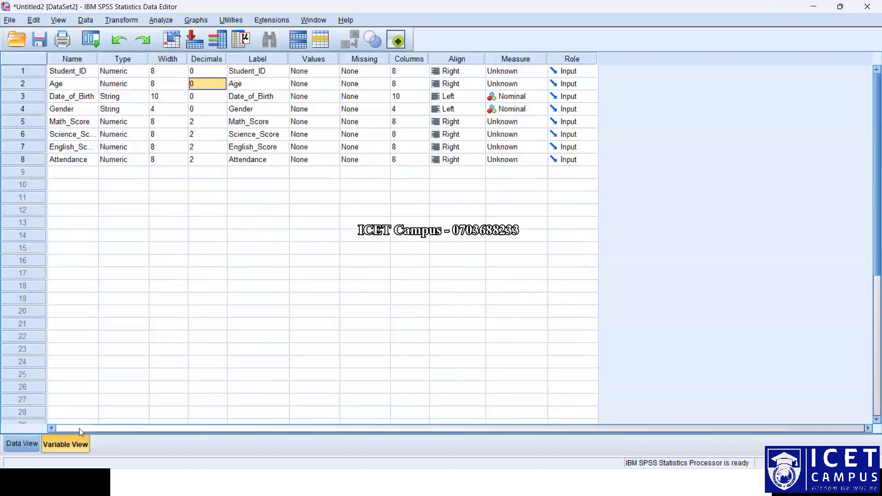
pyautogui.doubleClick(220, 125)
pyautogui.click(222, 138)
pyautogui.click(223, 137)
pyautogui.click(222, 146)
pyautogui.doubleClick(222, 149)
pyautogui.click(222, 163)
pyautogui.doubleClick(222, 162)
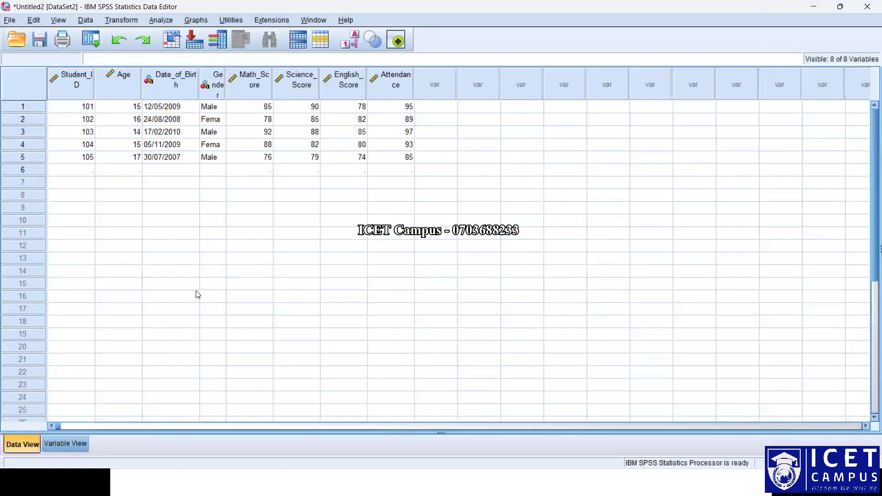
# Step: Widen the columns from Student_ID through Attendance in Data View so each variable name fits on one line
pyautogui.moveTo(226, 75)
pyautogui.mouseDown()
pyautogui.moveTo(250, 75)
pyautogui.moveTo(225, 77)
pyautogui.mouseUp()
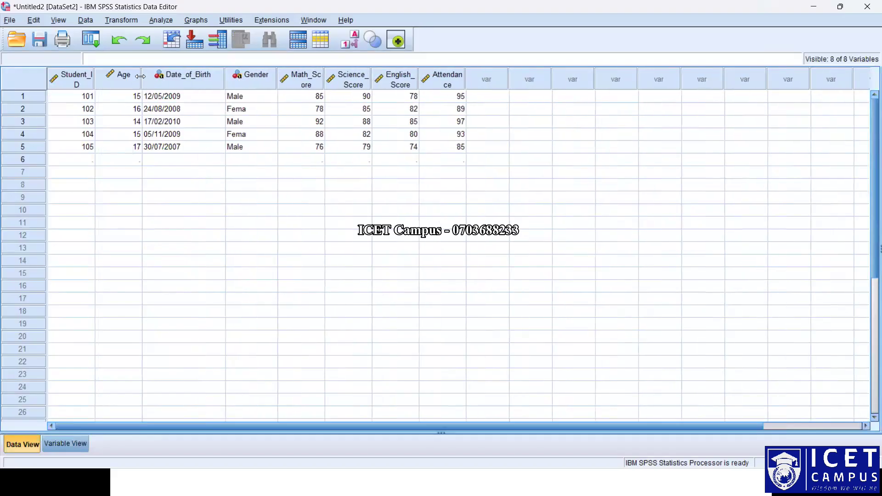
pyautogui.moveTo(140, 76); pyautogui.dragTo(156, 77)
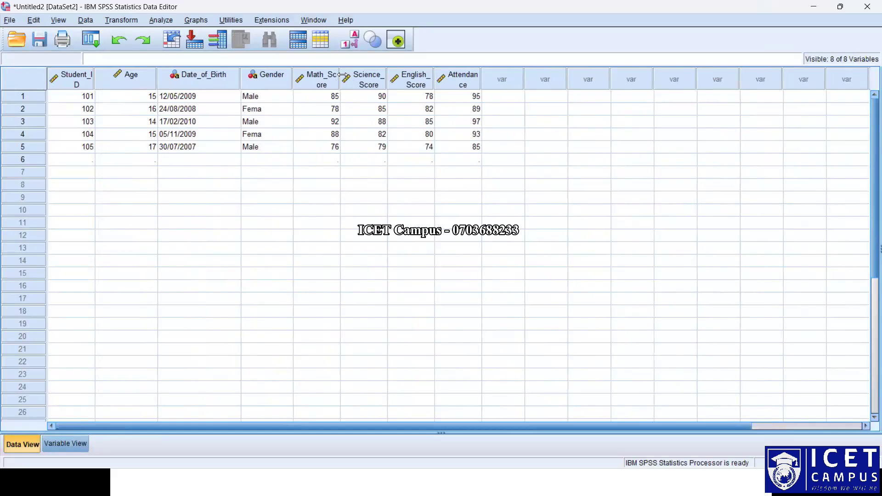
pyautogui.moveTo(340, 77); pyautogui.dragTo(641, 76)
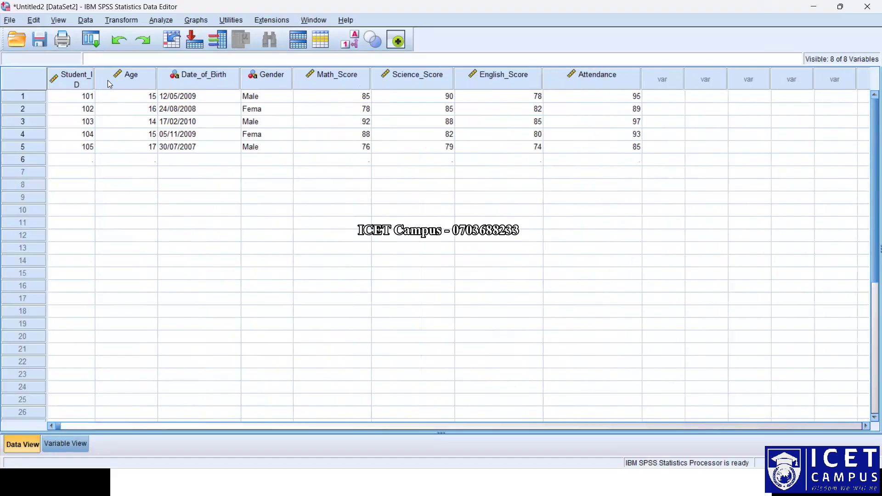
pyautogui.moveTo(108, 80); pyautogui.dragTo(111, 79)
pyautogui.click(279, 188)
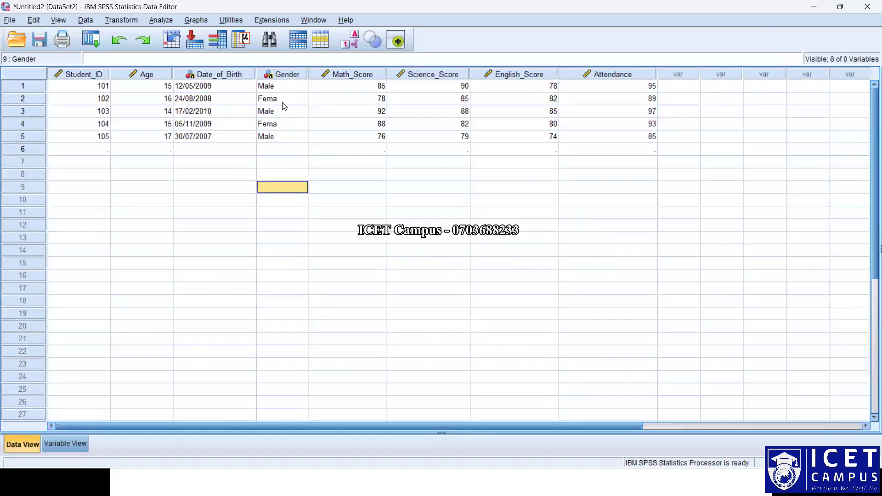
pyautogui.click(76, 443)
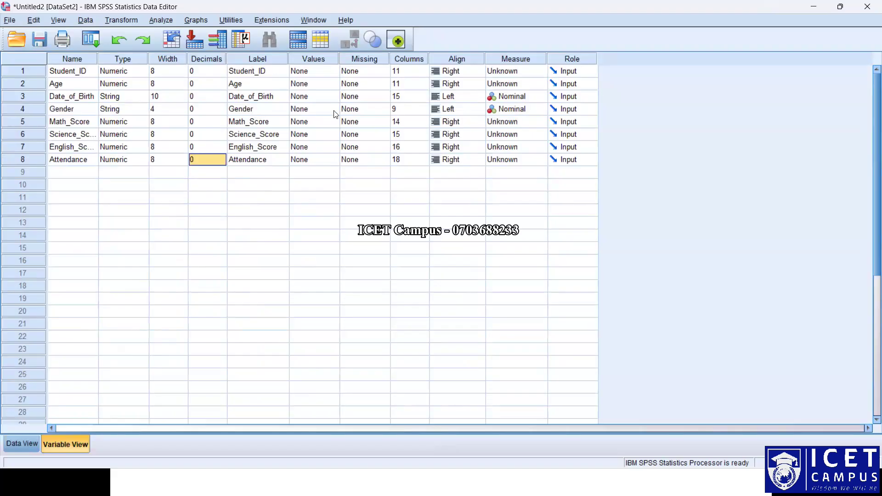
pyautogui.click(113, 101)
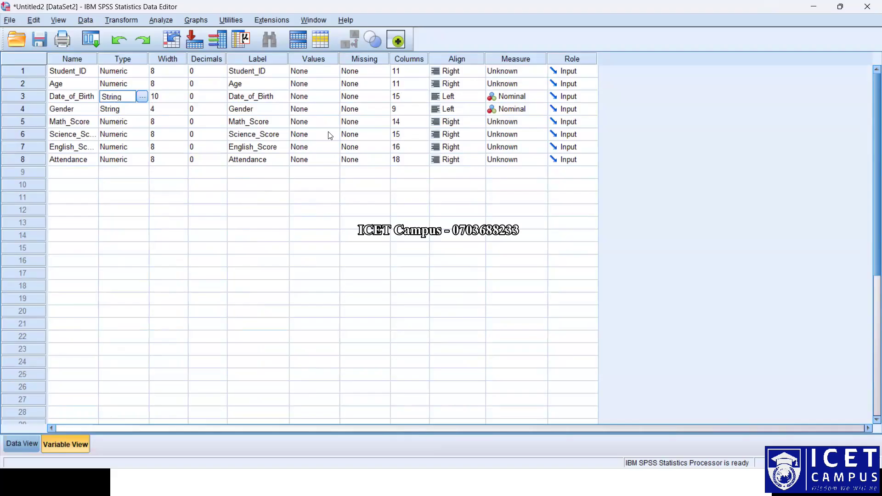
pyautogui.click(325, 217)
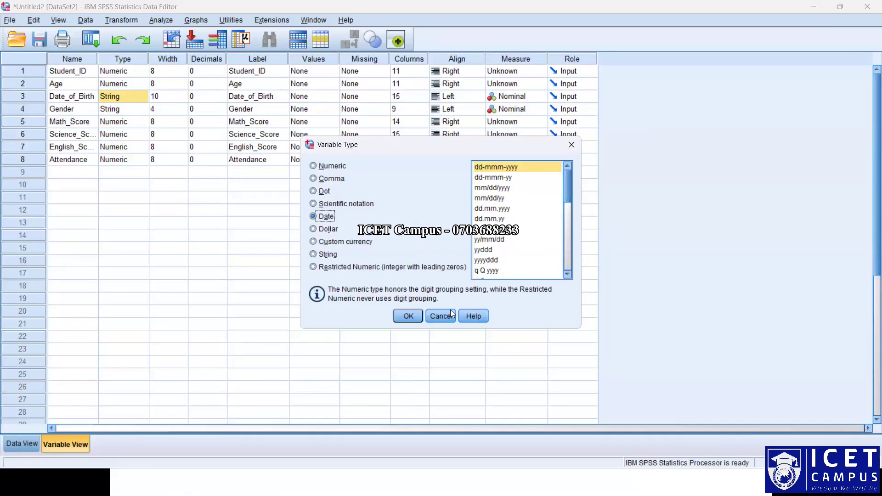
pyautogui.click(442, 321)
pyautogui.click(21, 444)
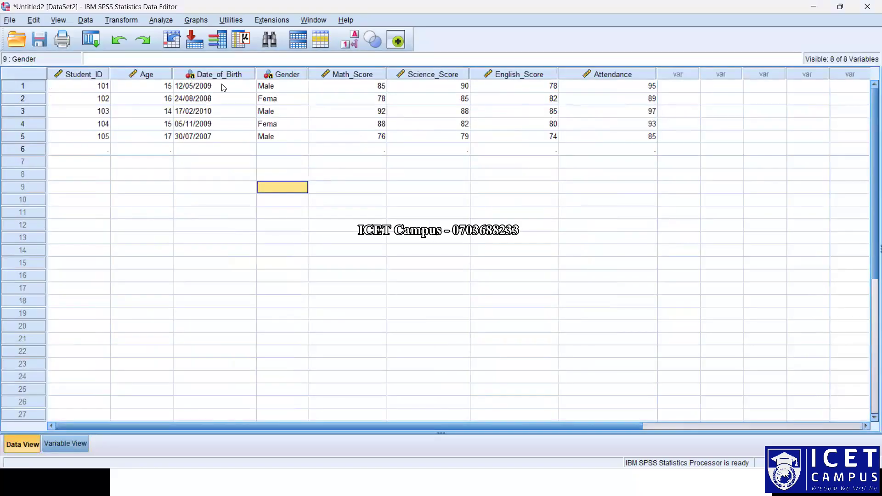
# Step: Change the Date_of_Birth variable's type to Date with the dd.mm.yyyy format and check the column in Data View
pyautogui.click(66, 444)
pyautogui.click(143, 102)
pyautogui.click(332, 217)
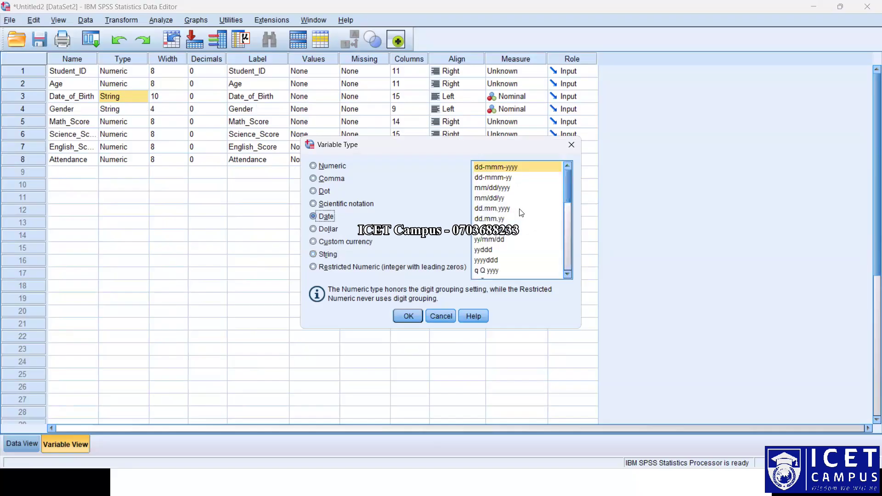
pyautogui.scroll(-1, 522, 213)
pyautogui.scroll(-2, 521, 213)
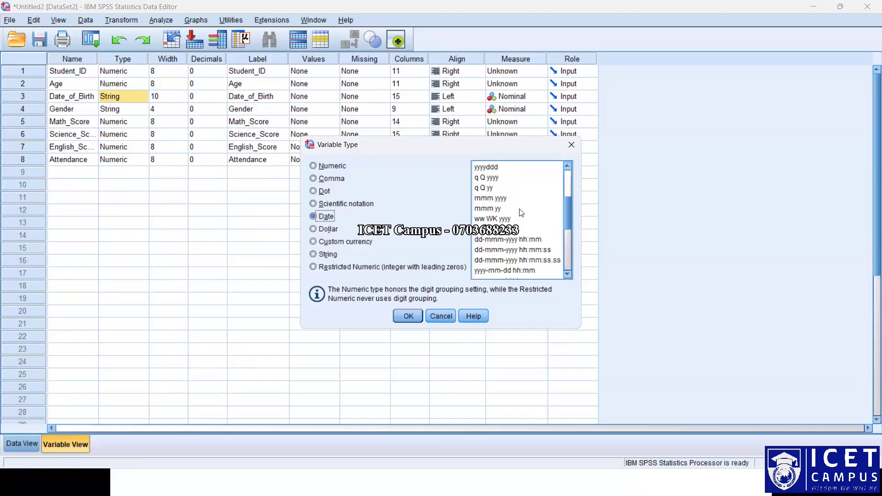
pyautogui.scroll(2, 521, 225)
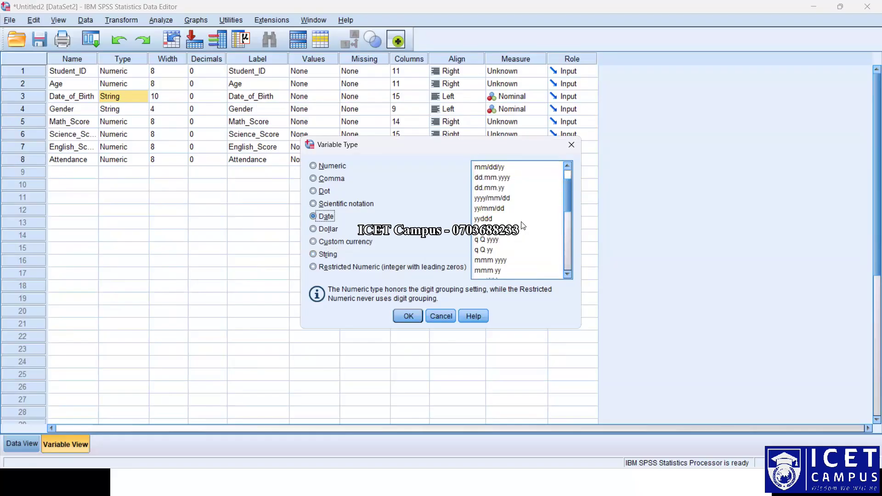
pyautogui.click(514, 179)
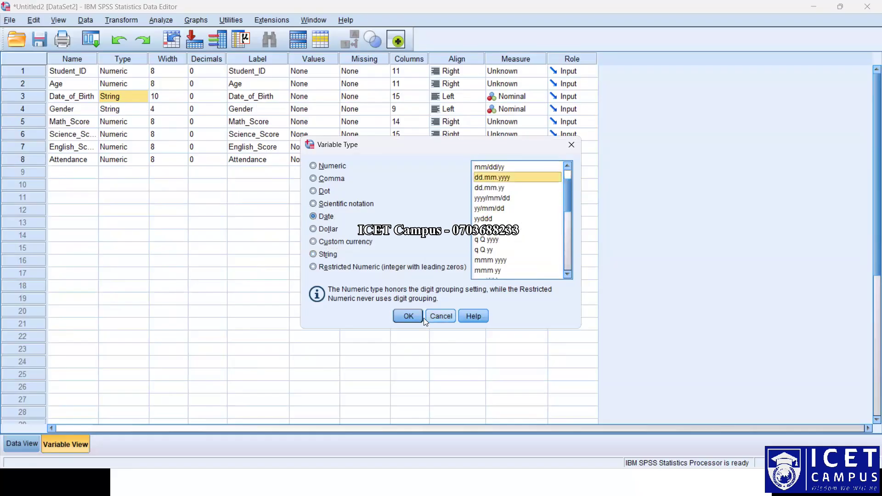
pyautogui.click(404, 318)
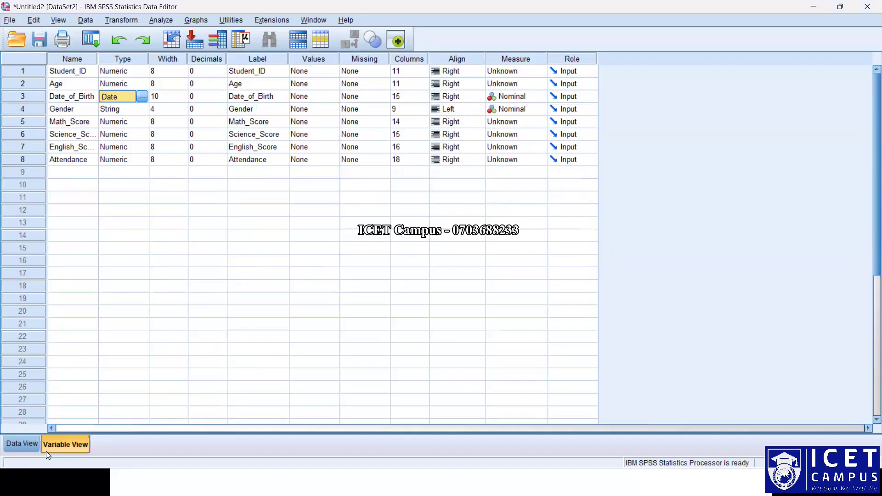
pyautogui.click(21, 444)
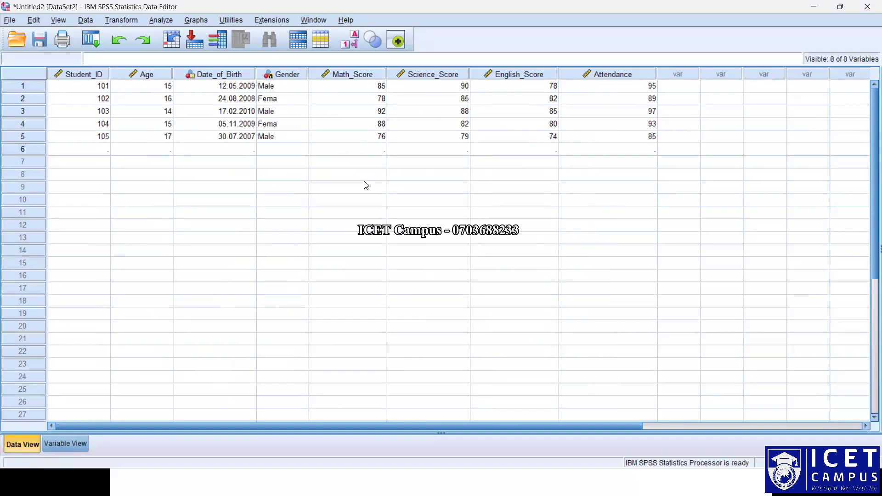
# Step: Define value labels for the Gender variable in Variable View: M as Male and F as Female
pyautogui.click(74, 448)
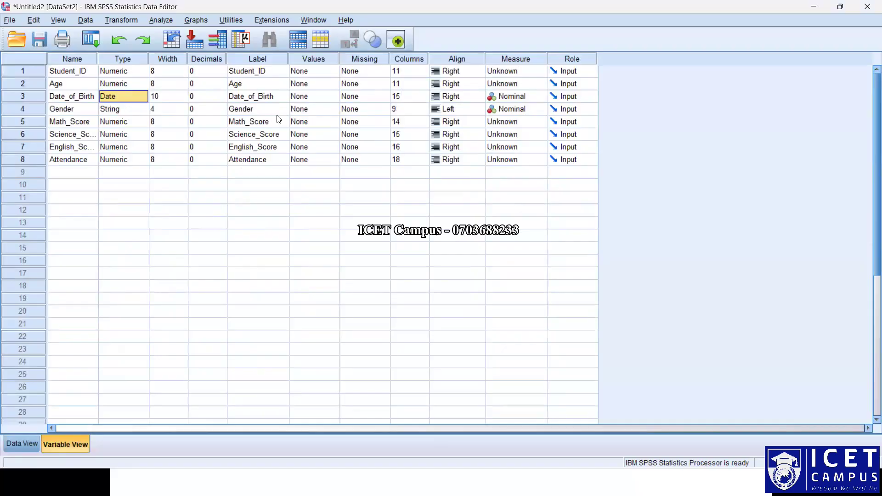
pyautogui.doubleClick(327, 113)
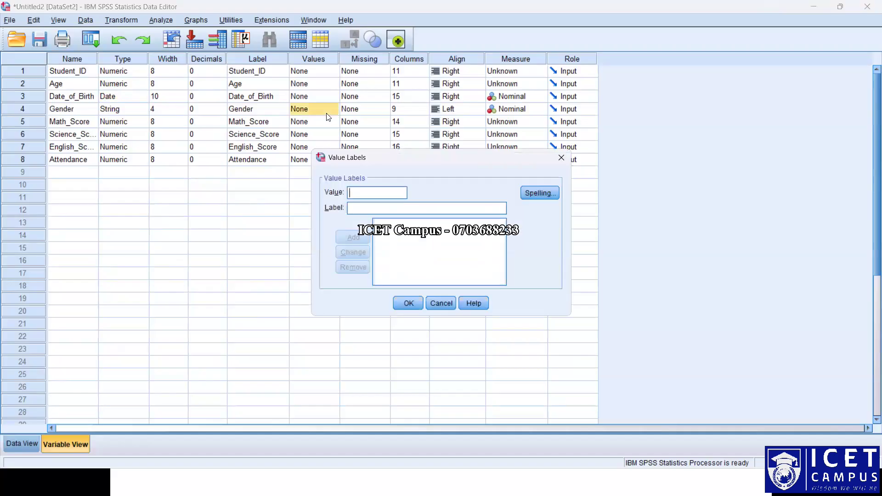
pyautogui.write('M = "Male')
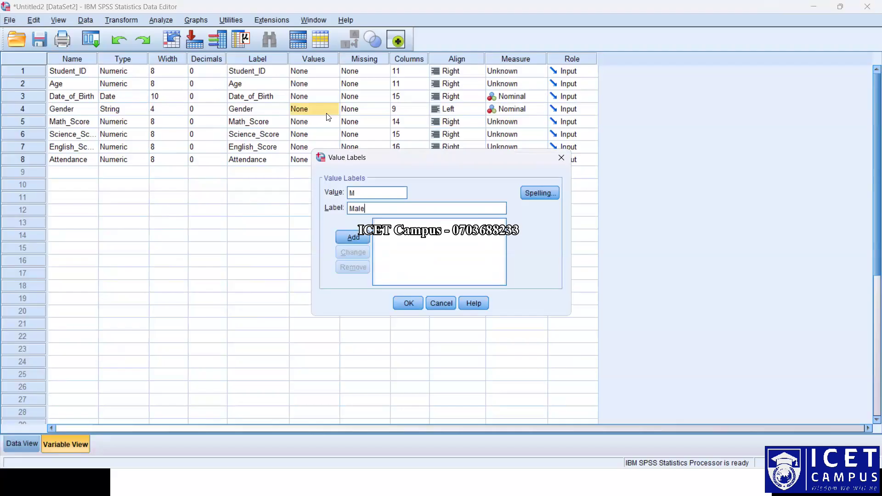
pyautogui.hotkey('alt', 'a')
pyautogui.write('F')
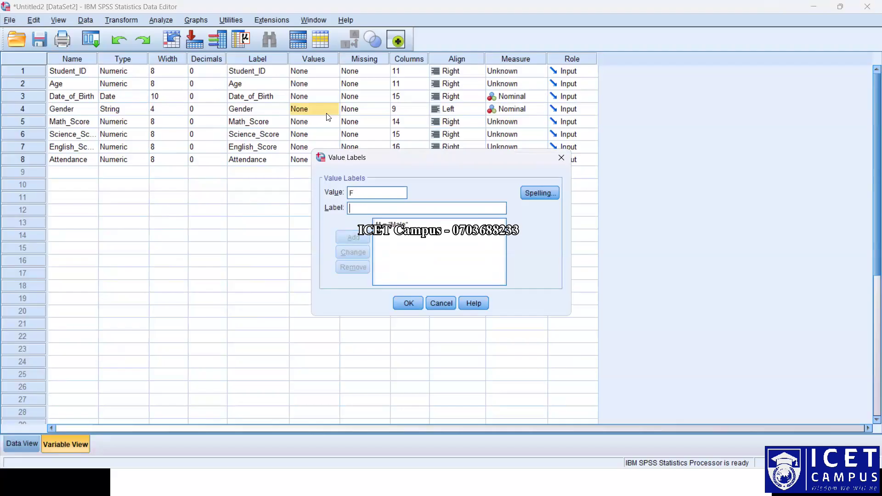
pyautogui.write(' = "Female')
pyautogui.hotkey('alt', 'a')
pyautogui.click(408, 302)
# Step: Replace the five Gender entries in Data View with the codes M, F, M, F and M
pyautogui.click(29, 449)
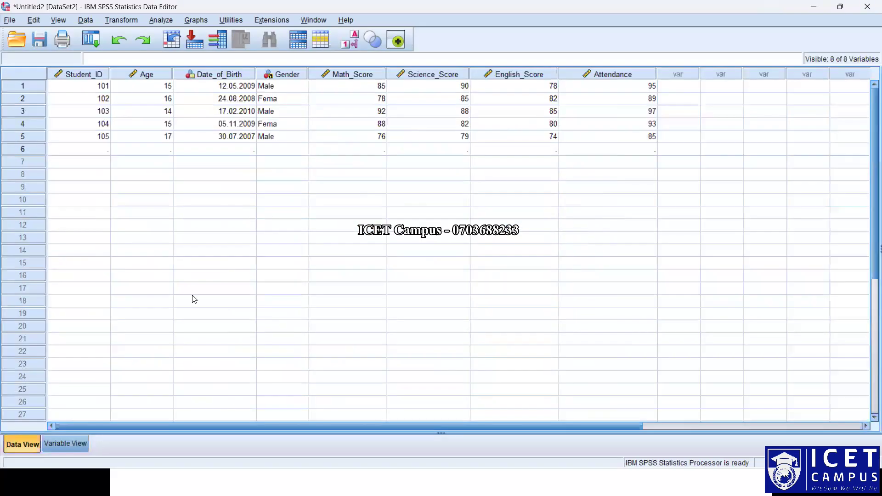
pyautogui.click(291, 78)
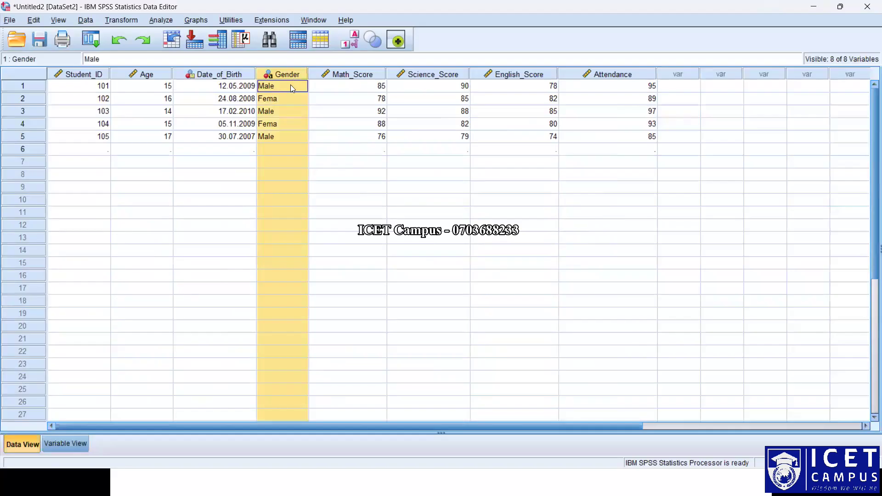
pyautogui.click(292, 87)
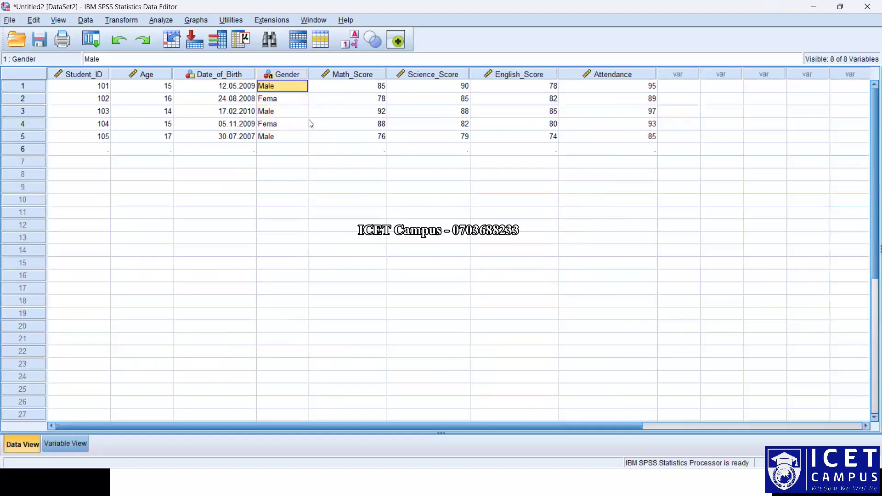
pyautogui.write('M')
pyautogui.press('Return')
pyautogui.write('F')
pyautogui.press('Return')
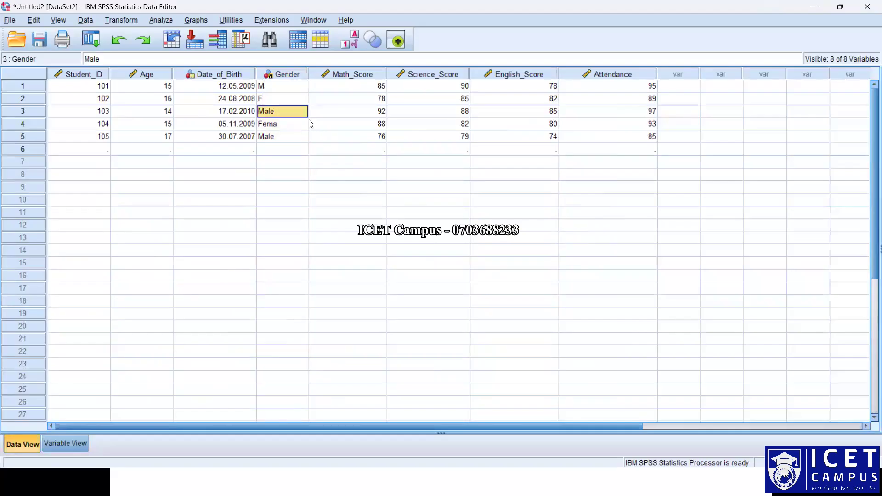
pyautogui.write('M')
pyautogui.press('Return')
pyautogui.write('F')
pyautogui.press('Return')
pyautogui.write('K')
pyautogui.press('BackSpace')
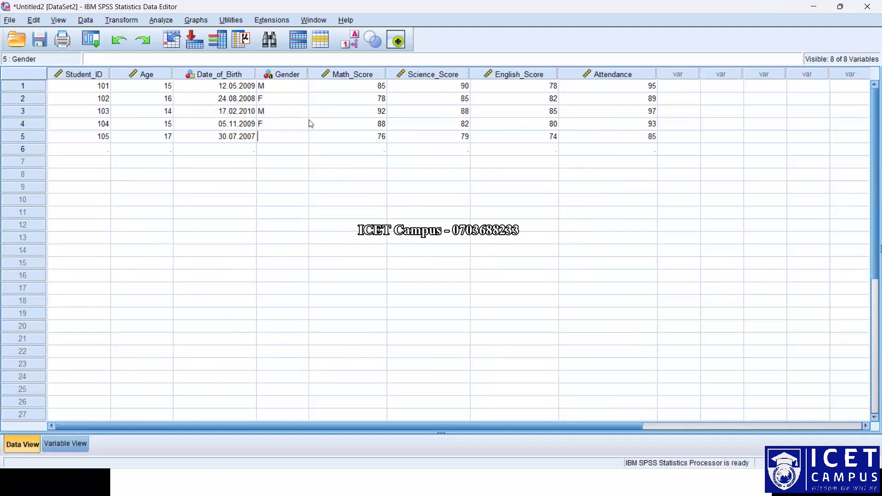
pyautogui.write('M')
pyautogui.press('Return')
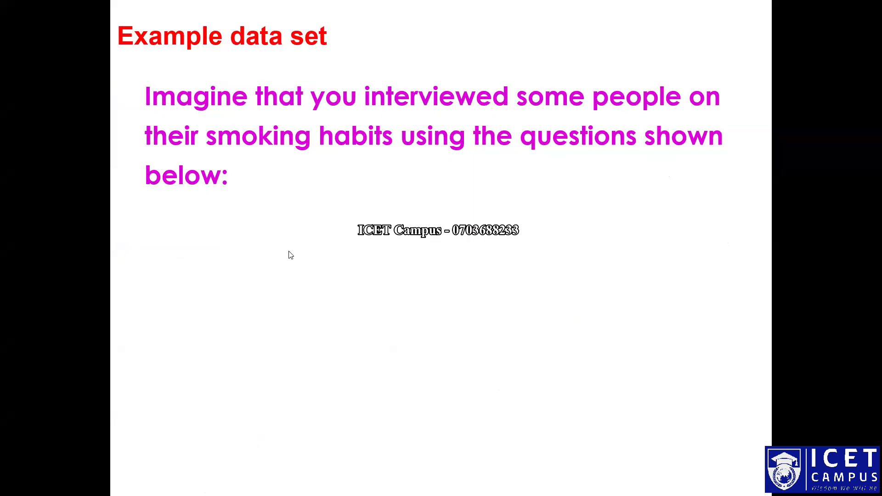
pyautogui.click(509, 255)
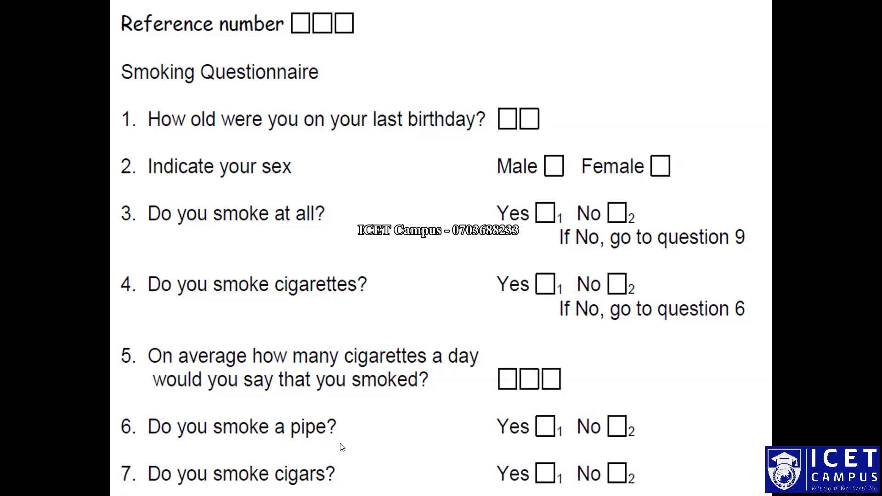
pyautogui.click(388, 336)
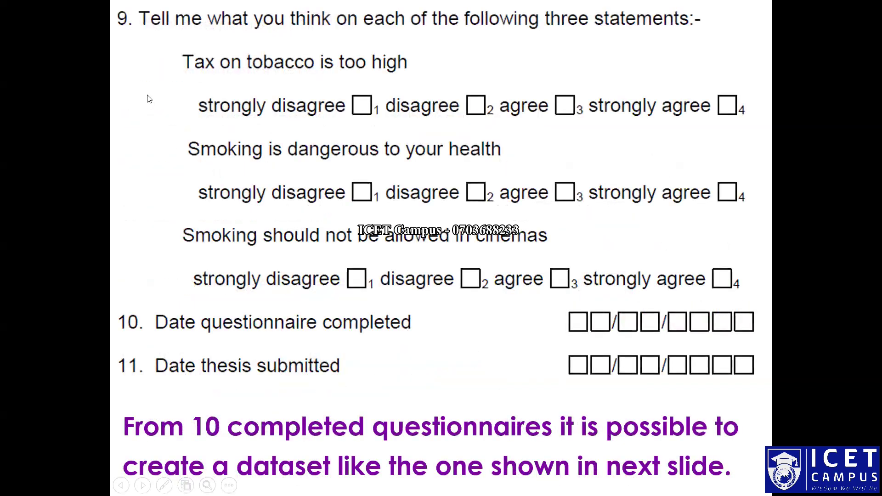
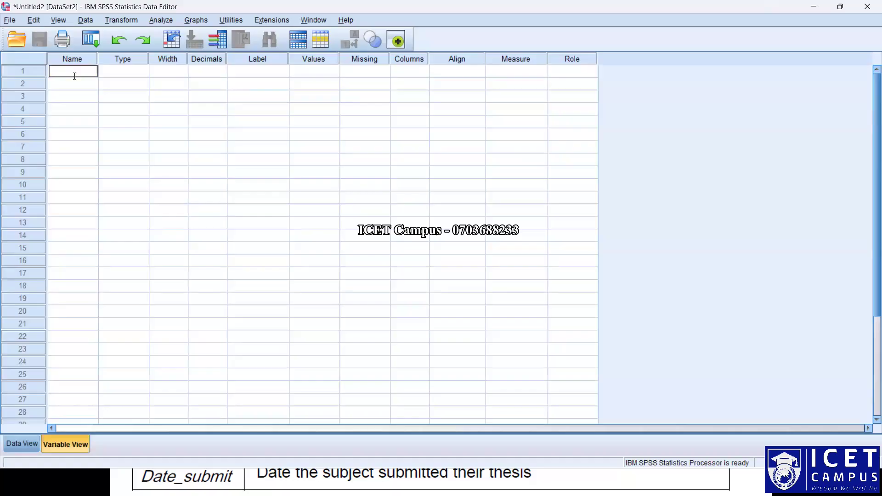
# Step: Define the first four questionnaire variables in the empty Variable View, named ref_no, age, sex and smoker
pyautogui.write('no')
pyautogui.press('Return')
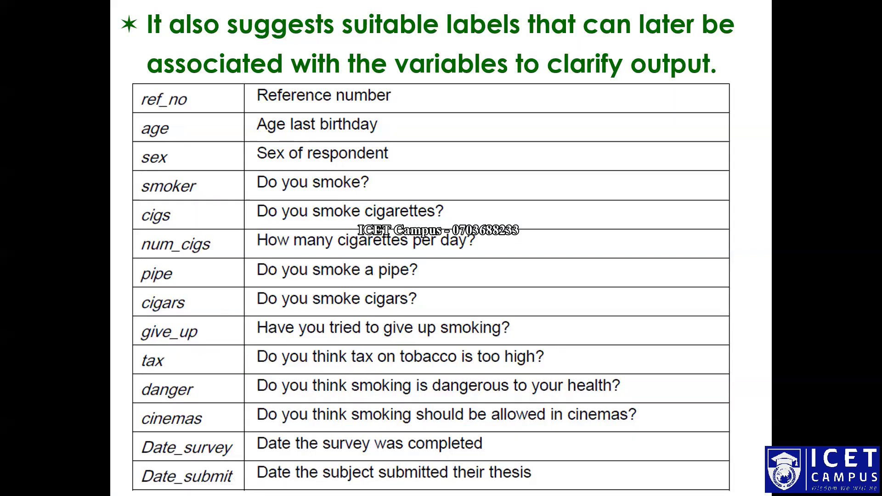
pyautogui.press('Return')
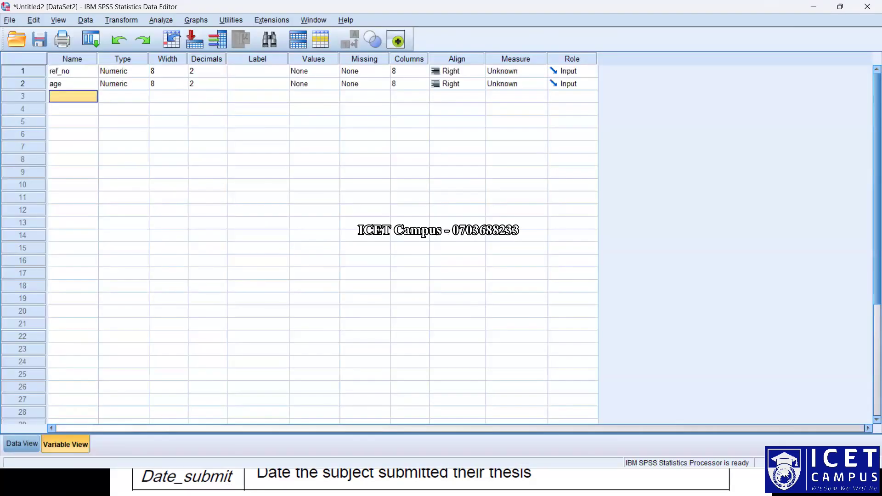
pyautogui.write('sex')
pyautogui.press('Return')
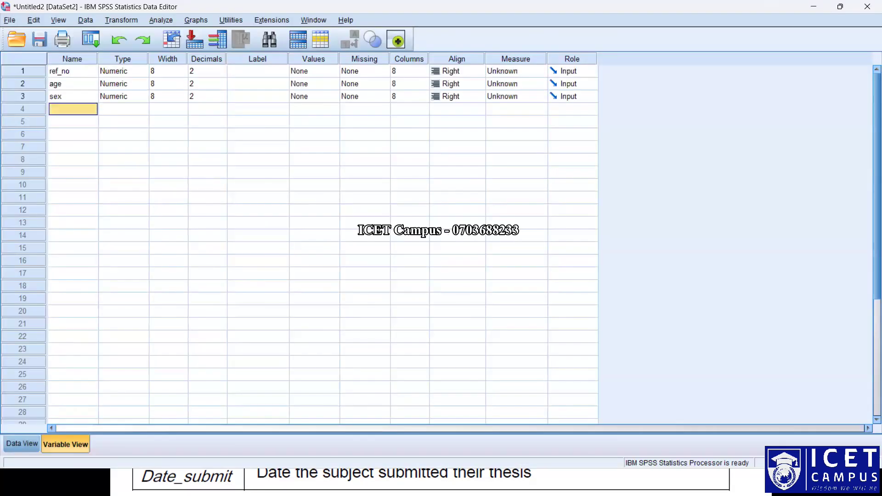
pyautogui.write('smoker')
pyautogui.press('Return')
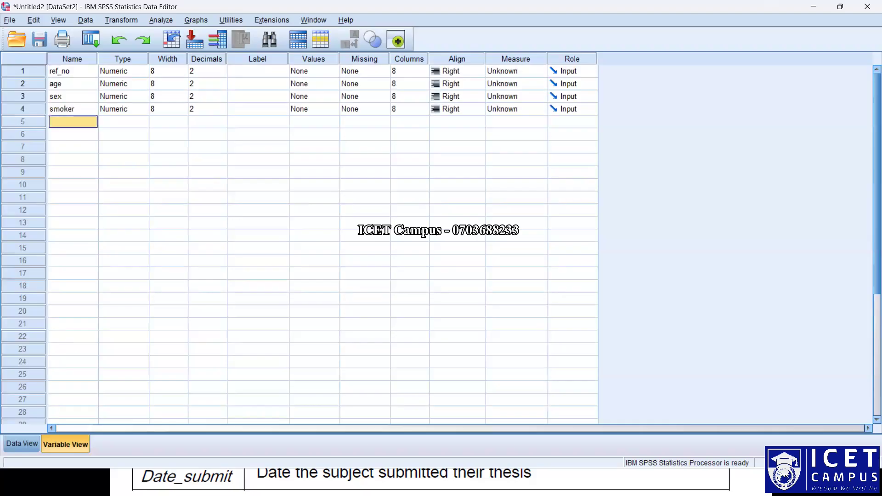
# Step: Add the variables cigs, num_cigs and pipe below smoker
pyautogui.write('cigs')
pyautogui.press('Return')
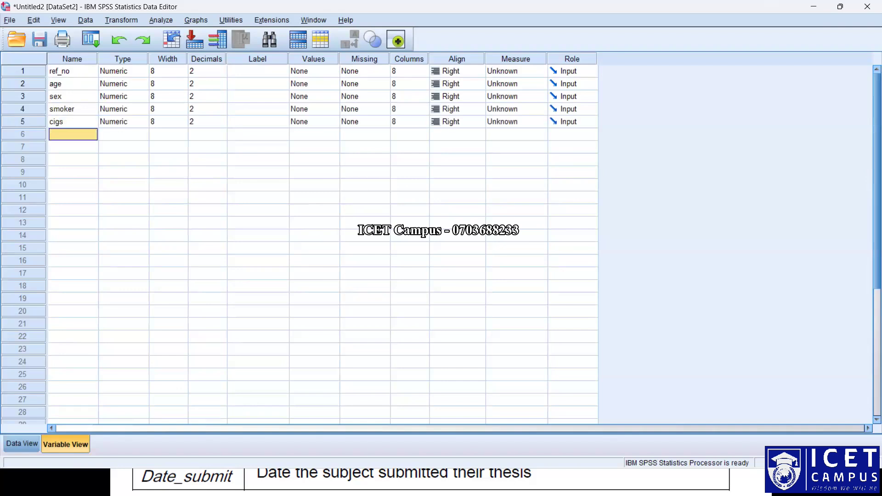
pyautogui.write('num_cigs')
pyautogui.press('Return')
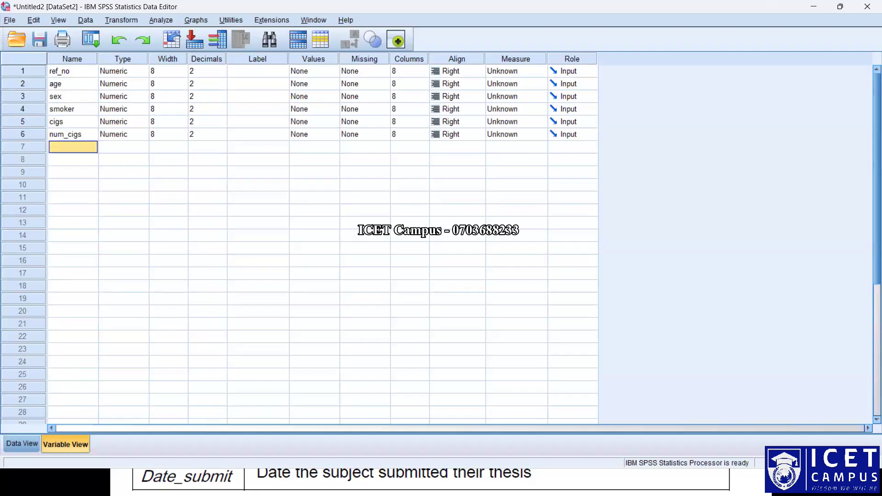
pyautogui.write('pipe\\')
pyautogui.press('BackSpace')
pyautogui.press('Return')
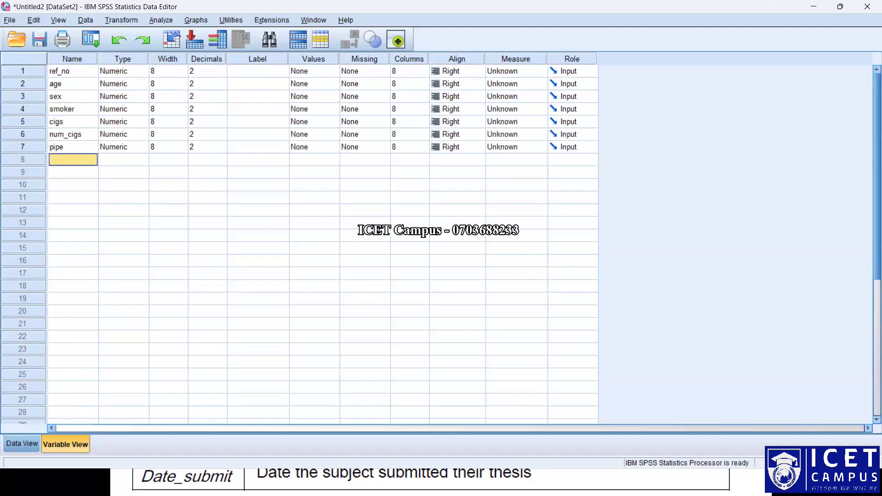
# Step: Add the variables cigars and give_up below pipe
pyautogui.write('c')
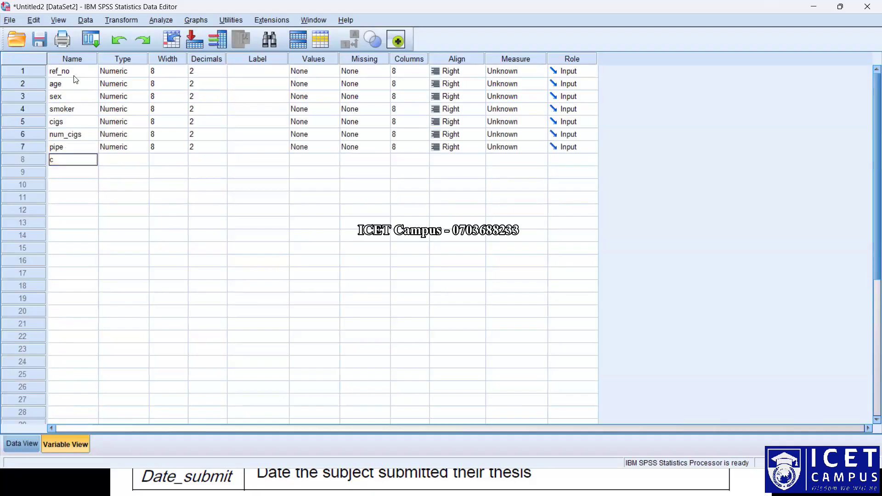
pyautogui.write('igars')
pyautogui.press('Return')
pyautogui.write('\\')
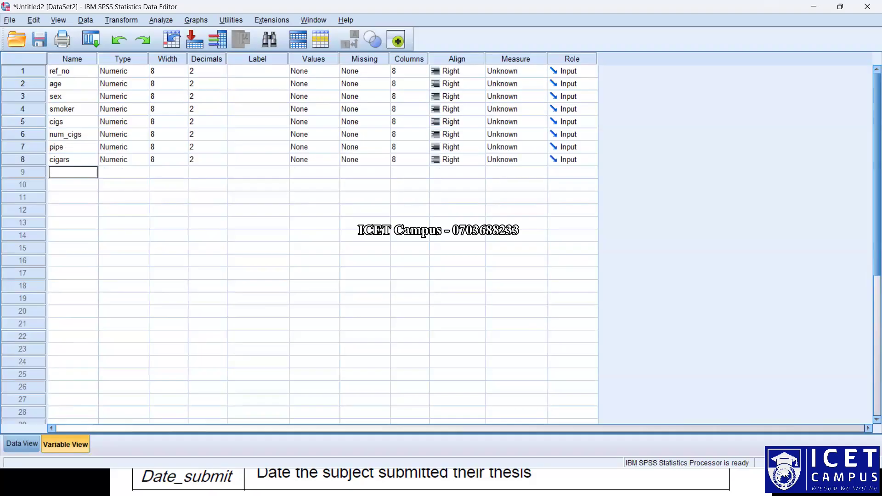
pyautogui.write('give_up')
pyautogui.press('Return')
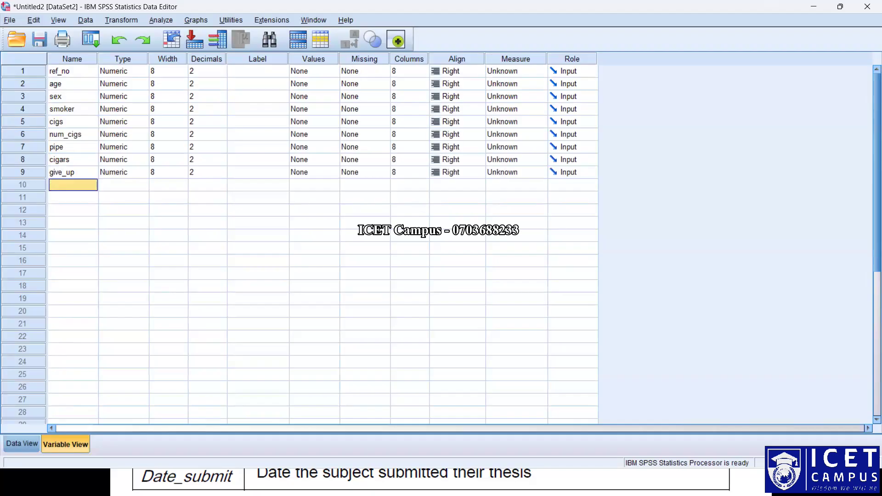
# Step: Add the variables tax, danger and cinemas below give_up
pyautogui.write('tax')
pyautogui.press('Return')
pyautogui.write('danger')
pyautogui.press('Return')
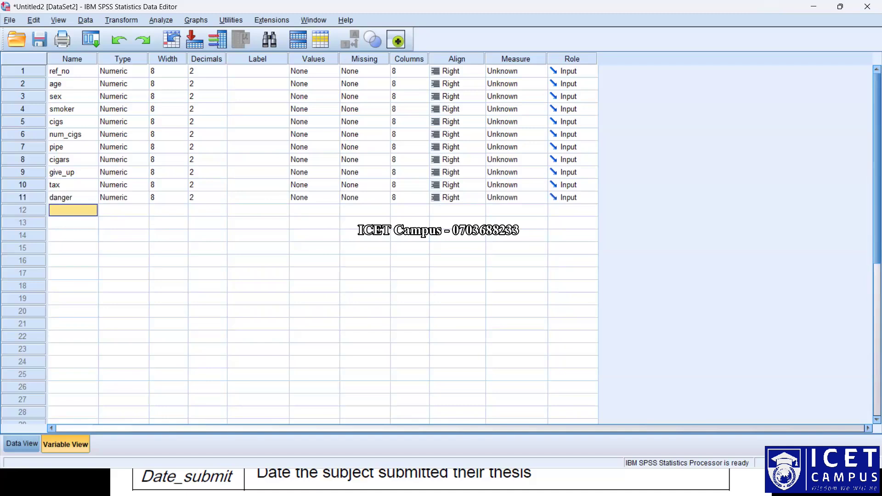
pyautogui.write('cieemas')
pyautogui.press('Return')
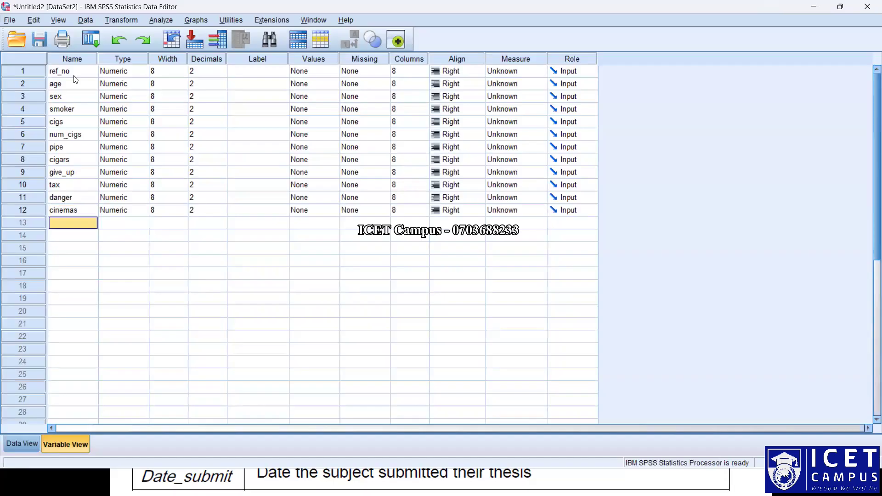
# Step: Add the variables Date_Survey and Date_Sbumit below cinemas
pyautogui.write('Date_Survey')
pyautogui.press('Return')
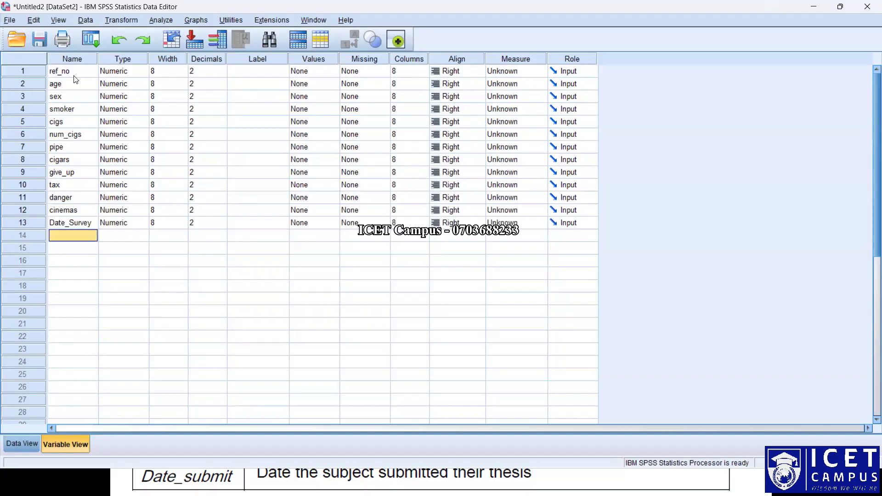
pyautogui.write('Date_Sbumit')
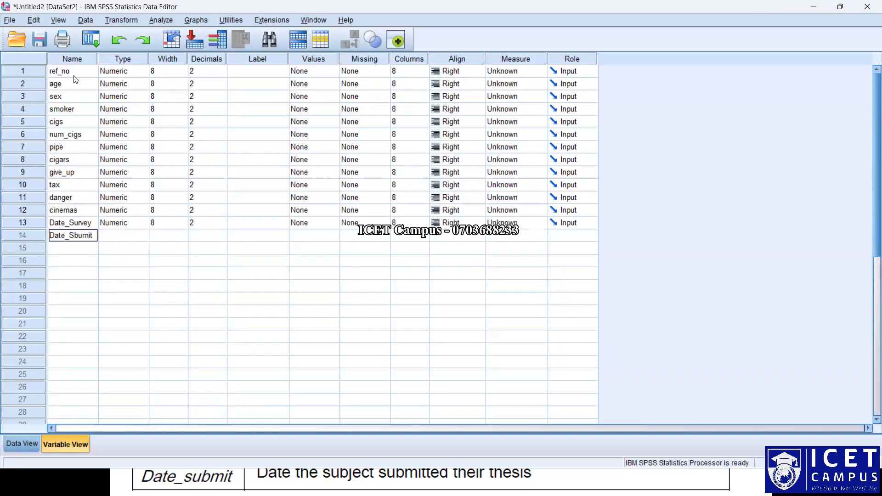
pyautogui.press('Return')
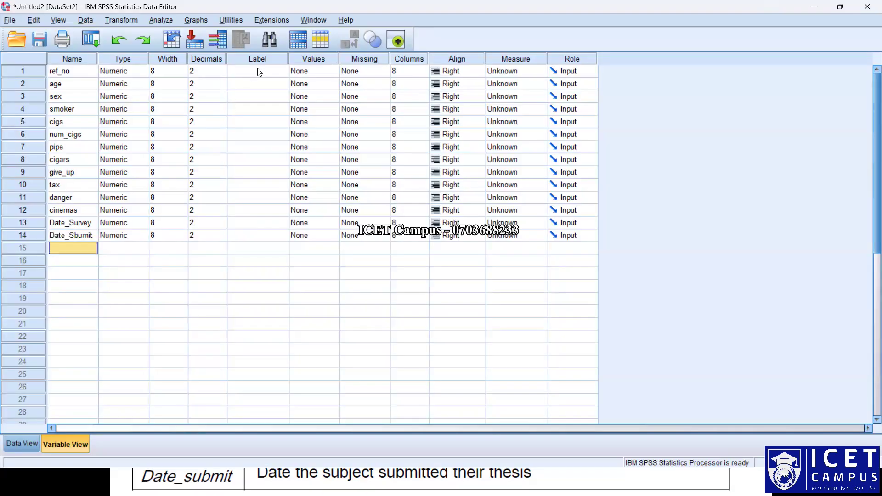
# Step: Label ref_no as "Reference Number" and widen the Label column to fit longer text
pyautogui.click(258, 72)
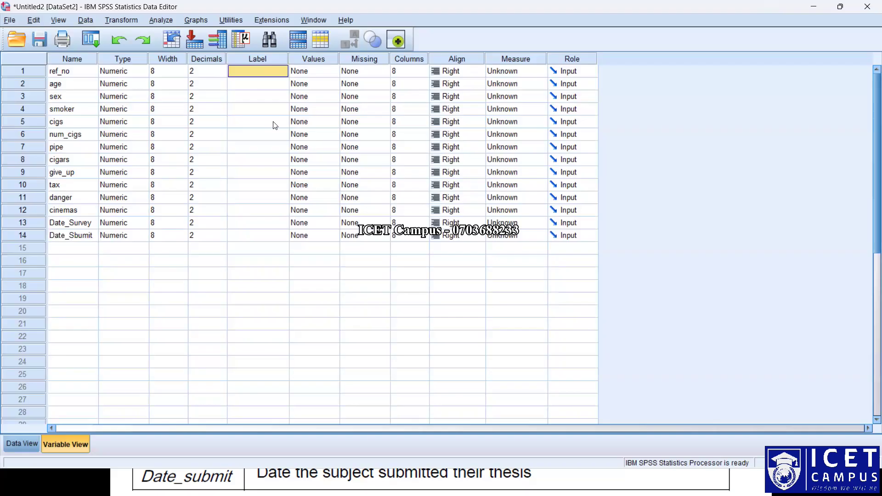
pyautogui.write('R')
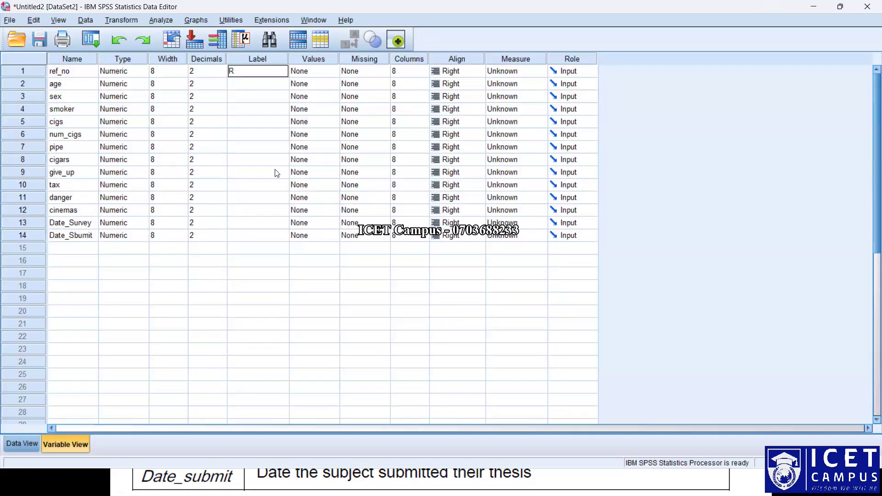
pyautogui.write('eference Numer')
pyautogui.press('Return')
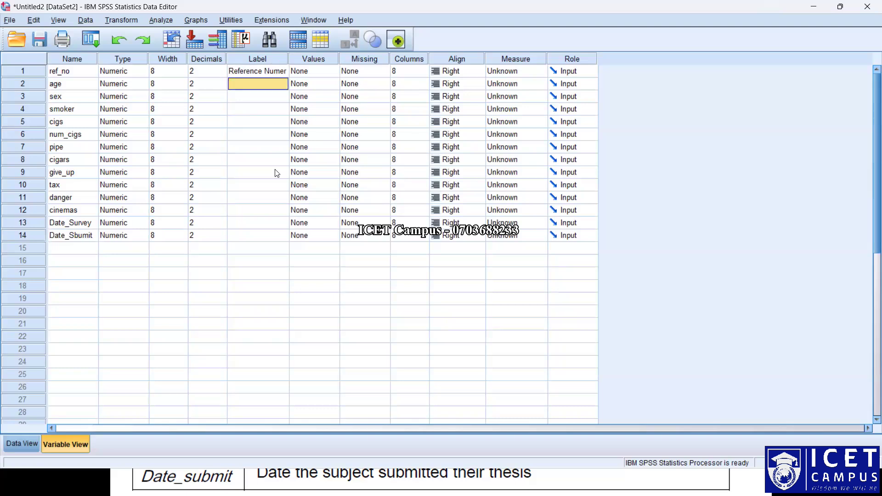
pyautogui.click(278, 72)
pyautogui.click(277, 72)
pyautogui.write('b')
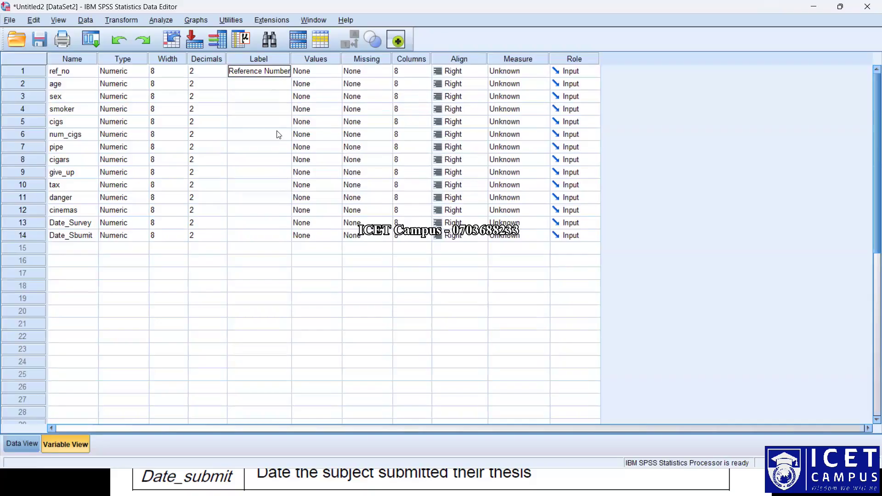
pyautogui.click(278, 134)
pyautogui.moveTo(292, 55); pyautogui.dragTo(382, 58)
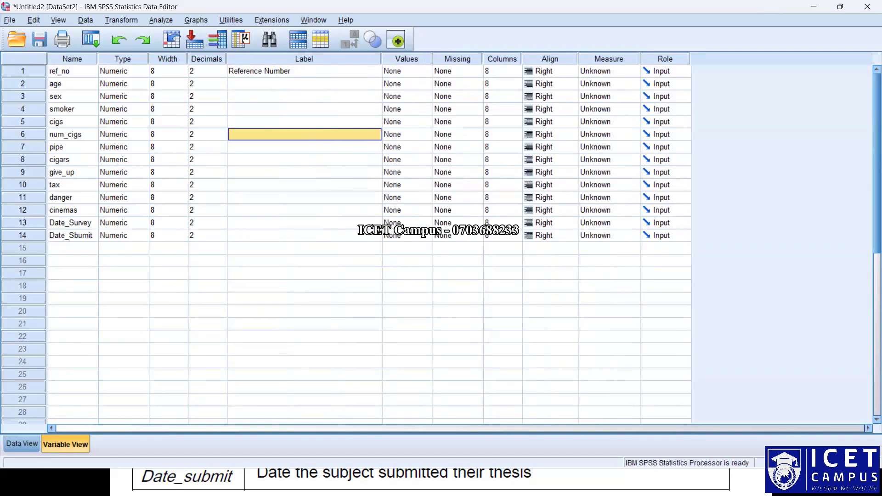
# Step: Label age as "Age last birthday" and sex as "Sex of respondent"
pyautogui.press('Up')
pyautogui.press('Up')
pyautogui.press('Up')
pyautogui.press('Up')
pyautogui.write('Age last b')
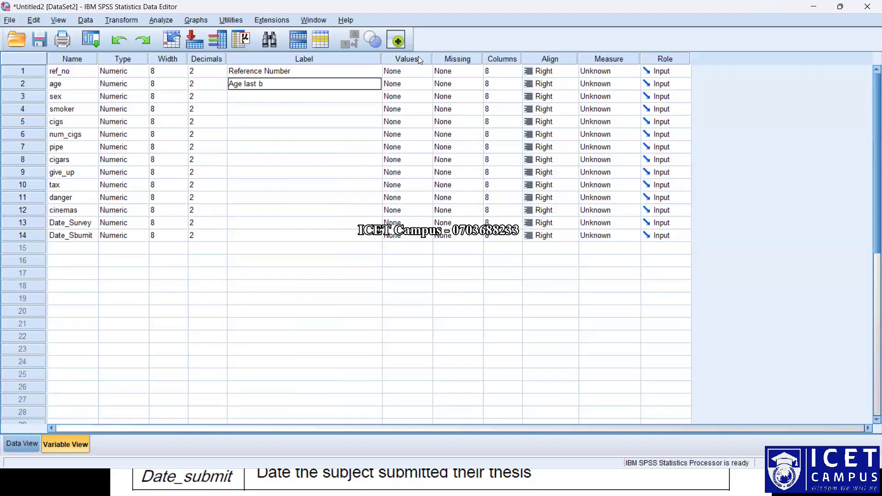
pyautogui.write('uirthday')
pyautogui.press('Return')
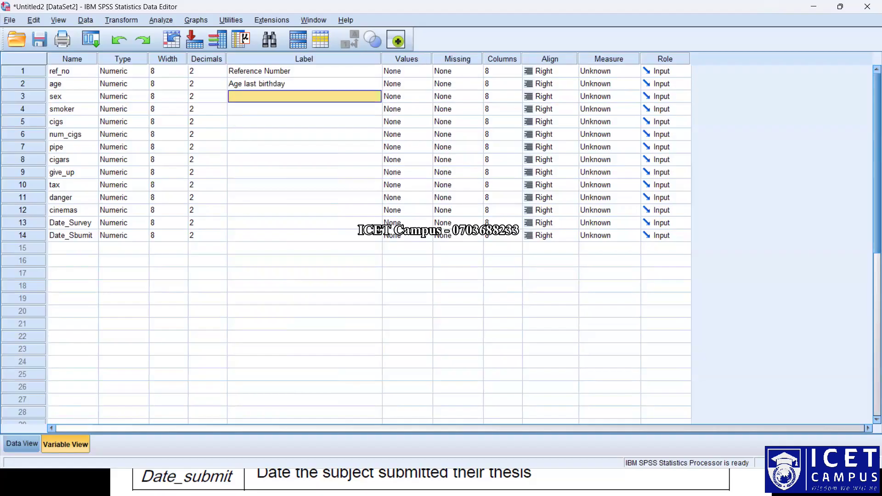
pyautogui.write('Sex o')
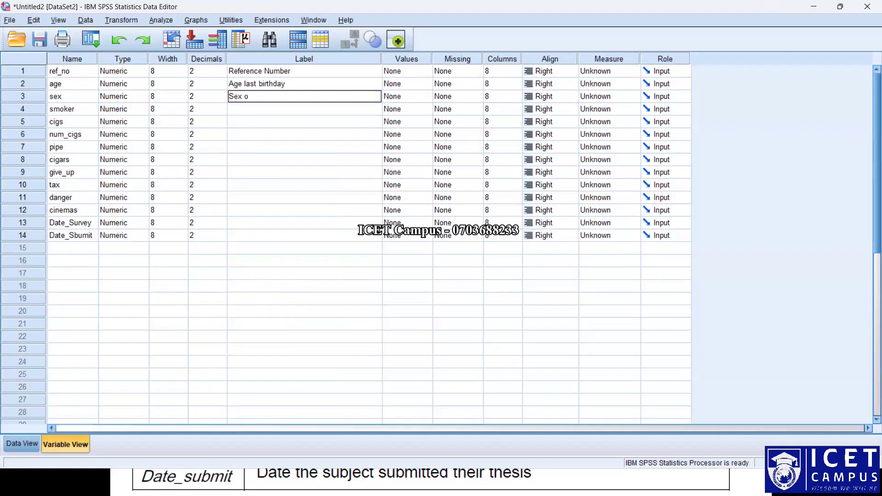
pyautogui.write('f respondent')
pyautogui.press('Return')
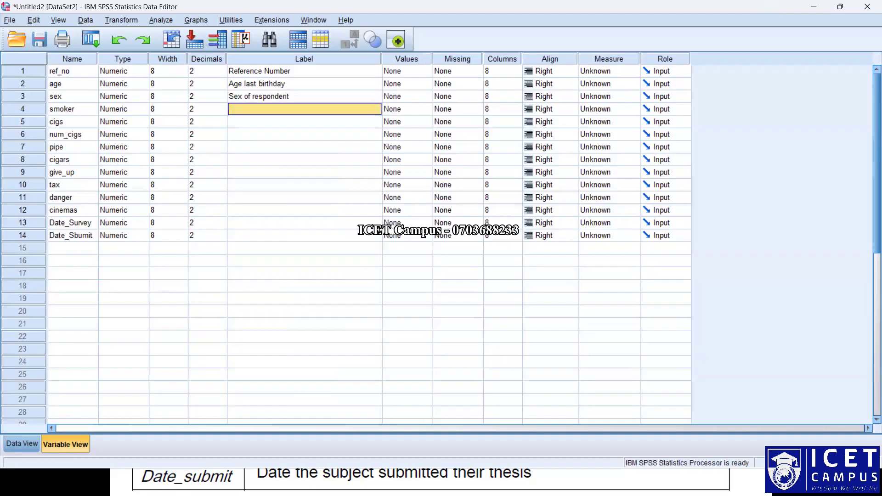
# Step: Enter "Do you smoke?" as the label of the smoker variable
pyautogui.write('Do')
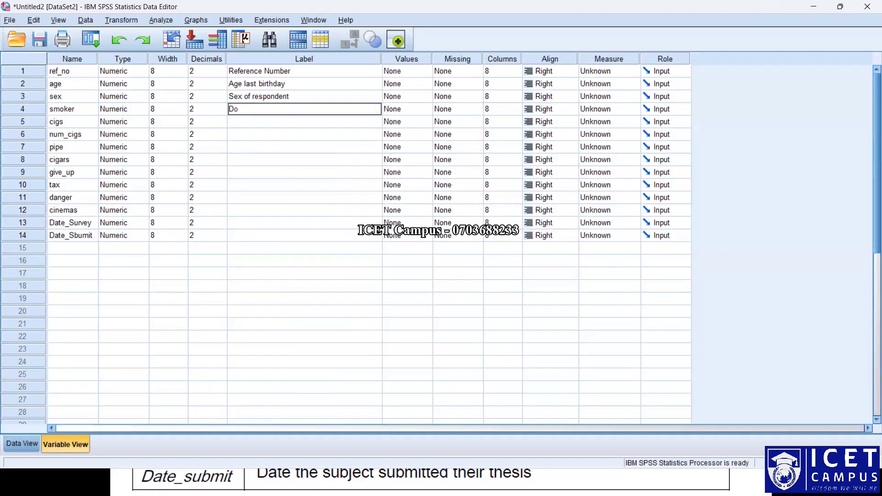
pyautogui.write(' yo')
pyautogui.press('BackSpace')
pyautogui.write('you smo')
pyautogui.press('BackSpace')
pyautogui.press('BackSpace')
pyautogui.write('moke?')
pyautogui.press('Return')
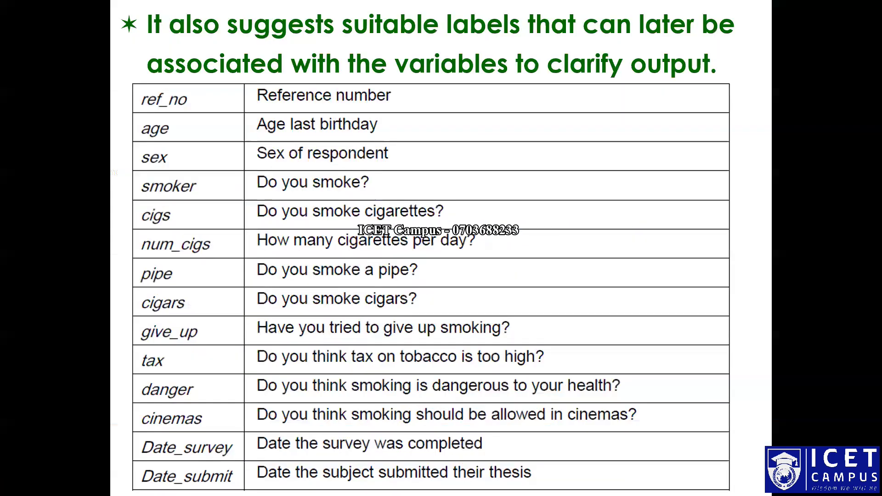
# Step: Enter "Do you some cigarettes" as the label of the cigs variable
pyautogui.write('Do you some')
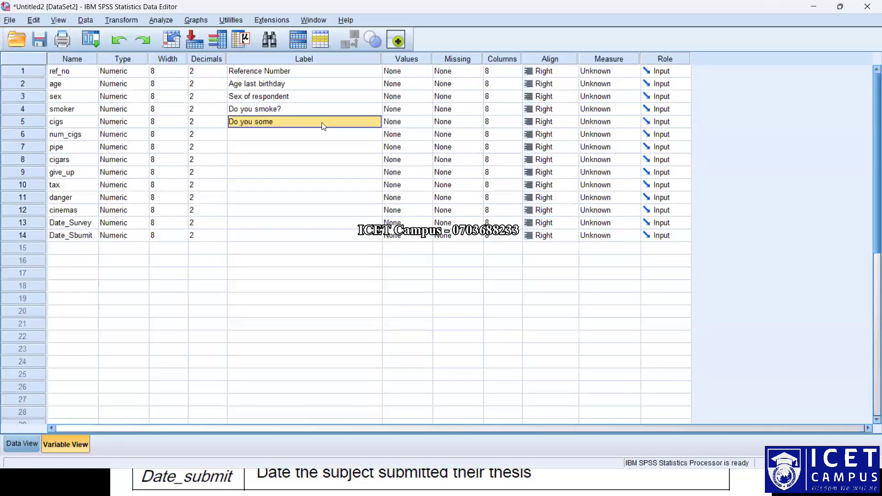
pyautogui.doubleClick(323, 122)
pyautogui.write('ci')
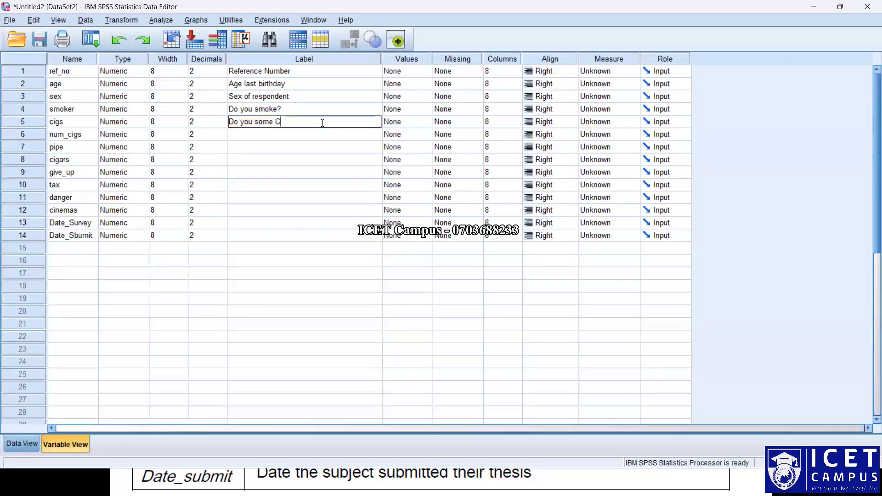
pyautogui.press('BackSpace')
pyautogui.press('BackSpace')
pyautogui.press('BackSpace')
pyautogui.write('ci')
pyautogui.press('BackSpace')
pyautogui.press('BackSpace')
pyautogui.write('cigarettes')
pyautogui.press('Return')
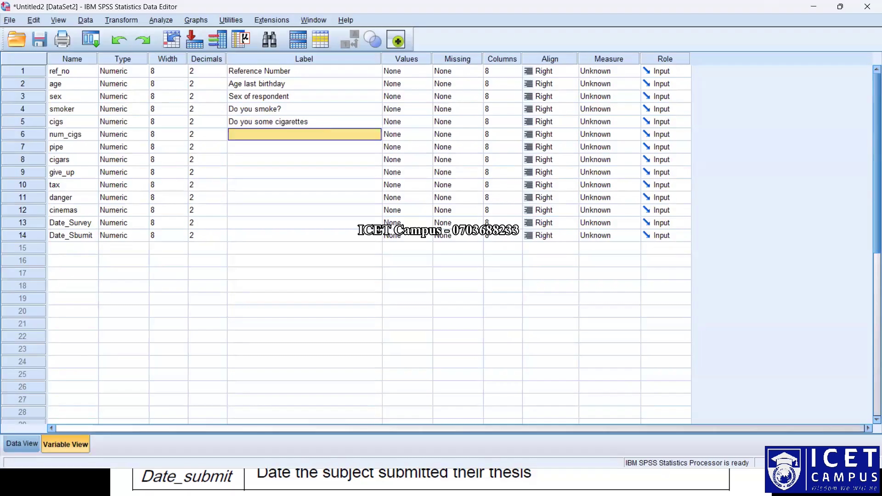
# Step: Add a question mark to the end of the cigs variable's label
pyautogui.press('Up')
pyautogui.press('Up')
pyautogui.press('Up')
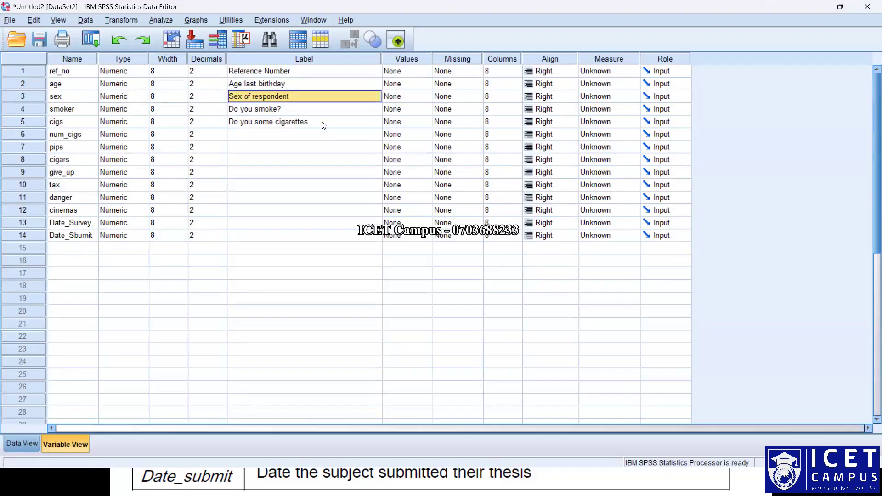
pyautogui.doubleClick(323, 121)
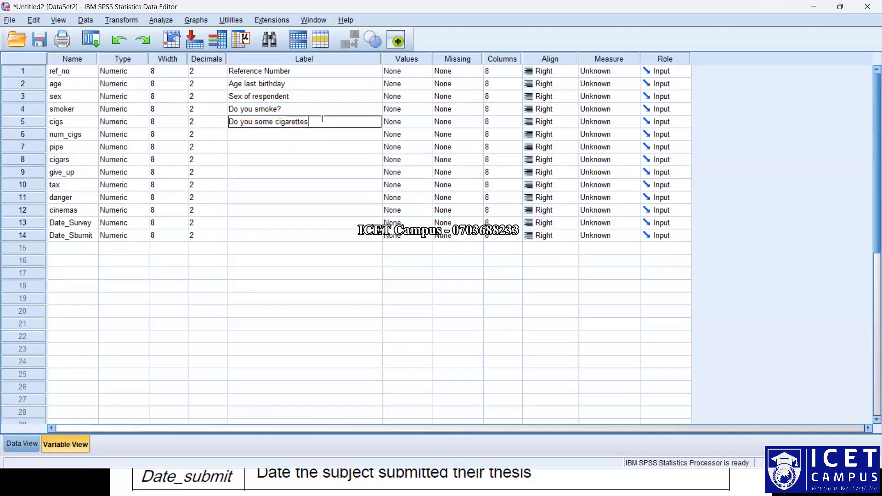
pyautogui.write('?')
pyautogui.press('Return')
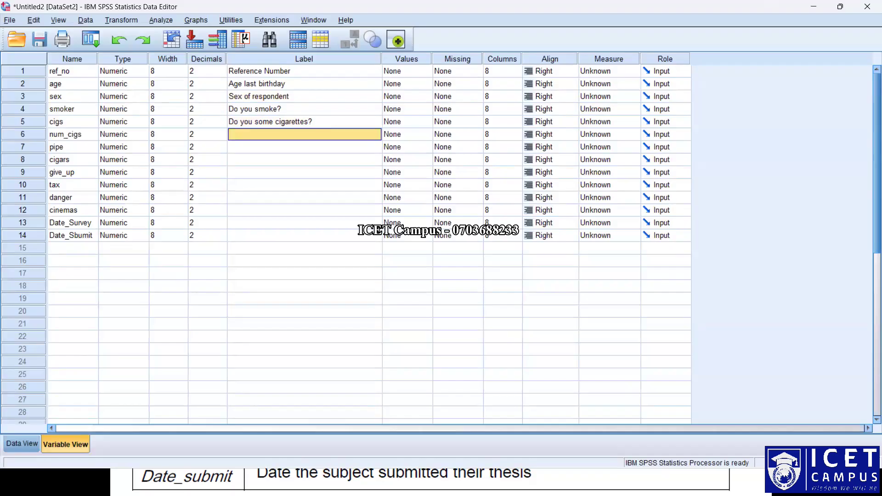
# Step: Enter "Do you smoke a pipe?" as the label in the num_cigs row
pyautogui.write('Do ou')
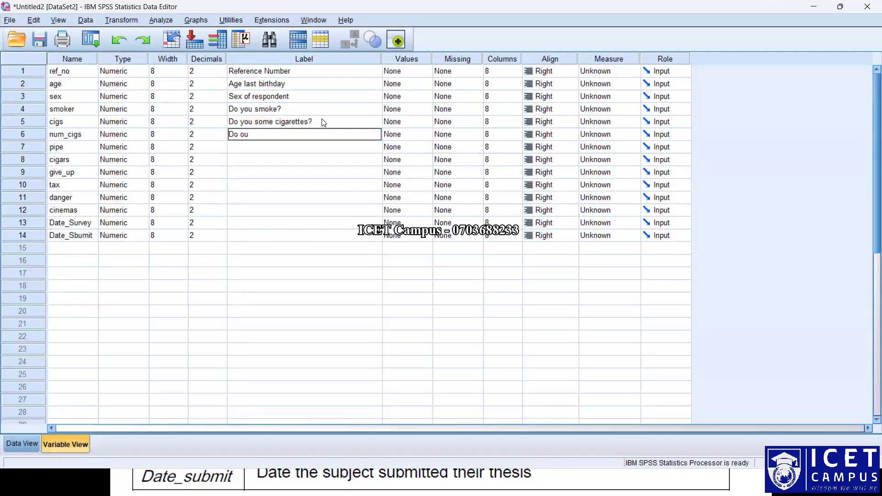
pyautogui.write(' you som')
pyautogui.press('BackSpace')
pyautogui.press('BackSpace')
pyautogui.write('moke a pipe?')
pyautogui.press('Return')
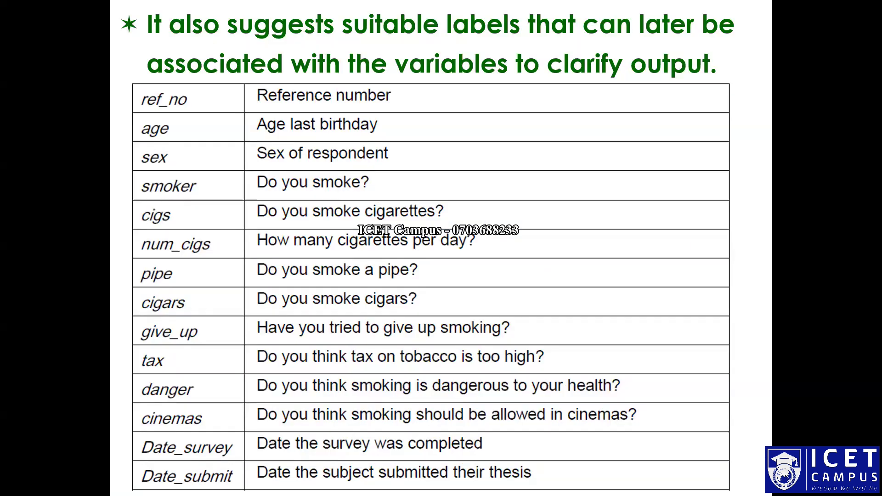
# Step: Enter "Do you smoke cigars?" as the label in the pipe row
pyautogui.write('D')
pyautogui.write('o  you')
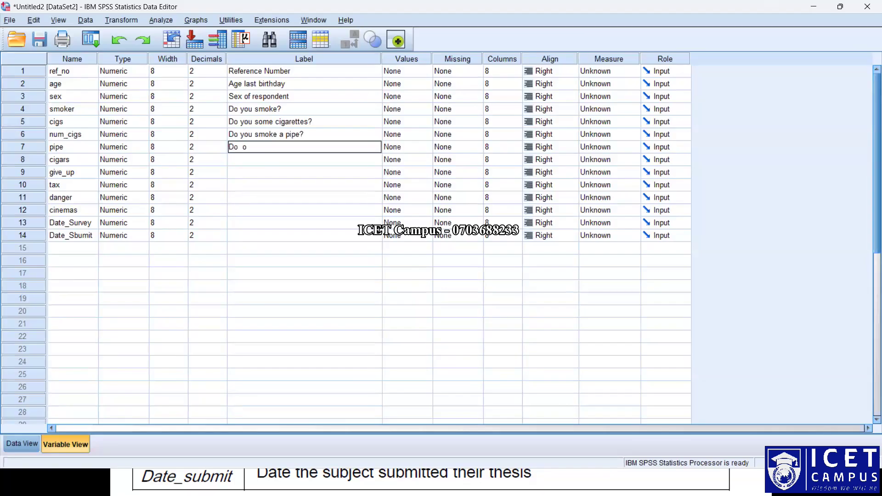
pyautogui.press('BackSpace')
pyautogui.press('BackSpace')
pyautogui.write('you smoke cigars?')
pyautogui.press('Return')
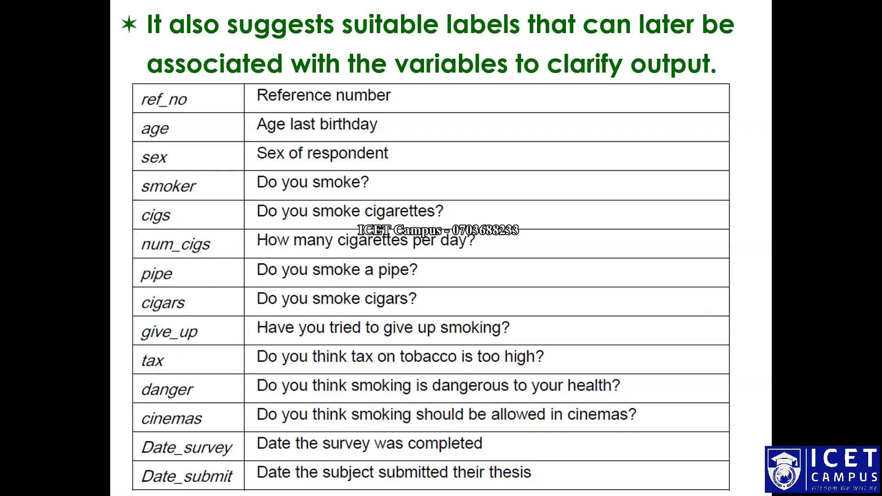
# Step: Enter "Have tried to give up smoking?" as the label in the cigars row
pyautogui.write('Have tried')
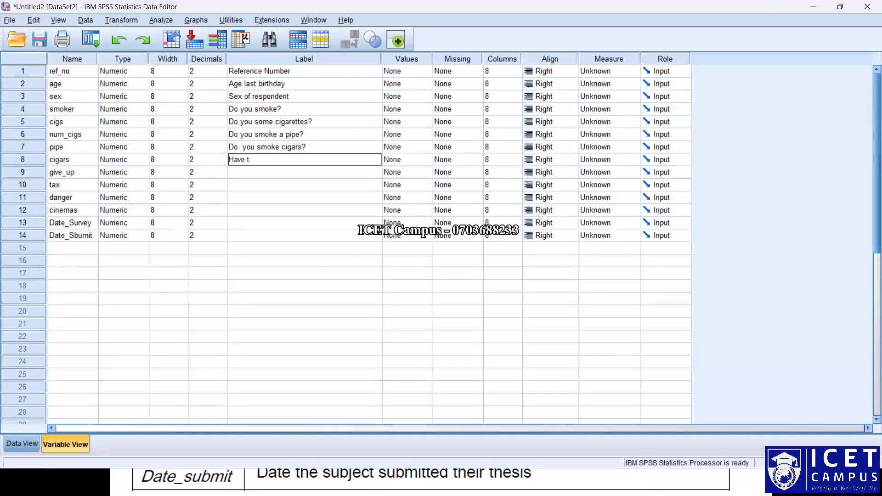
pyautogui.write(' to giveu')
pyautogui.press('BackSpace')
pyautogui.write('up smoking?')
pyautogui.press('Return')
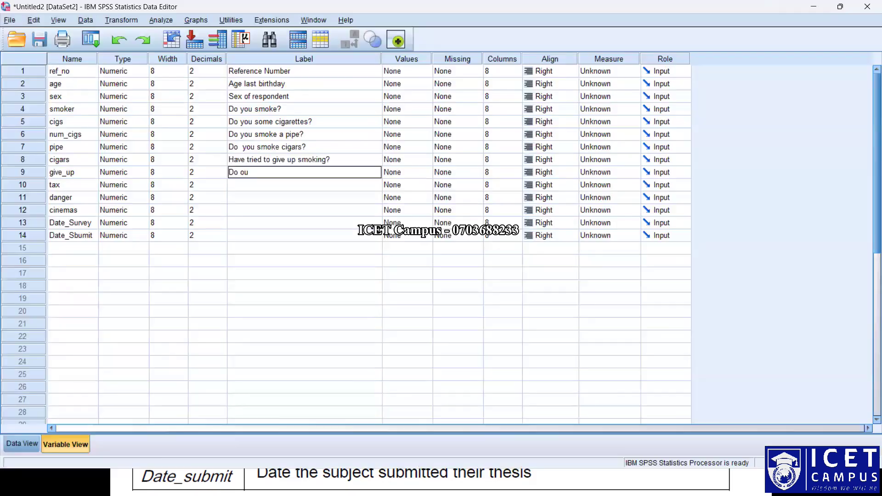
# Step: Enter "Do you think tax on tobacco is too high?" as the label in the give_up row
pyautogui.press('BackSpace')
pyautogui.press('BackSpace')
pyautogui.write('you thi')
pyautogui.write('nk tax on t')
pyautogui.write('obacco is')
pyautogui.write(' too i')
pyautogui.write('igh?')
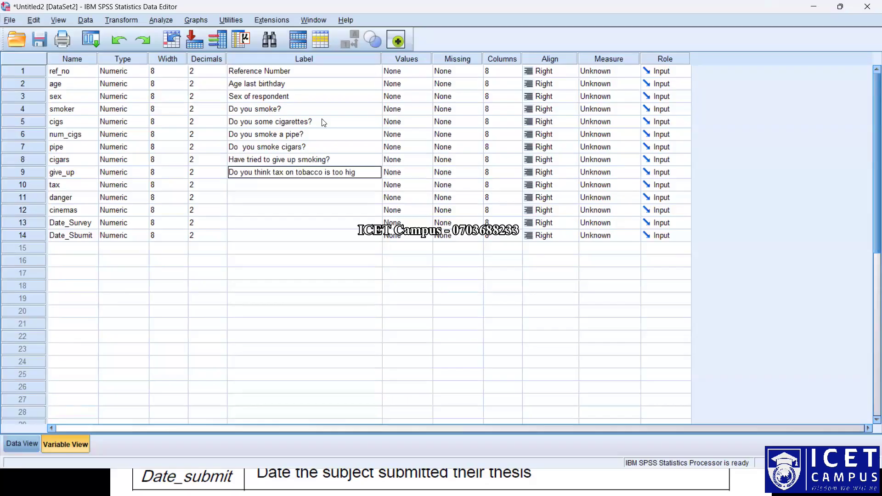
pyautogui.press('Return')
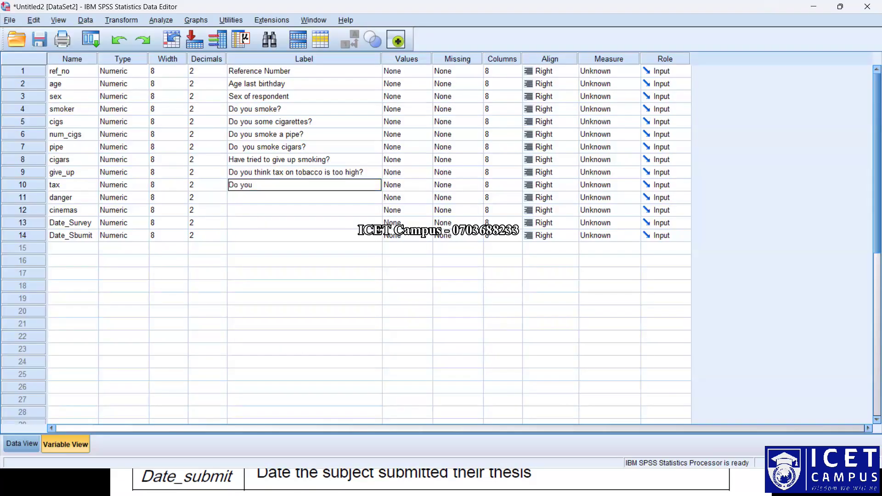
# Step: Label tax as "Do you think smoking is dangerous to your health" and danger as "Do you think smoking should be allowed in cinamas?"
pyautogui.write('think smoking is dangerous to your health')
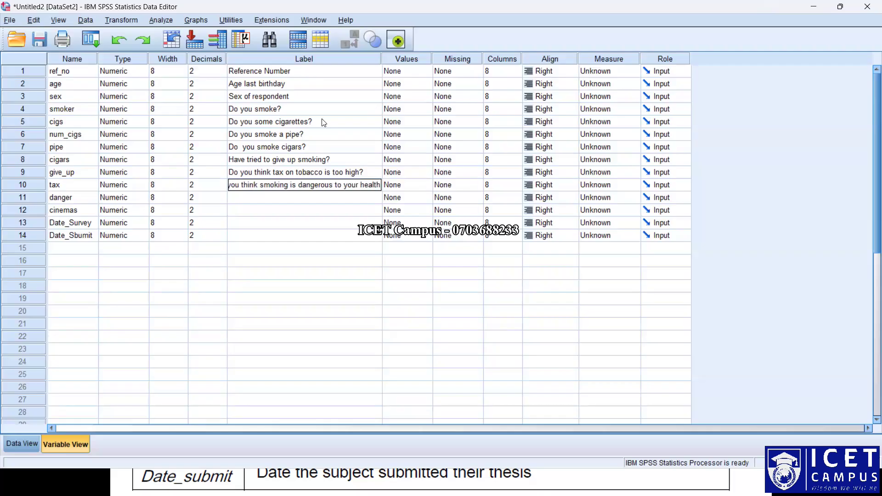
pyautogui.press('Return')
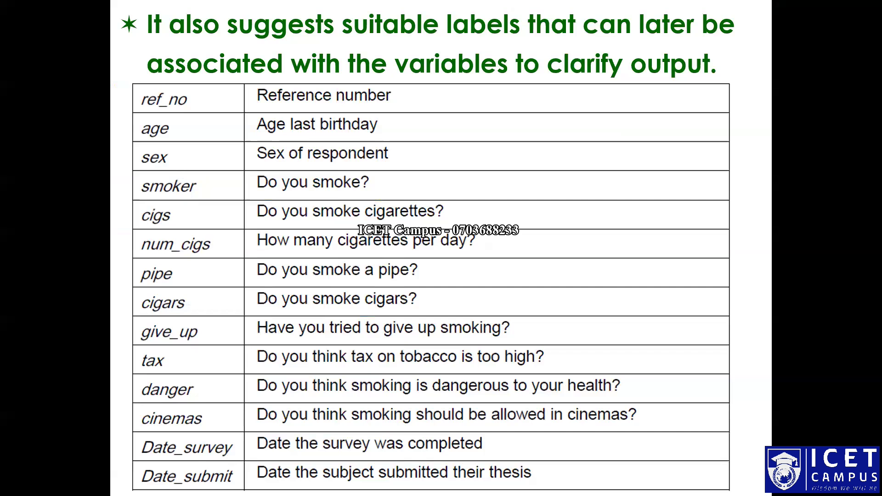
pyautogui.write('o ou')
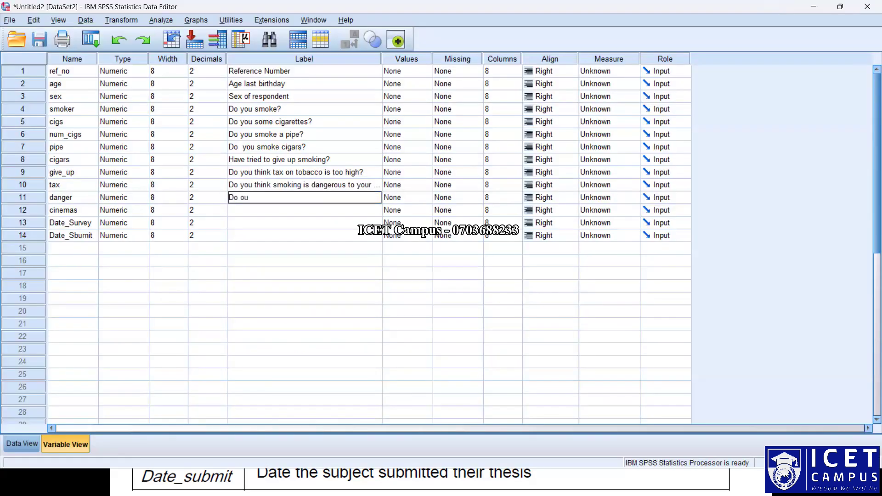
pyautogui.press('BackSpace')
pyautogui.press('BackSpace')
pyautogui.write('you think')
pyautogui.write(' smoking should be allowed in cinamas')
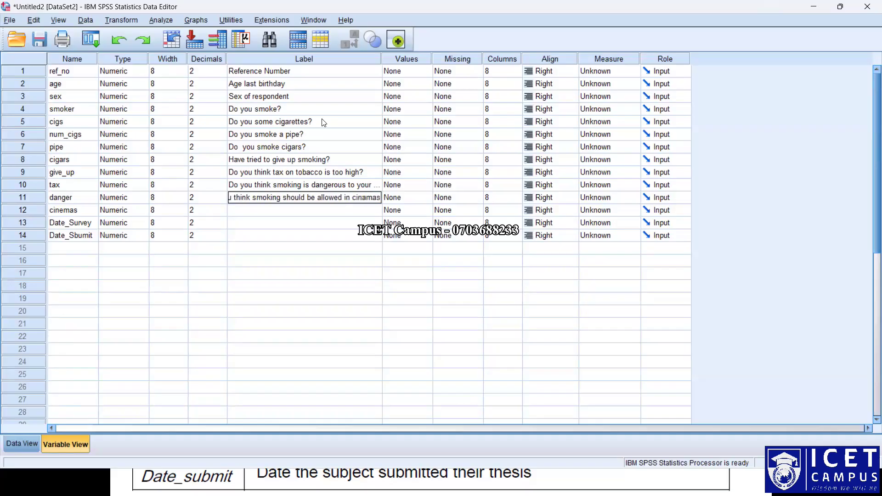
pyautogui.write('?')
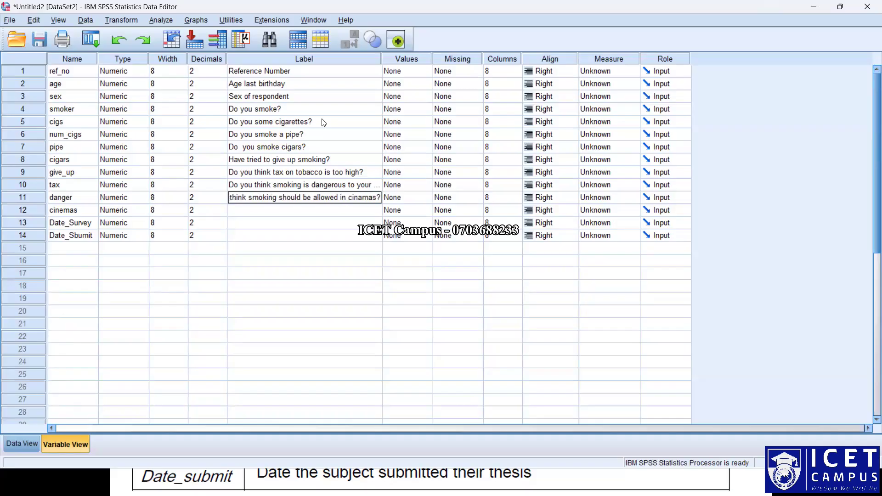
pyautogui.press('Return')
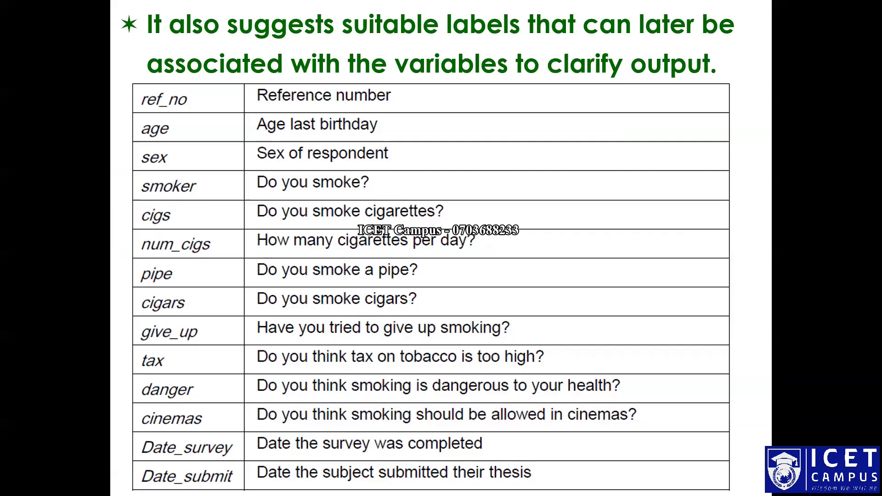
pyautogui.write('ate th')
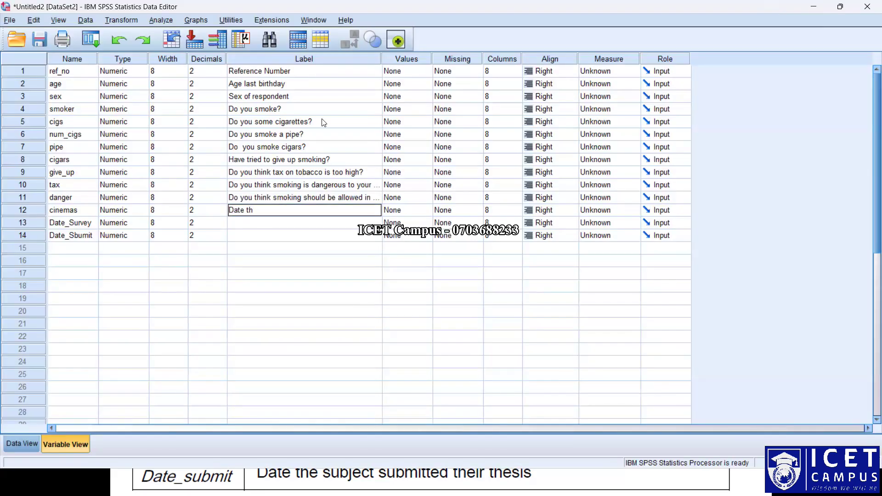
pyautogui.press('BackSpace')
pyautogui.press('BackSpace')
pyautogui.press('BackSpace')
pyautogui.press('BackSpace')
pyautogui.press('BackSpace')
pyautogui.press('BackSpace')
pyautogui.press('BackSpace')
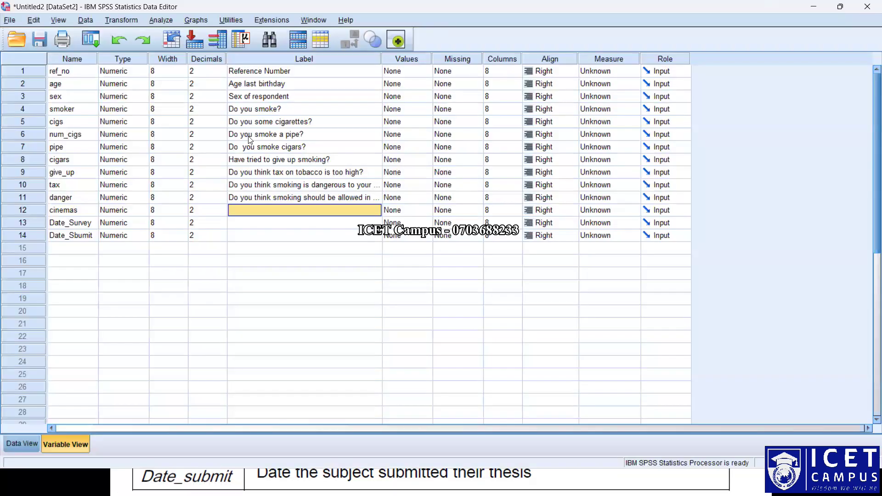
pyautogui.moveTo(257, 134); pyautogui.dragTo(303, 207)
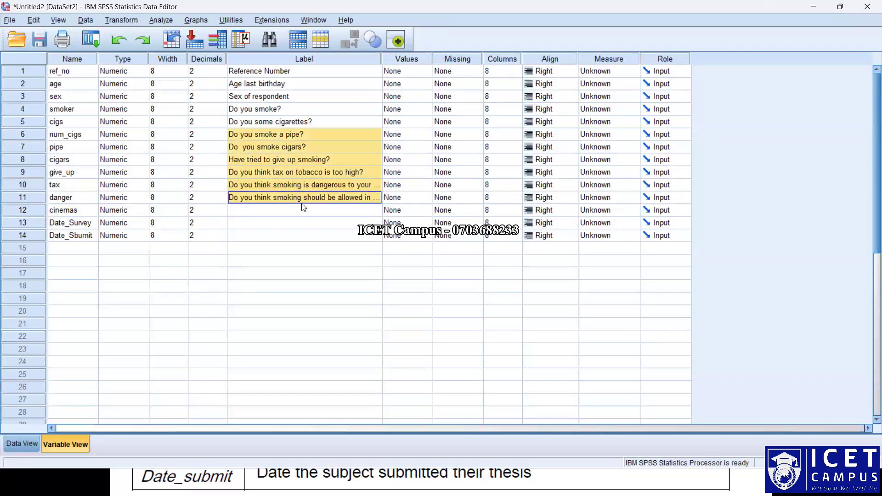
pyautogui.rightClick(279, 138)
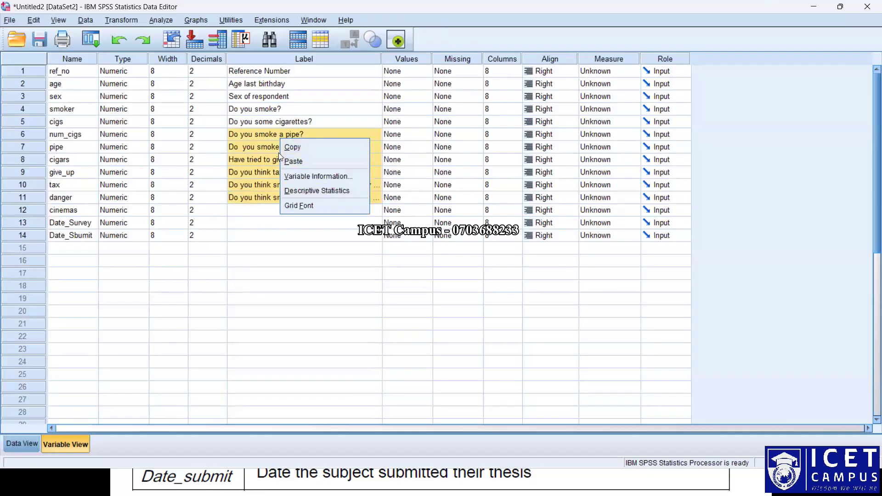
pyautogui.click(282, 147)
pyautogui.click(255, 151)
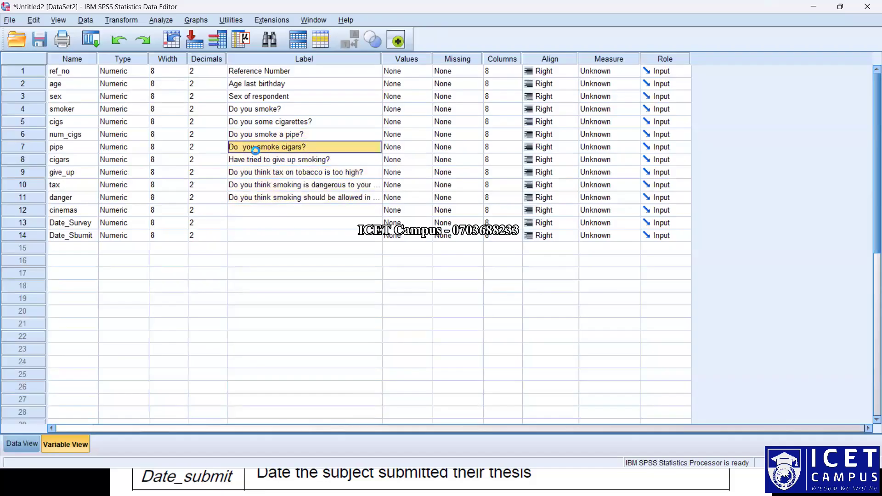
# Step: Copy the "Do you smoke a pipe?" label from the num_cigs row into the pipe row
pyautogui.moveTo(274, 134); pyautogui.dragTo(274, 187)
pyautogui.rightClick(273, 188)
pyautogui.click(281, 196)
pyautogui.click(249, 146)
pyautogui.rightClick(251, 150)
pyautogui.click(264, 172)
# Step: Replace the label in the num_cigs row with "How many cigarettes per day?", following the slide's label list
pyautogui.click(273, 137)
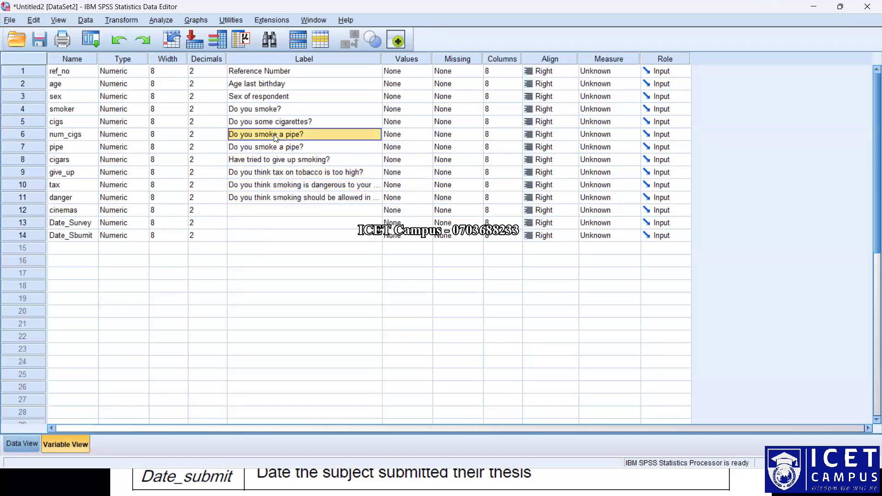
pyautogui.hotkey('alt', 'Tab')
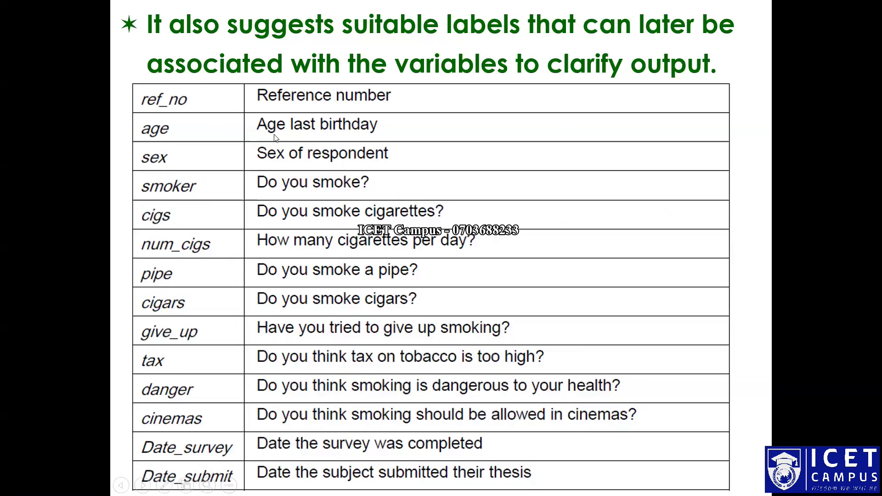
pyautogui.hotkey('alt', 'Tab')
pyautogui.write('How ma')
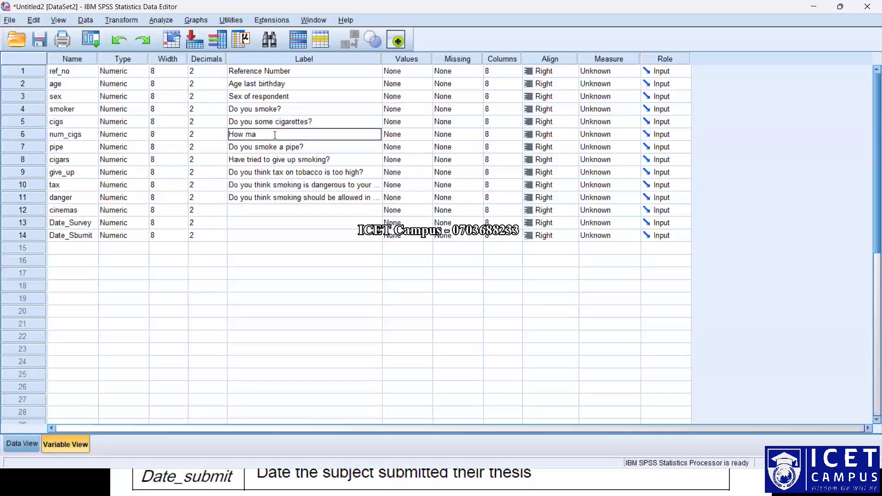
pyautogui.write('ny cigarettes per day?')
pyautogui.press('Return')
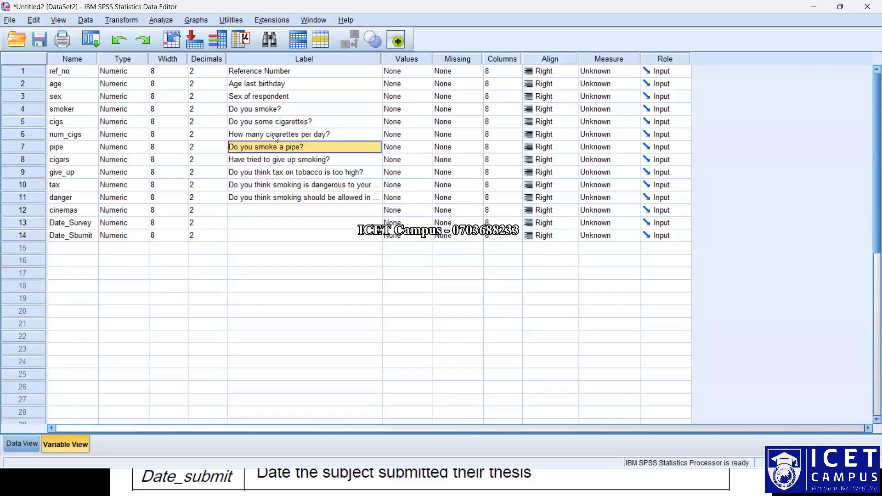
pyautogui.press('Down')
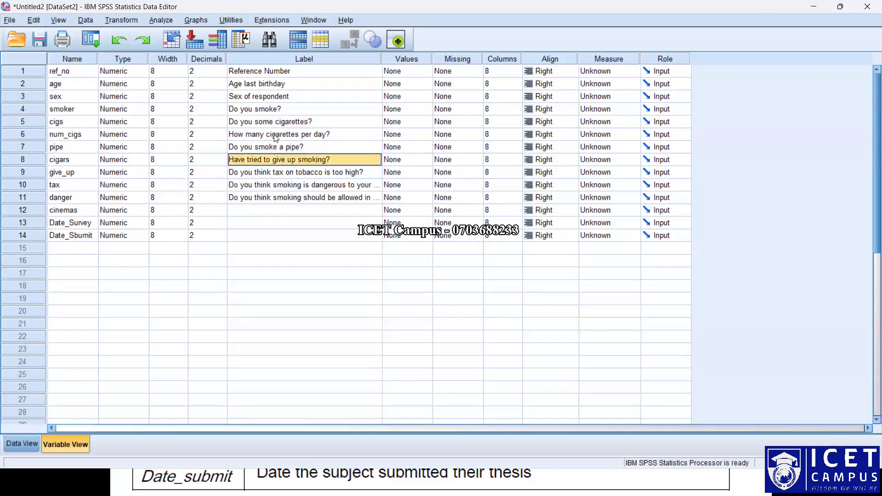
pyautogui.press('Up')
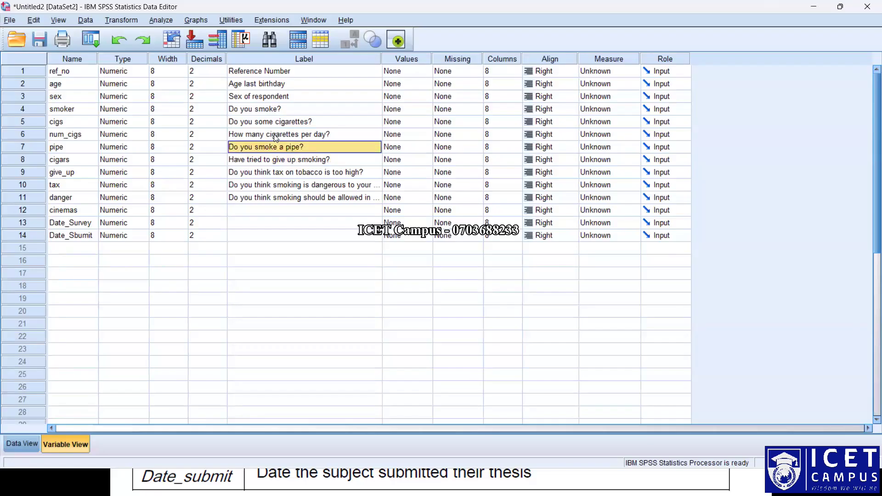
pyautogui.press('Down')
pyautogui.press('Up')
# Step: Try to shift the labels of cigars through danger down one row by copying them to give_up, and undo the paste
pyautogui.moveTo(271, 160); pyautogui.dragTo(276, 194)
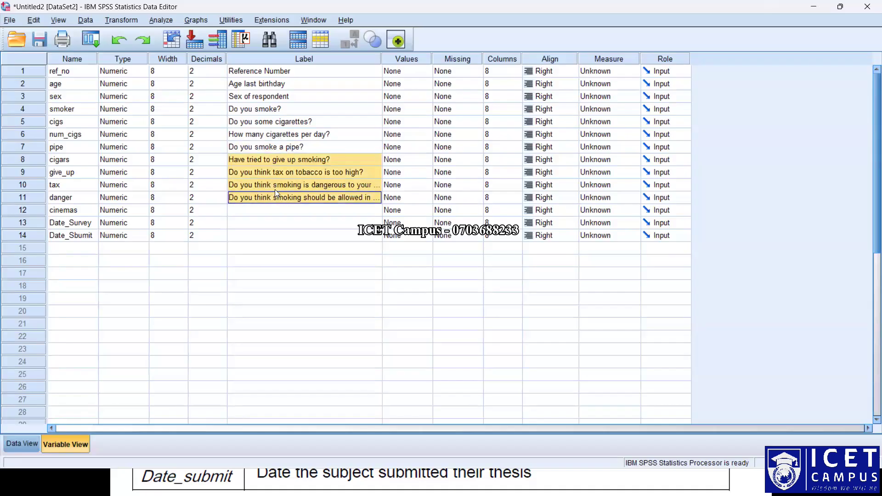
pyautogui.rightClick(275, 189)
pyautogui.click(282, 196)
pyautogui.click(262, 175)
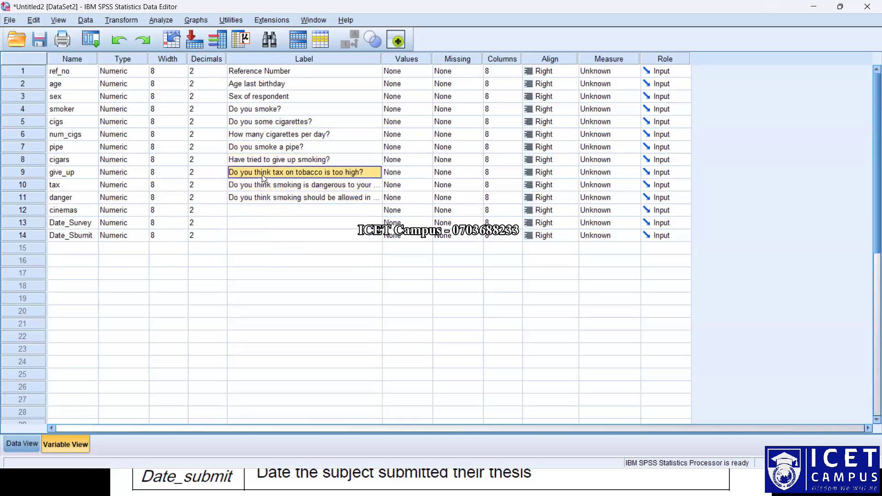
pyautogui.rightClick(262, 174)
pyautogui.click(277, 197)
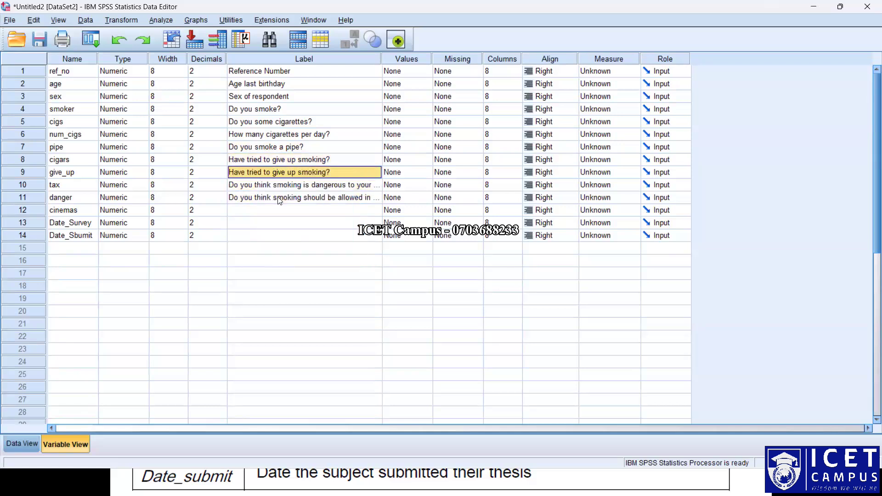
pyautogui.hotkey('ctrl', 'z')
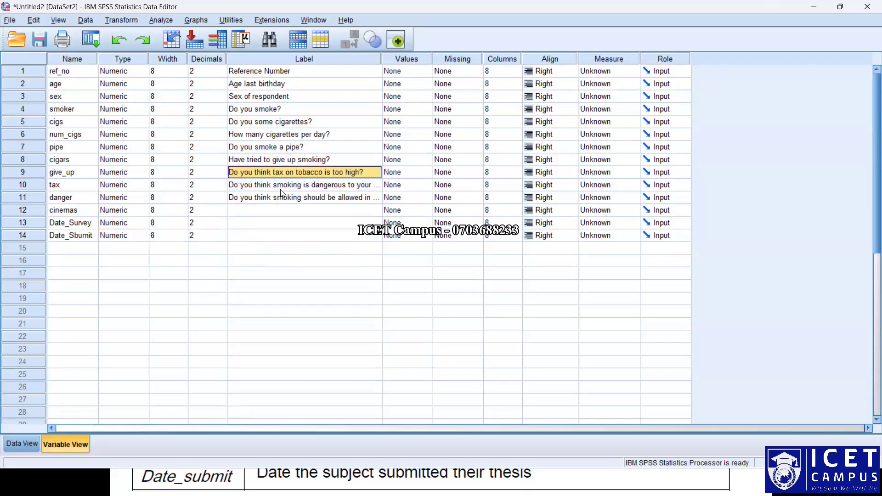
pyautogui.click(283, 149)
pyautogui.click(283, 162)
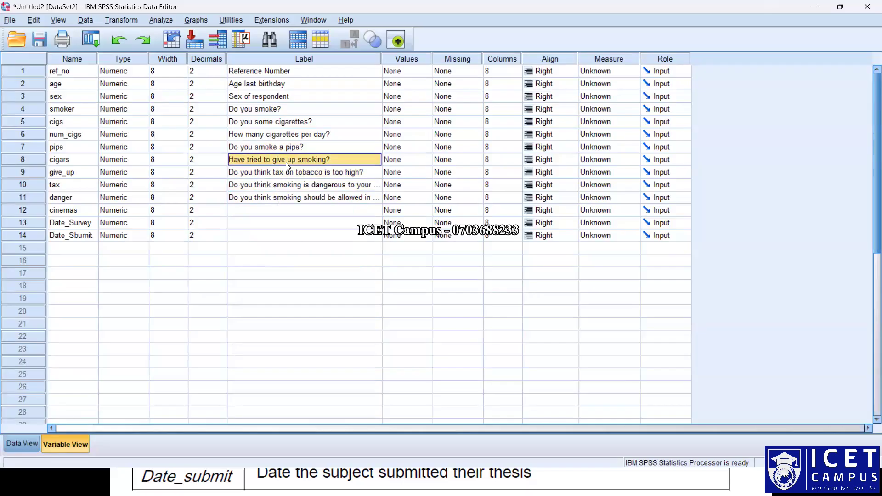
# Step: Copy the label about smoking being allowed in cinemas from the danger row into the empty cinemas label cell
pyautogui.click(280, 197)
pyautogui.rightClick(280, 195)
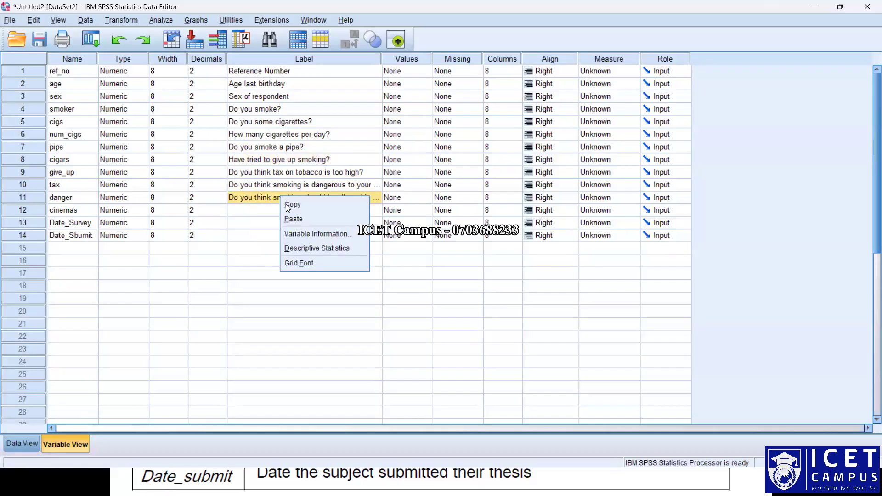
pyautogui.click(291, 208)
pyautogui.click(252, 212)
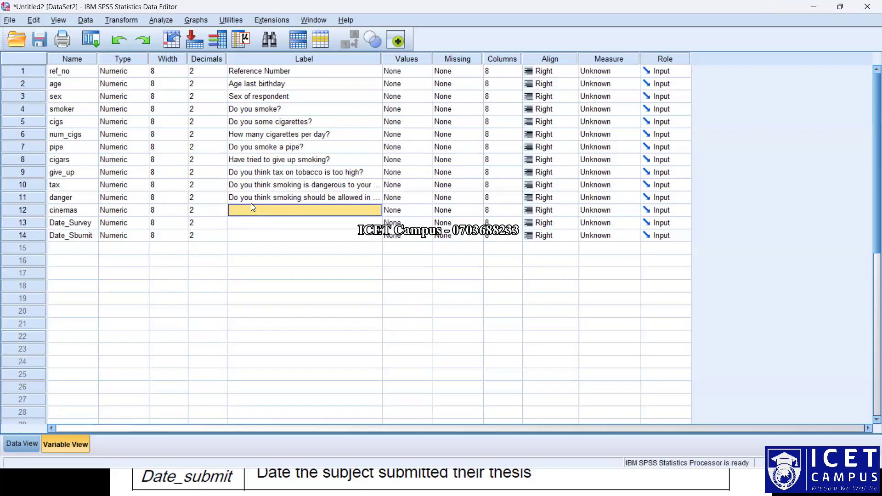
pyautogui.rightClick(249, 205)
pyautogui.click(262, 227)
# Step: Copy the "Do you think smoking is dangerous to your health" label from the tax row into the danger row
pyautogui.click(257, 187)
pyautogui.rightClick(257, 187)
pyautogui.click(266, 197)
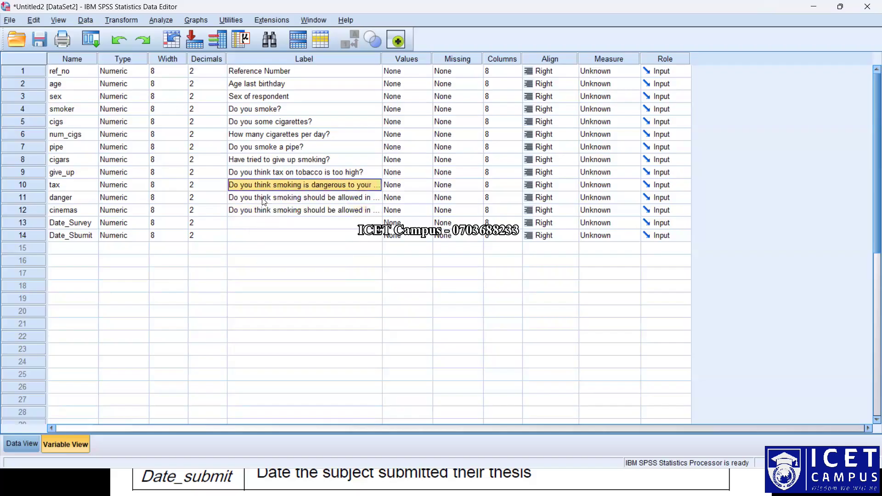
pyautogui.click(264, 201)
pyautogui.rightClick(263, 202)
pyautogui.click(272, 225)
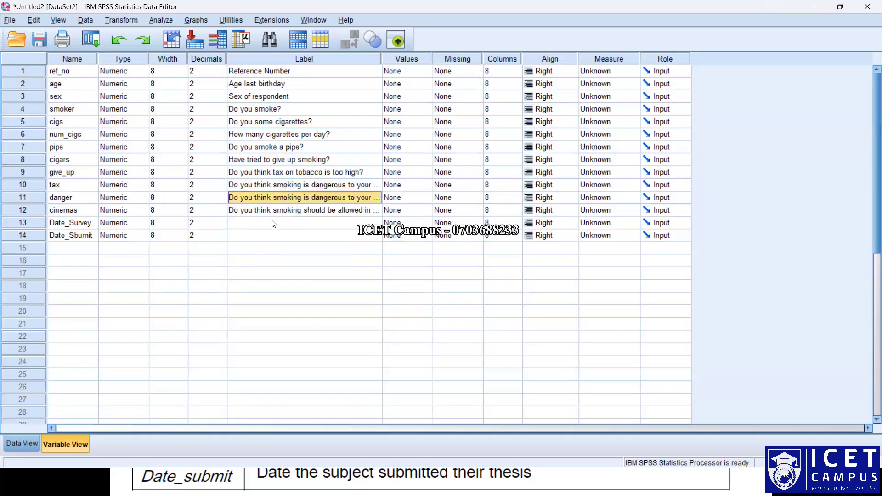
# Step: Copy the "Do you think tax on tobacco is too high?" label from the give_up row into the tax row
pyautogui.click(264, 176)
pyautogui.rightClick(265, 176)
pyautogui.click(274, 188)
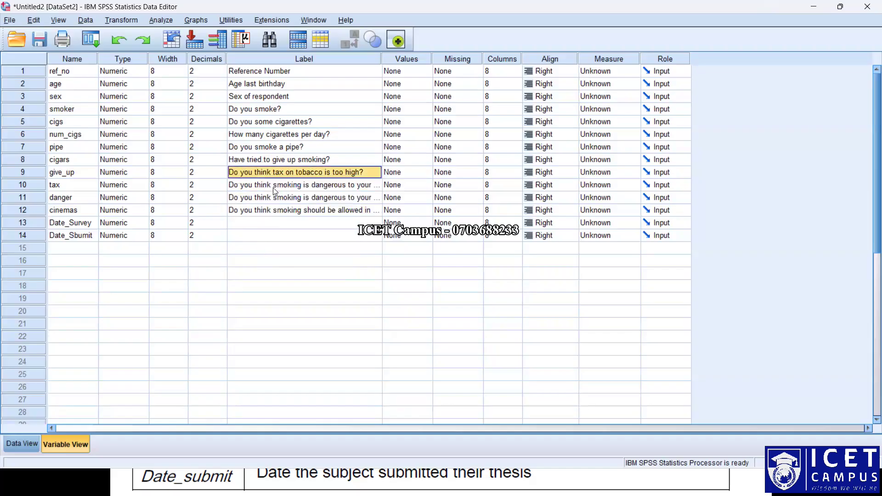
pyautogui.click(274, 186)
pyautogui.rightClick(274, 186)
pyautogui.click(278, 211)
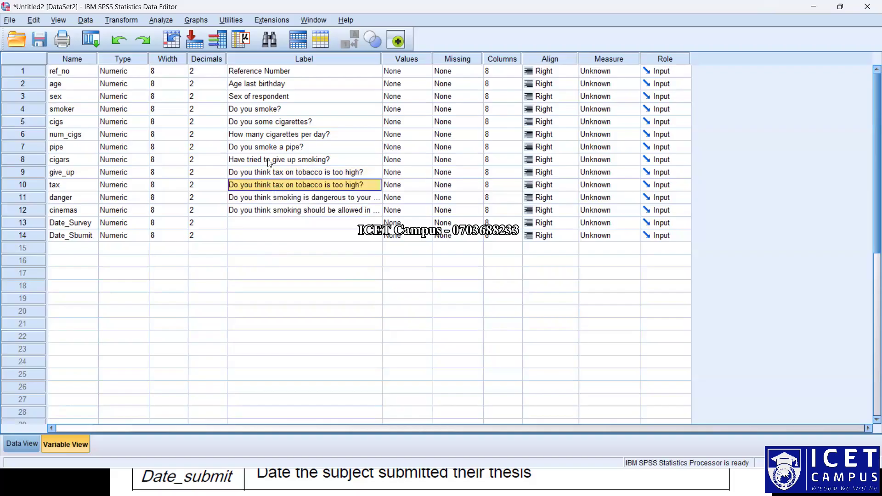
# Step: Copy the "Have tried to give up smoking?" label from the cigars row into the give_up row
pyautogui.click(268, 160)
pyautogui.rightClick(269, 159)
pyautogui.click(271, 169)
pyautogui.click(267, 172)
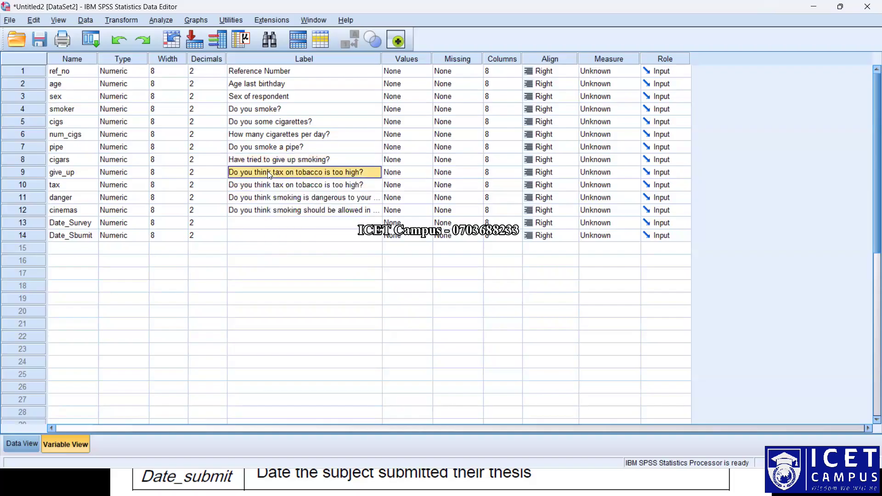
pyautogui.rightClick(267, 171)
pyautogui.click(284, 197)
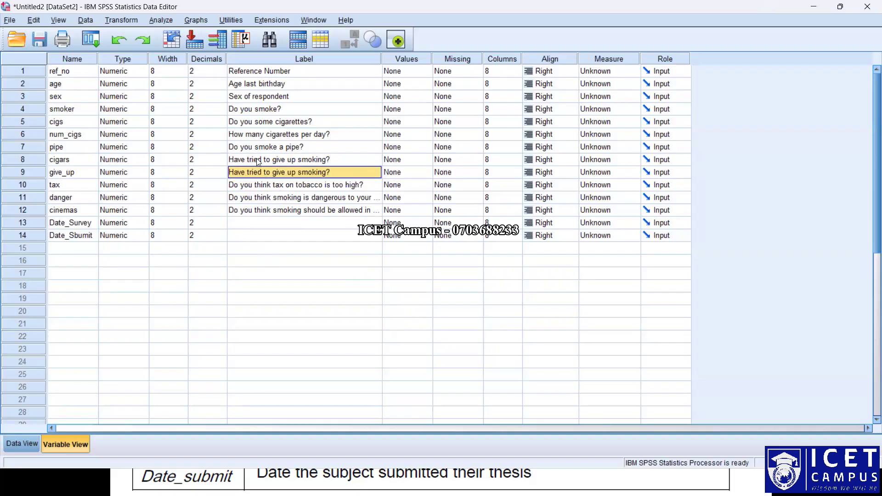
# Step: Replace the label in the cigars row with "Do you smoke cigars?"
pyautogui.click(256, 159)
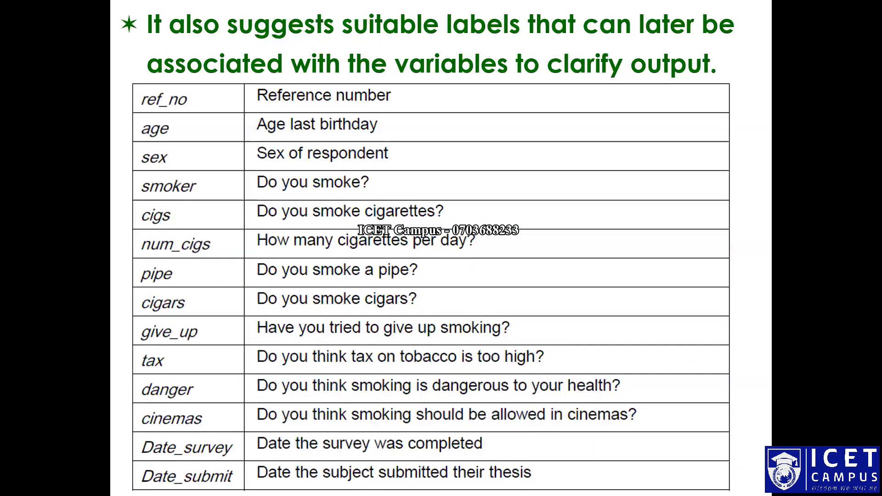
pyautogui.write('Do ou')
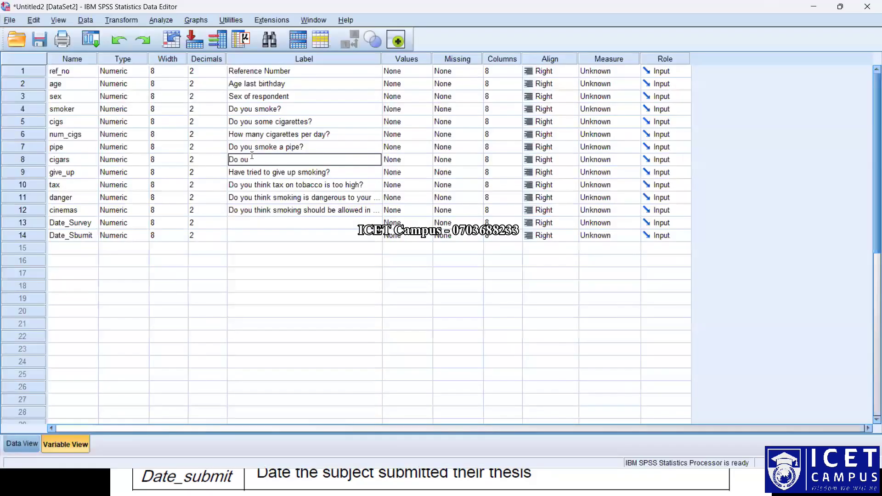
pyautogui.press('BackSpace')
pyautogui.press('BackSpace')
pyautogui.write('you smoke cigars?')
pyautogui.press('Return')
# Step: Enter "Date the survey was completed" as the label in the Date_Survey row
pyautogui.press('Down')
pyautogui.press('Down')
pyautogui.press('Down')
pyautogui.press('Down')
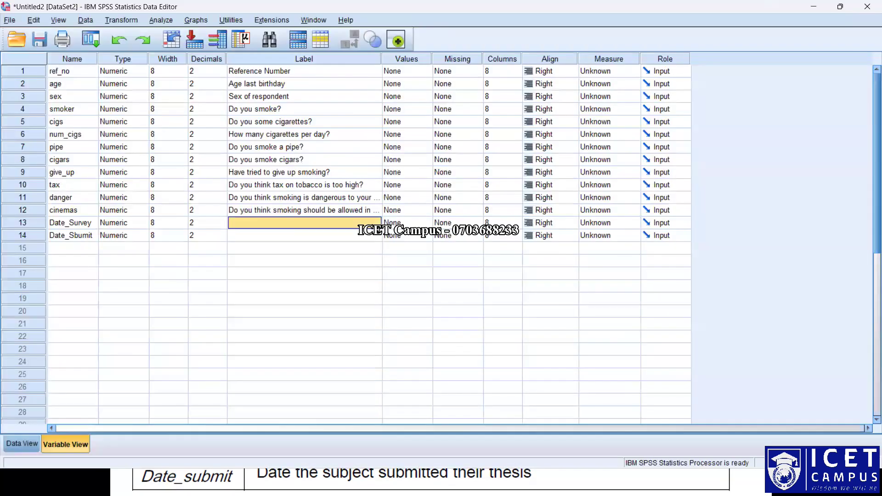
pyautogui.write('Dat')
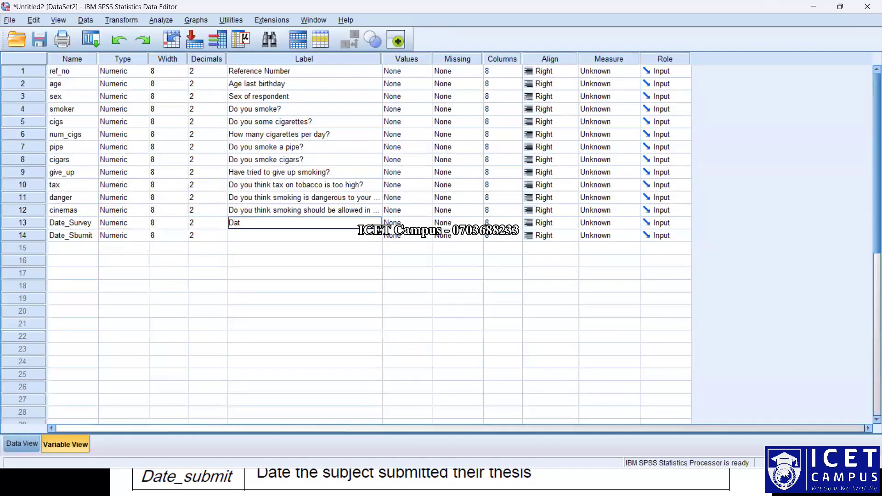
pyautogui.write('e the survey was completed')
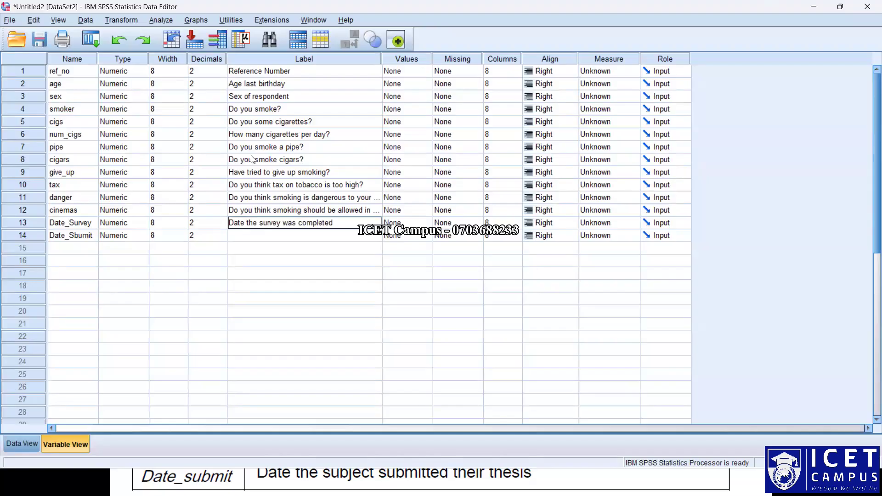
pyautogui.press('Return')
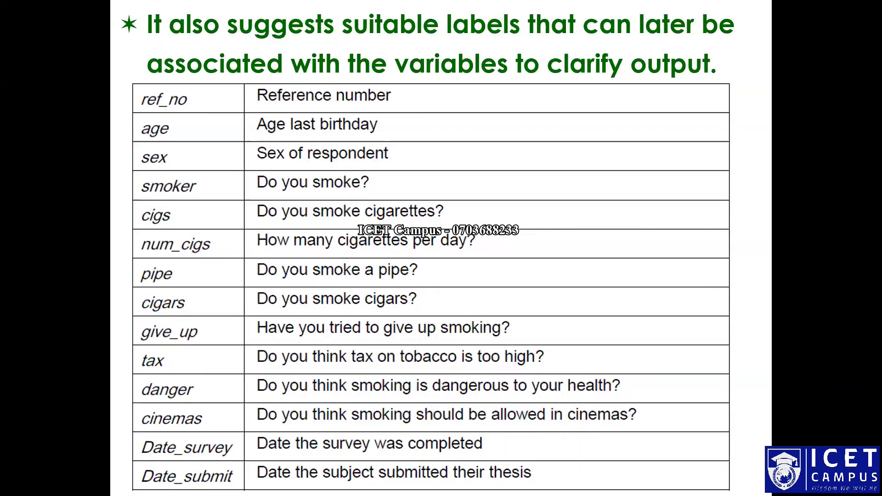
# Step: Enter "Date the subject submitted their thesis" as the label in the Date_Sbumit row
pyautogui.write('Date th')
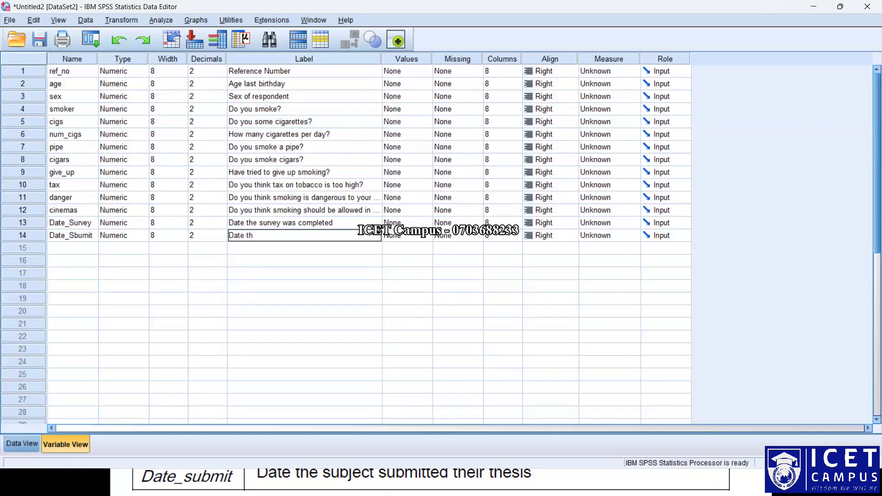
pyautogui.write('e subject submitted their this')
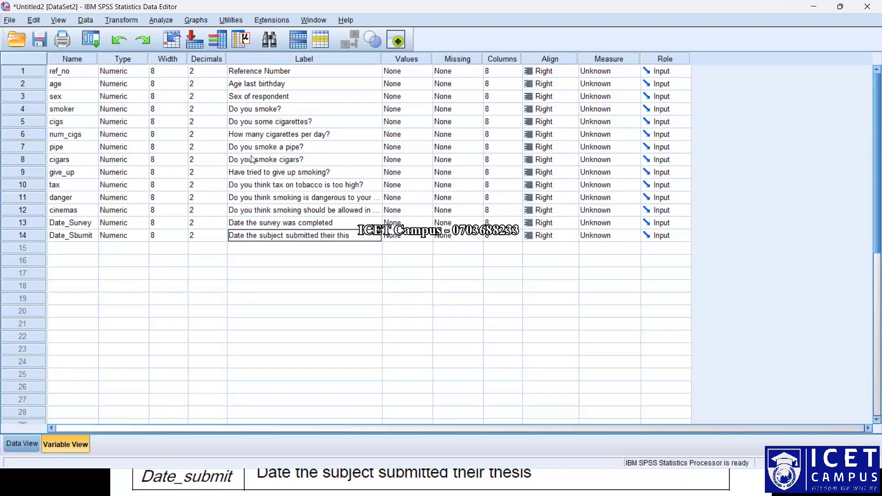
pyautogui.press('BackSpace')
pyautogui.write('sis')
pyautogui.press('Return')
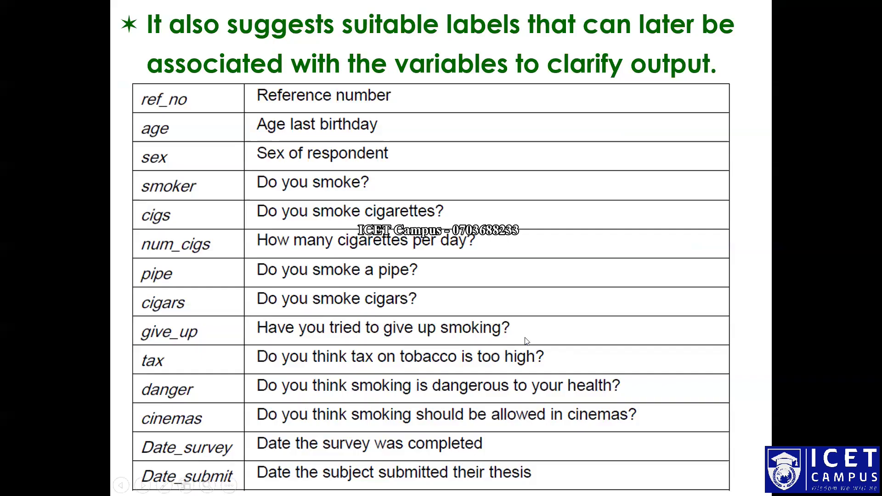
pyautogui.click(496, 327)
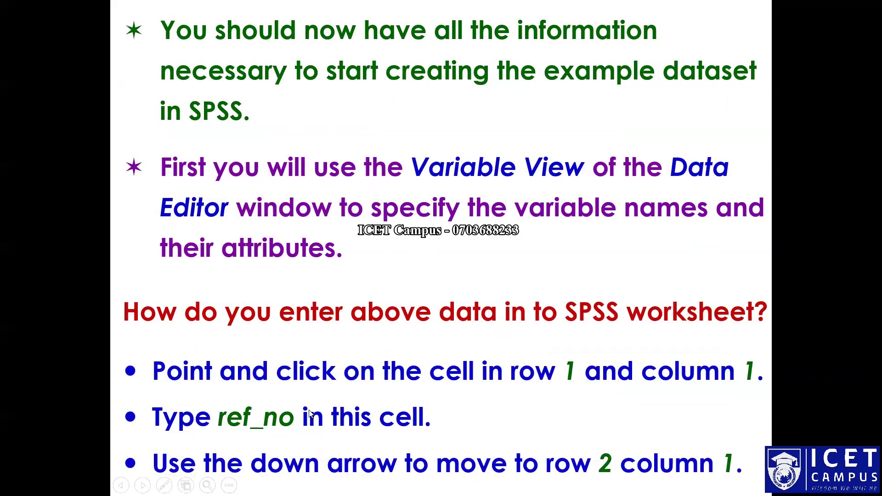
pyautogui.click(467, 418)
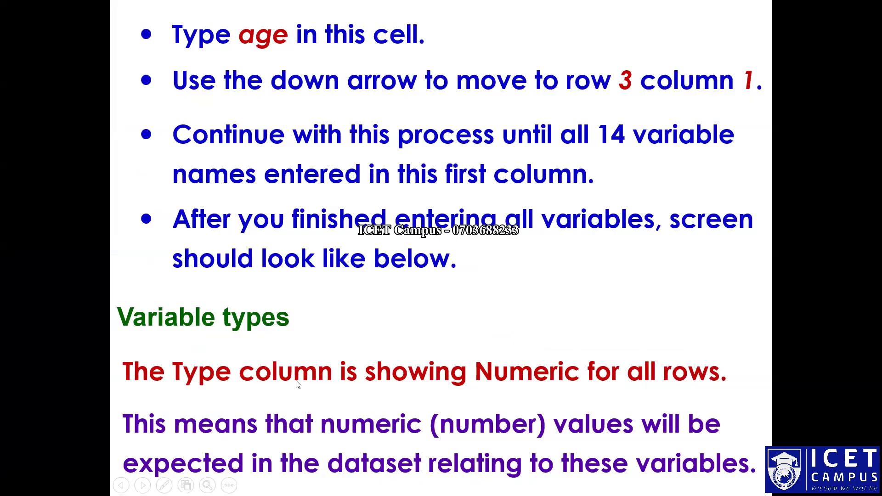
# Step: Consult the slides on variable types and the sample data table, and set the sex variable's type to String
pyautogui.hotkey('alt', 'Tab')
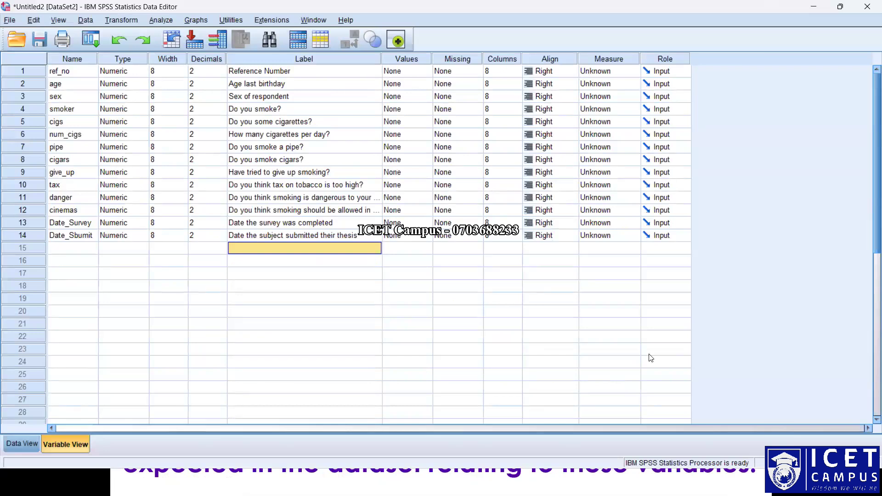
pyautogui.hotkey('alt', 'Tab')
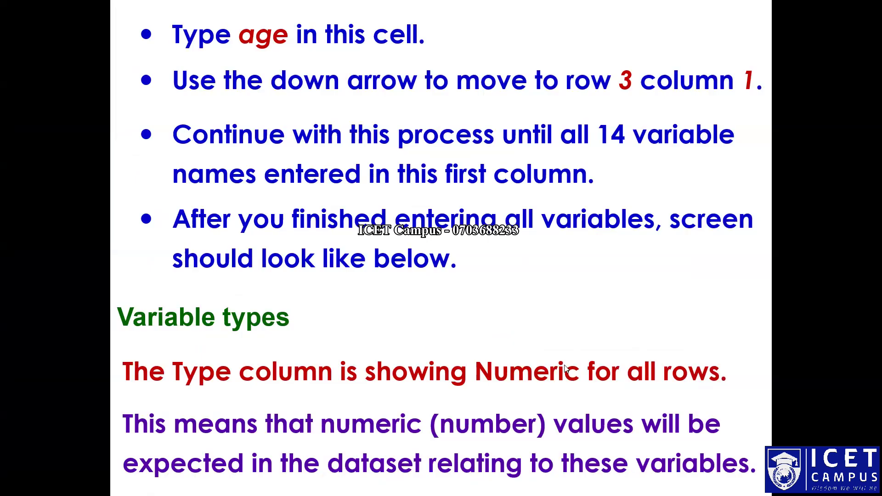
pyautogui.click(496, 365)
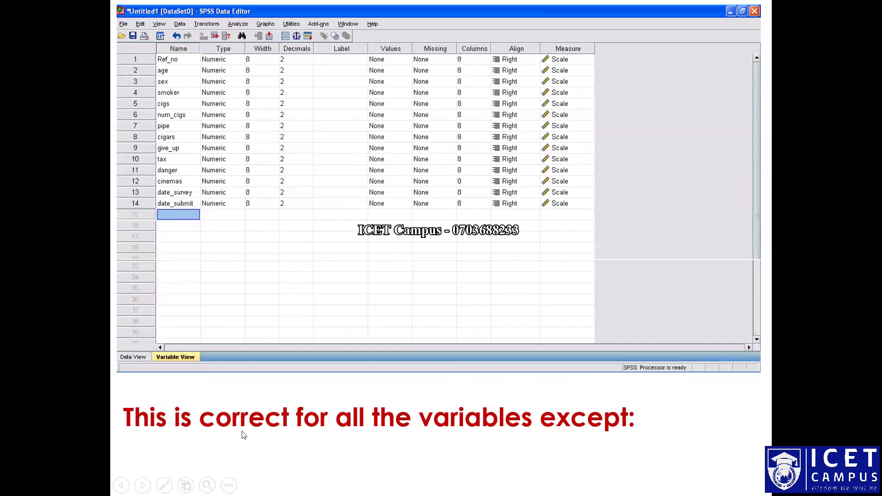
pyautogui.click(463, 416)
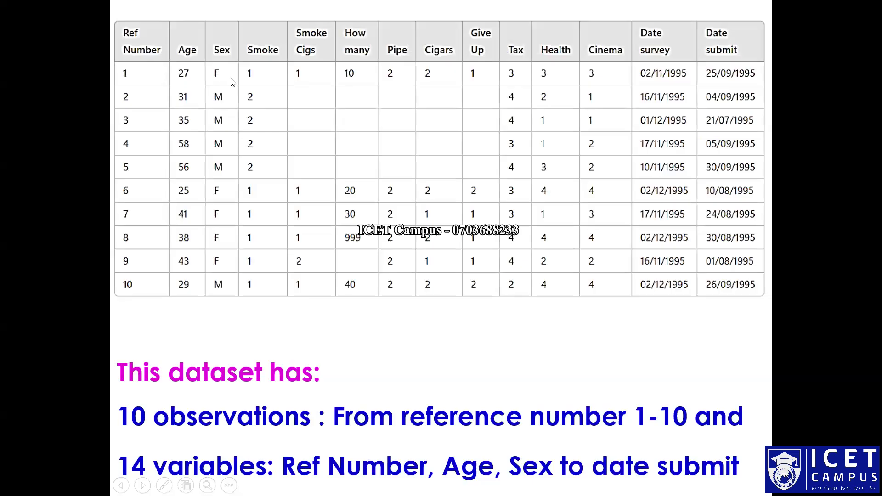
pyautogui.hotkey('alt', 'Tab')
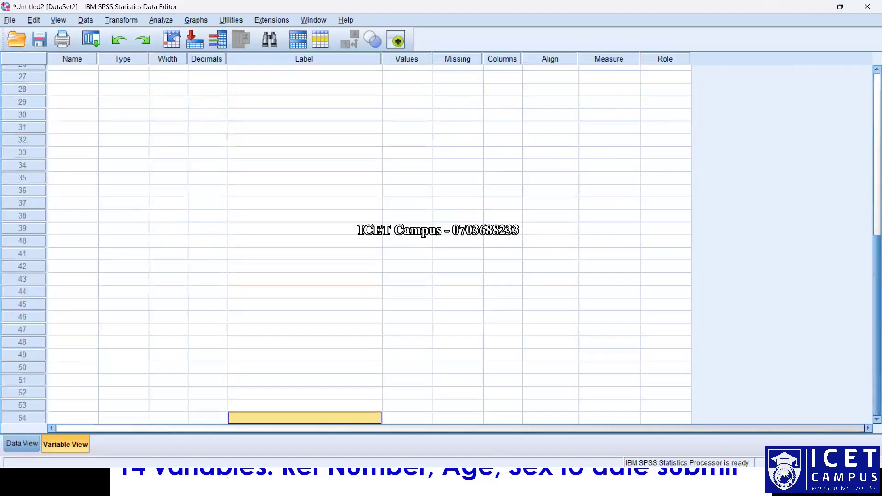
pyautogui.scroll(8, 168, 222)
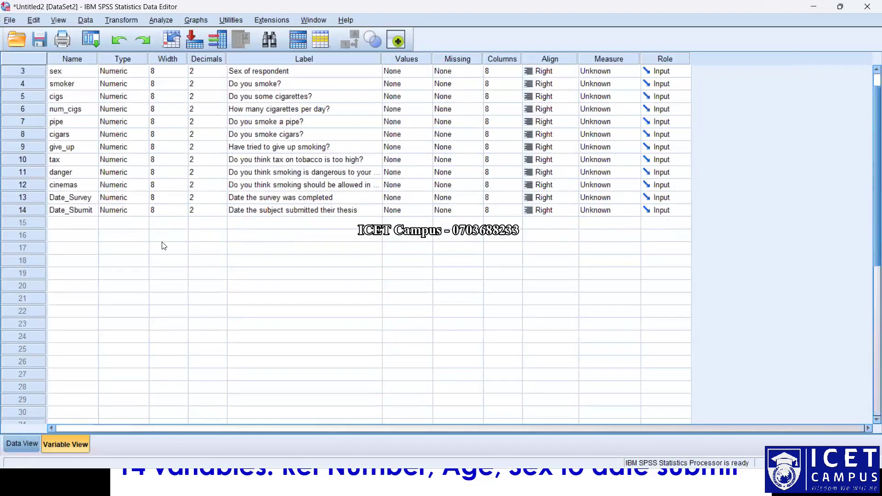
pyautogui.scroll(1, 210, 233)
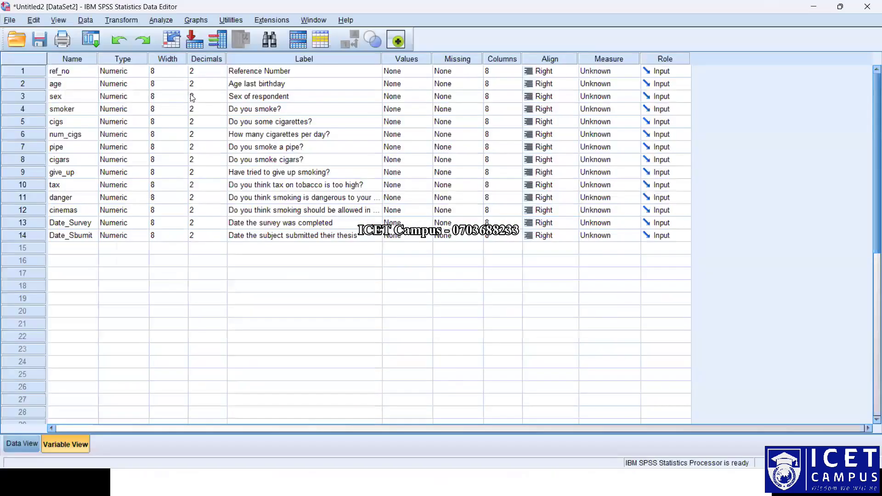
pyautogui.click(139, 99)
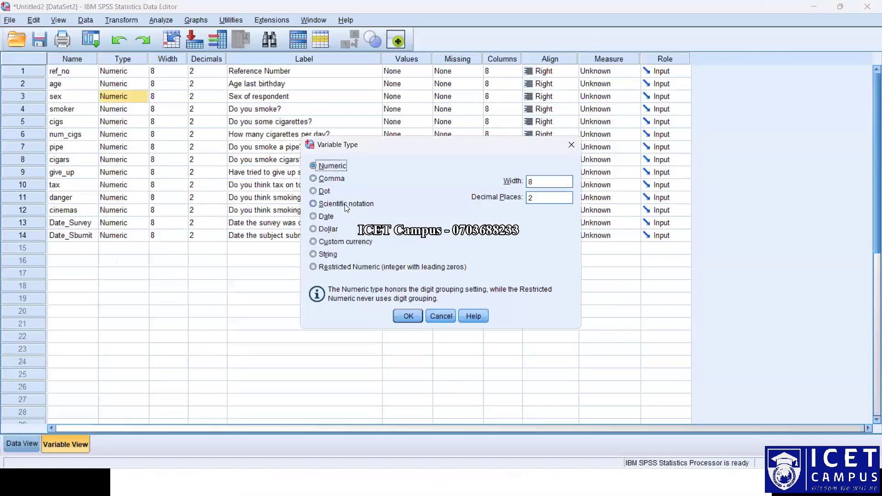
pyautogui.click(336, 252)
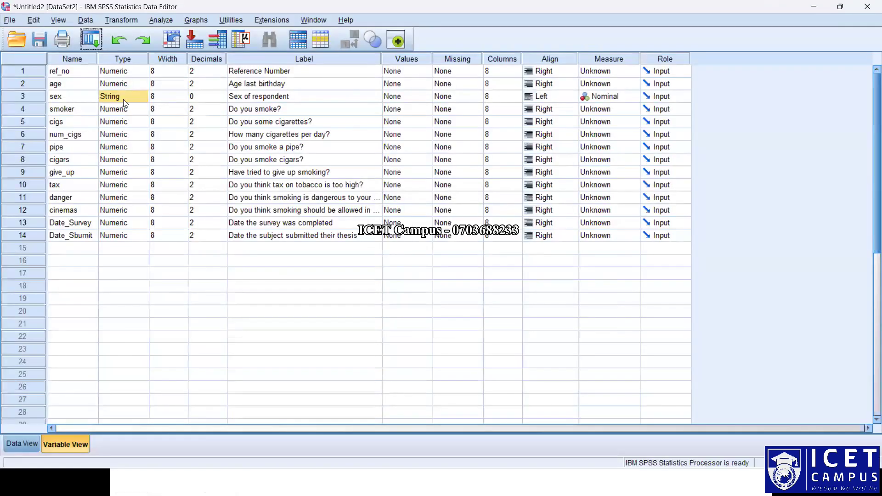
# Step: Define value labels for the sex variable: M as "Male" and F as "Female"
pyautogui.click(400, 97)
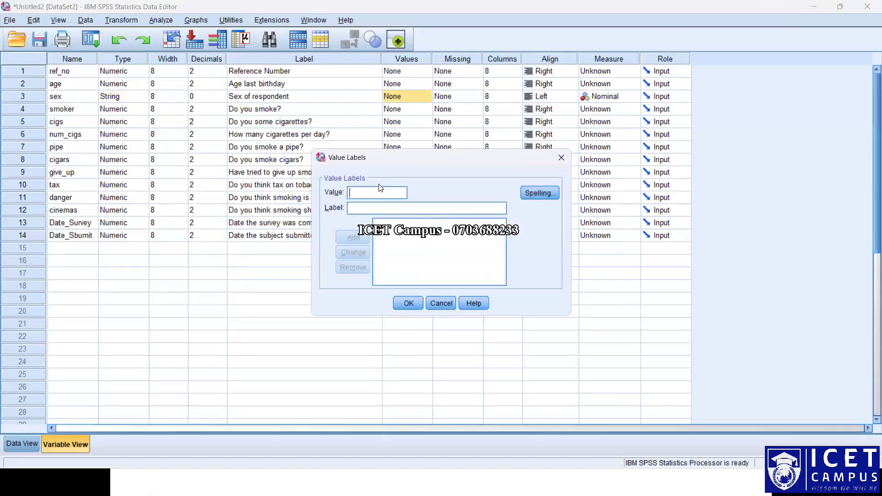
pyautogui.write('M = "Male')
pyautogui.hotkey('alt', 'a')
pyautogui.write('F')
pyautogui.press('Tab')
pyautogui.write('Female')
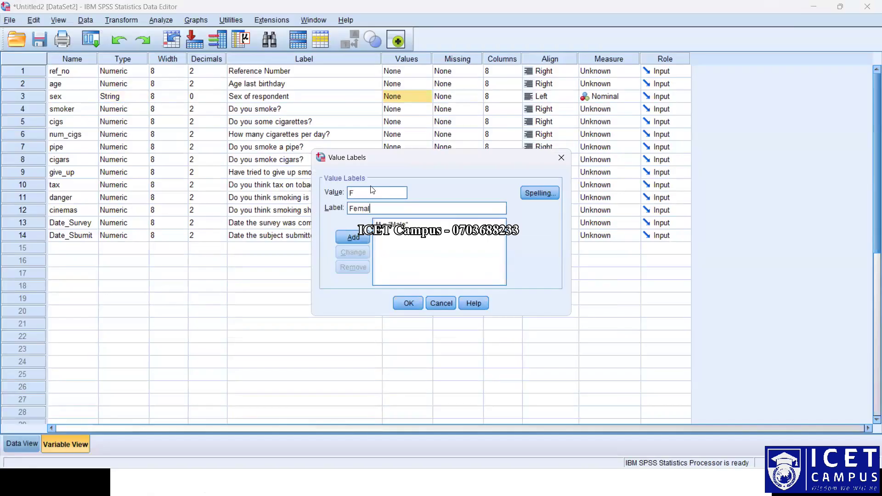
pyautogui.hotkey('alt', 'a')
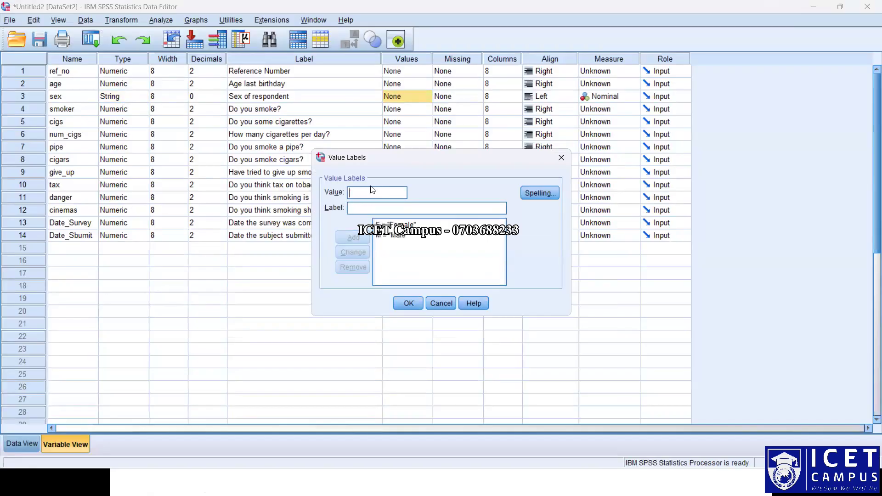
pyautogui.click(400, 303)
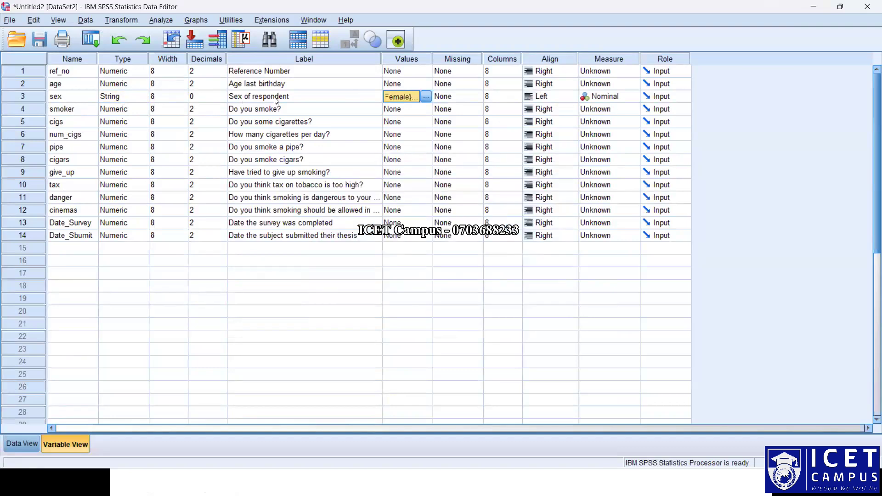
# Step: Review the value labels defined for the sex variable without changing them
pyautogui.doubleClick(427, 123)
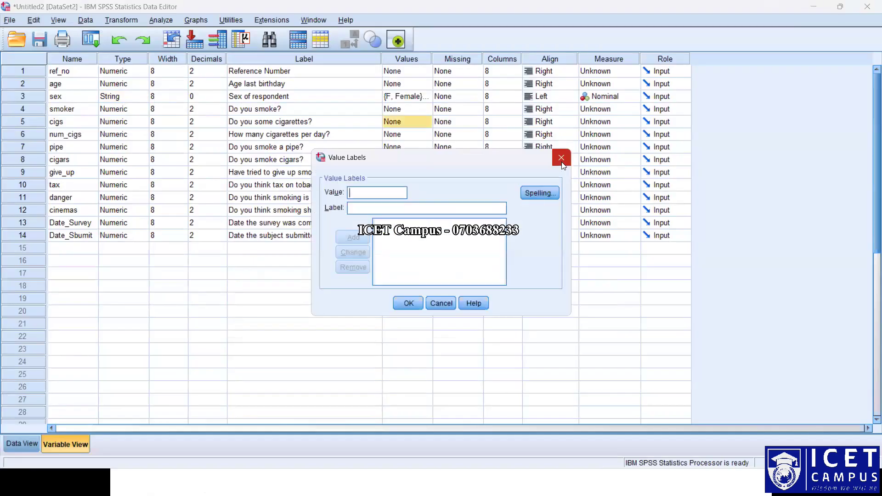
pyautogui.click(562, 159)
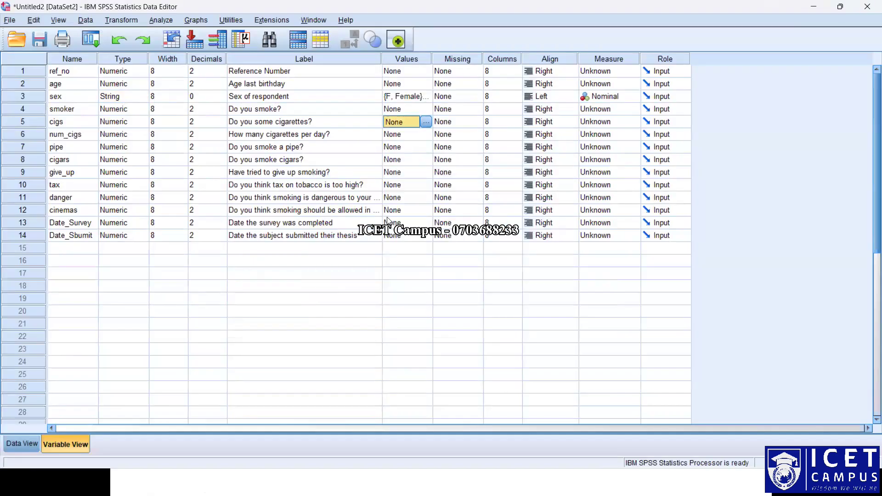
pyautogui.doubleClick(404, 96)
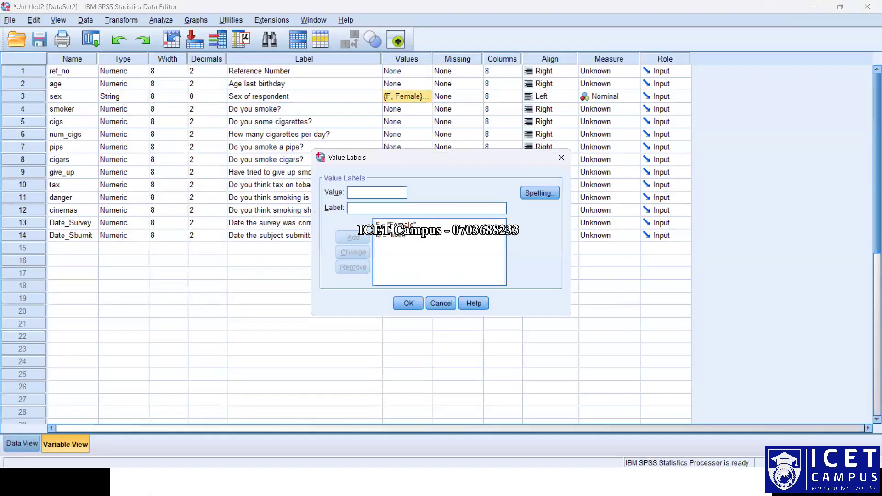
pyautogui.click(451, 301)
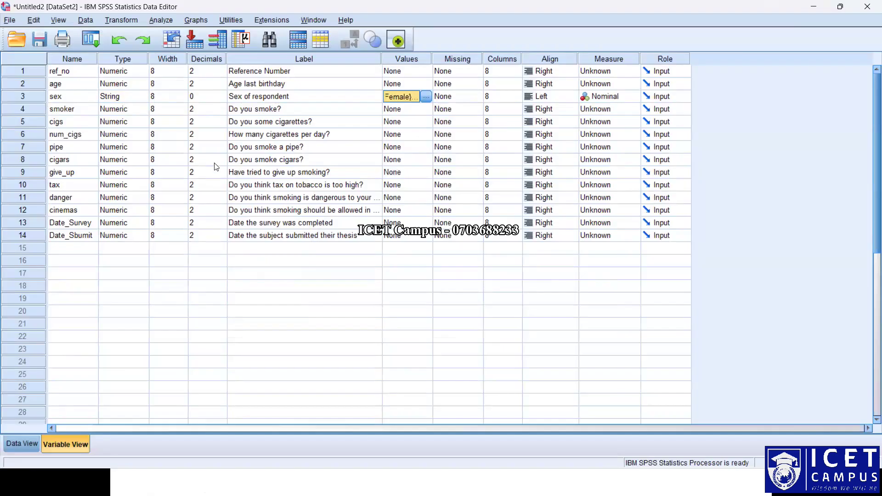
# Step: Switch to the slide show and read the instructions on choosing String and Date variable types
pyautogui.hotkey('alt', 'Tab')
pyautogui.click(106, 171)
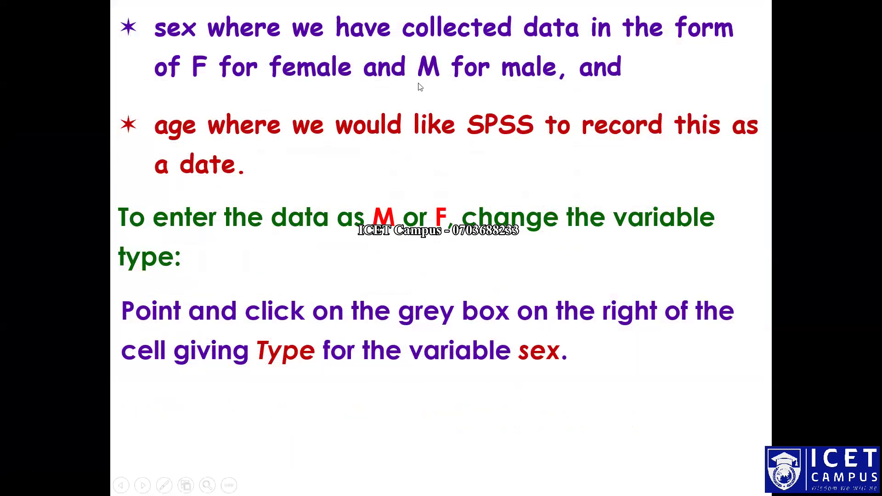
pyautogui.click(653, 235)
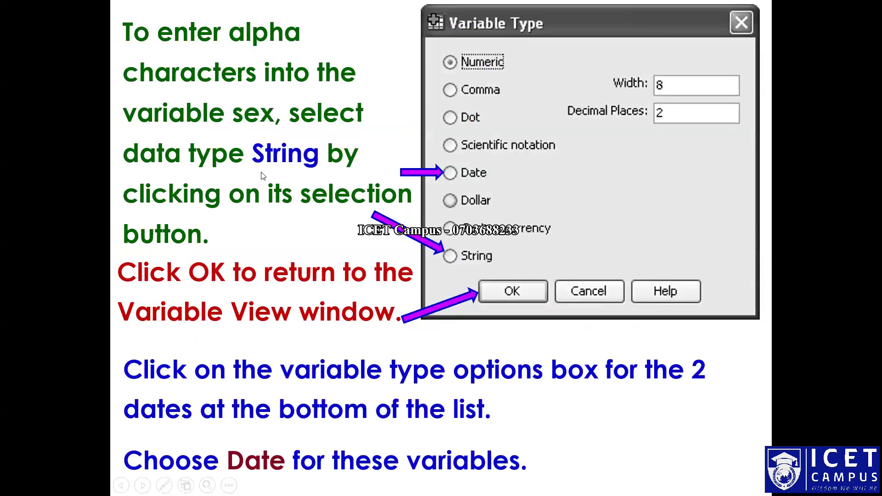
pyautogui.click(477, 266)
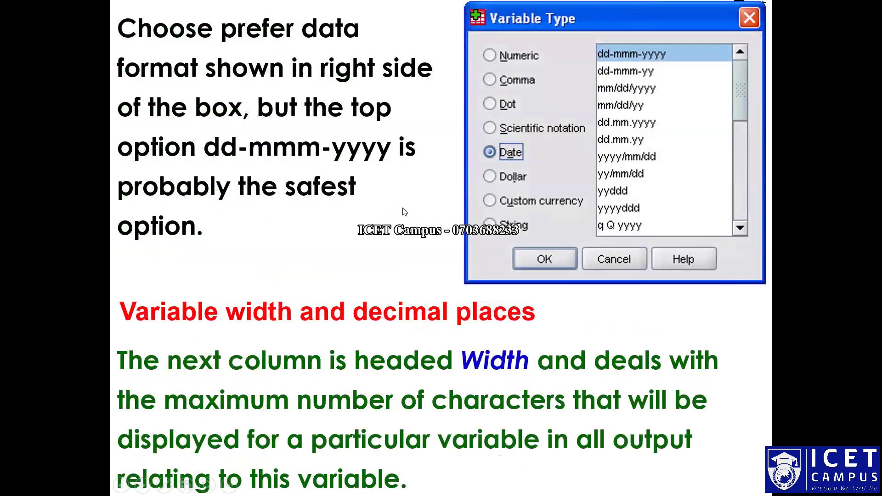
pyautogui.scroll(1, 402, 222)
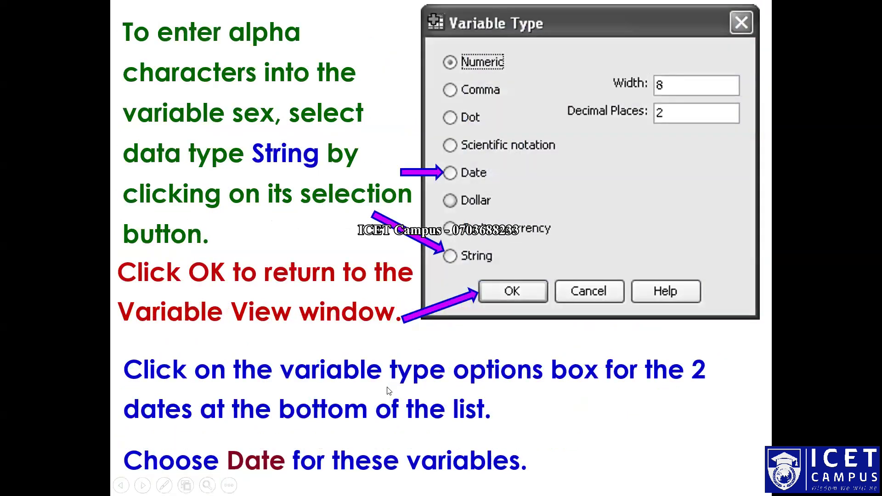
pyautogui.click(426, 337)
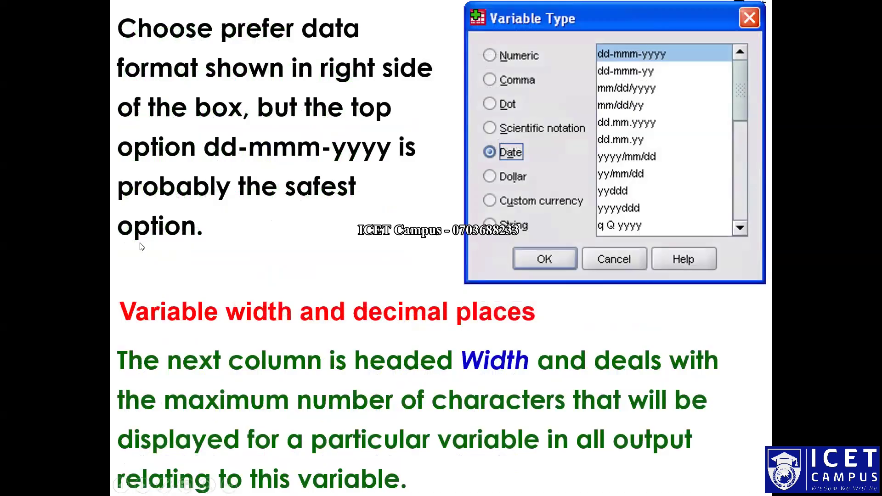
# Step: Return to SPSS and set the Date_Survey variable's type to Date with the dd.mm.yyyy format
pyautogui.hotkey('alt', 'Tab')
pyautogui.click(138, 224)
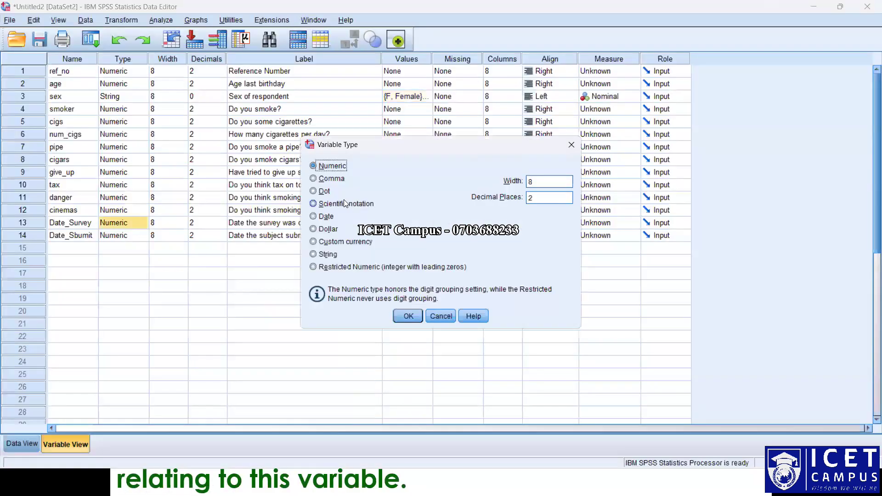
pyautogui.click(325, 216)
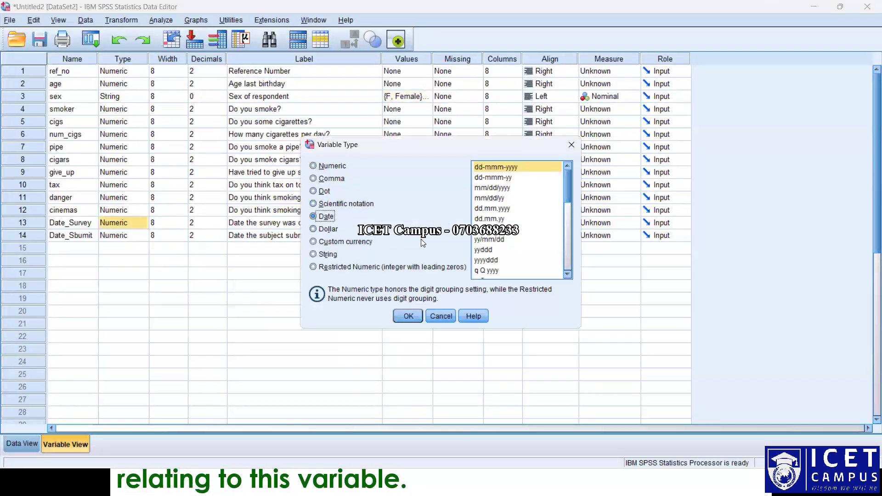
pyautogui.click(513, 208)
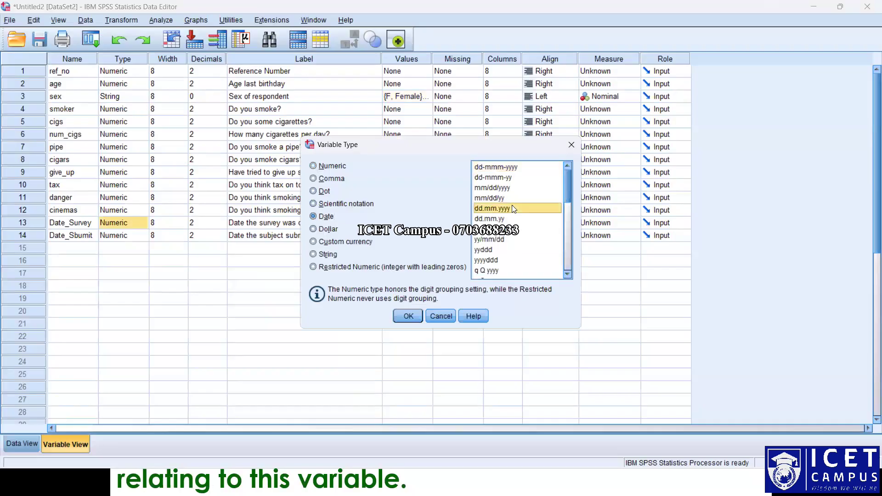
pyautogui.click(418, 317)
# Step: Set the Date_Sbumit variable's type to Date with the dd.mm.yyyy format
pyautogui.click(145, 234)
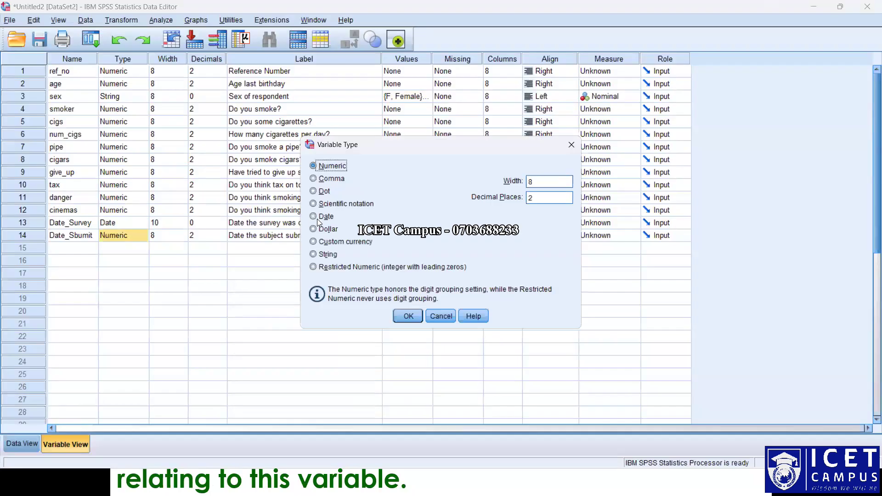
pyautogui.click(325, 217)
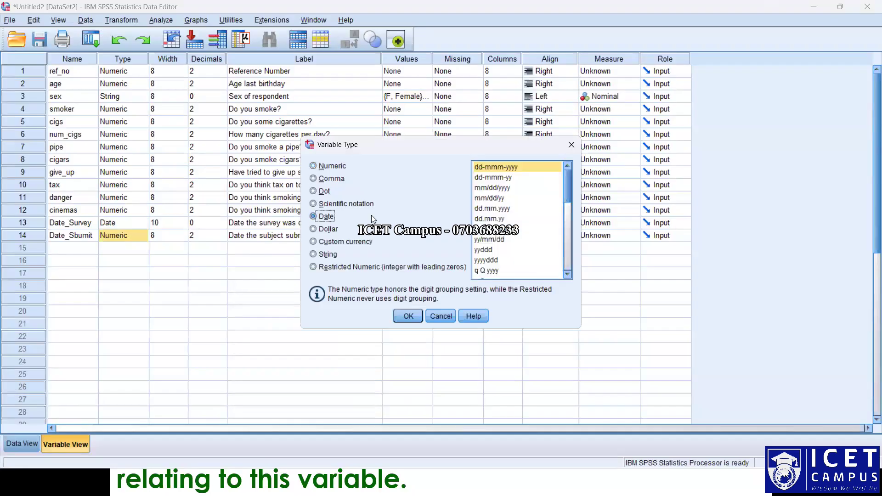
pyautogui.click(491, 208)
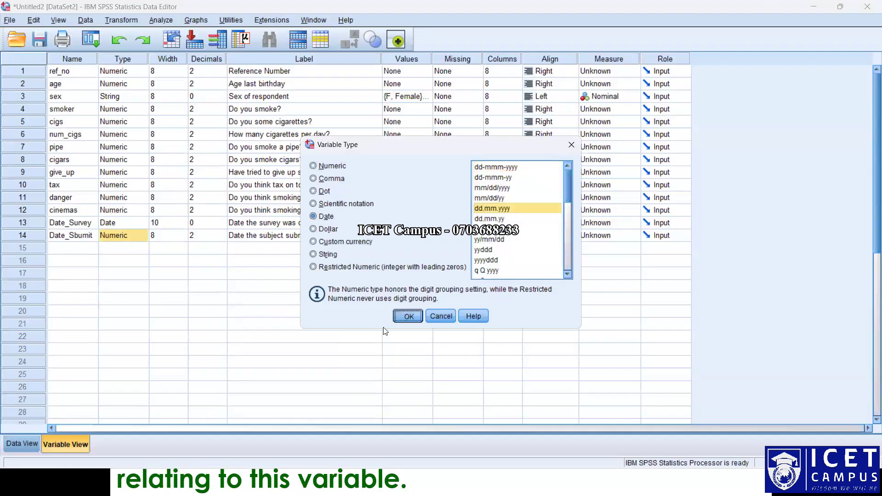
pyautogui.press('Return')
# Step: Look at the variable columns in the data sheet and return to the variable definitions
pyautogui.click(21, 444)
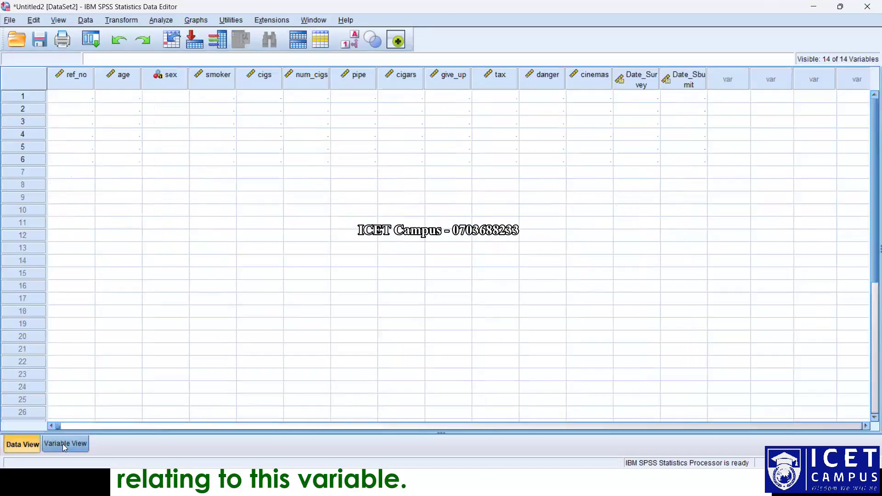
pyautogui.click(62, 443)
pyautogui.click(31, 442)
pyautogui.click(53, 442)
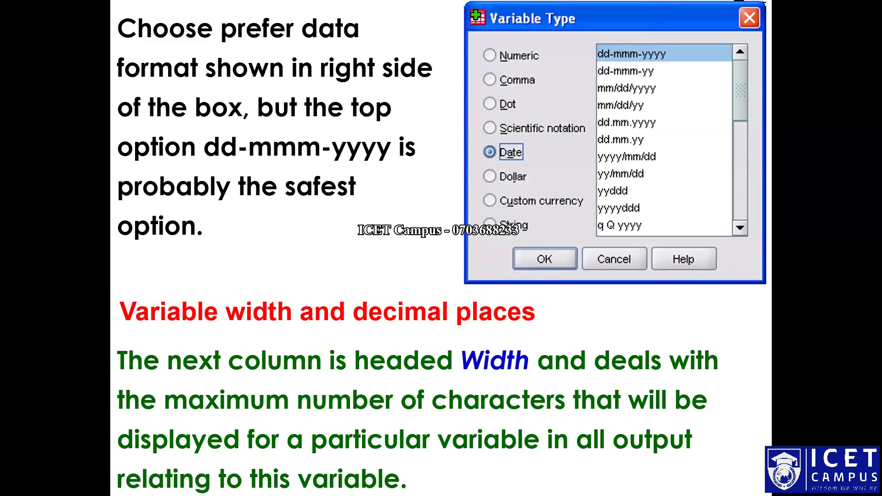
# Step: Read the slide on recommended widths and decimals for each variable, and return to SPSS
pyautogui.click(281, 307)
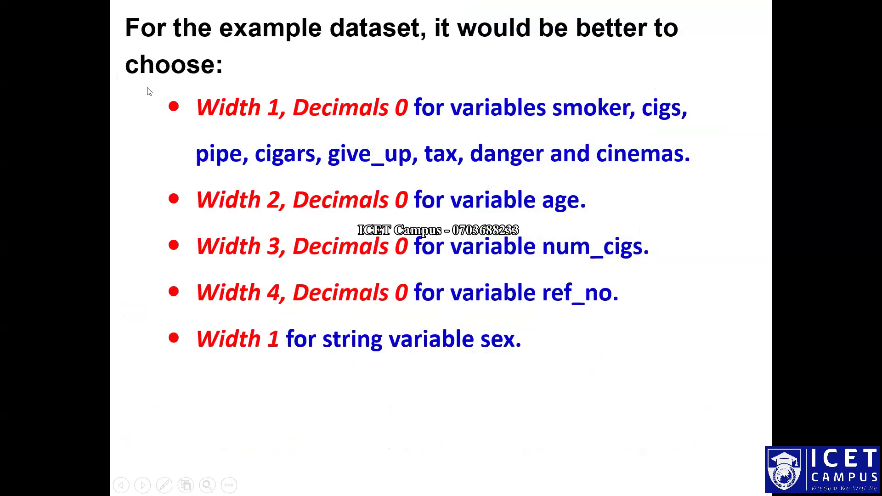
pyautogui.hotkey('alt', 'Tab')
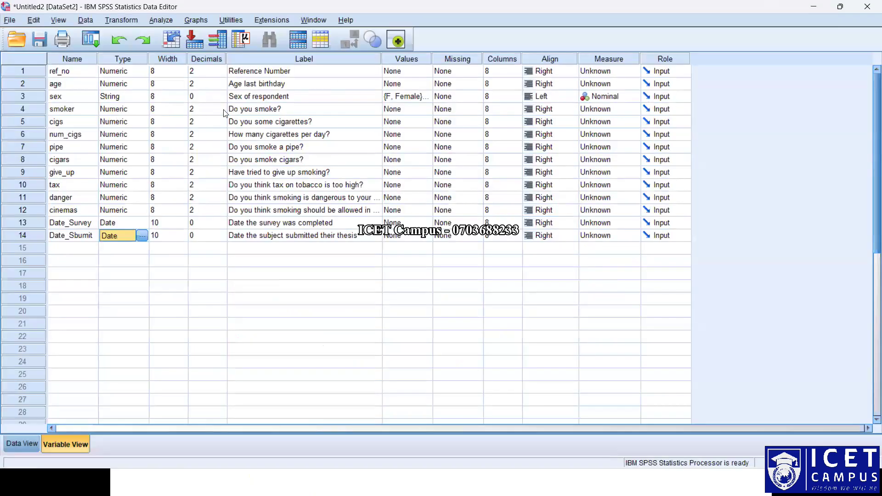
pyautogui.hotkey('alt', 'Tab')
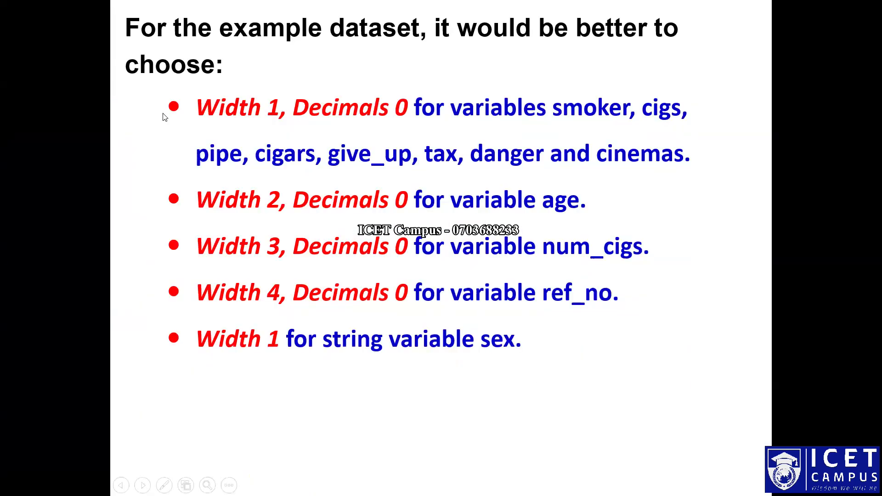
pyautogui.hotkey('alt', 'Tab')
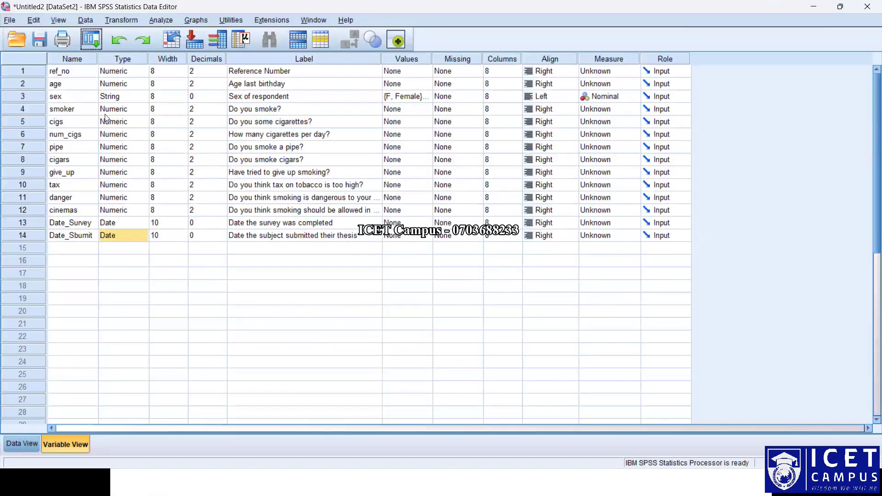
# Step: Try to set the smoker variable's width to 1 while it still has two decimals
pyautogui.click(178, 111)
pyautogui.write('10')
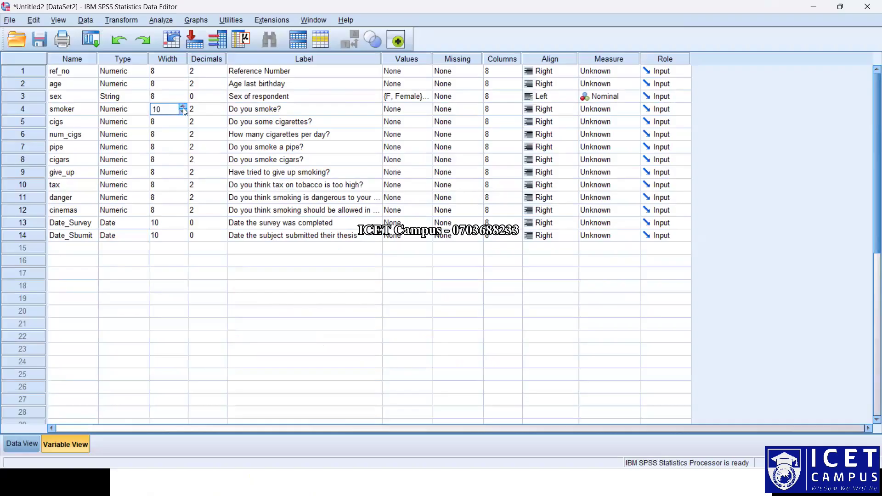
pyautogui.click(182, 107)
pyautogui.press('Down')
pyautogui.press('Down')
pyautogui.press('Down')
pyautogui.press('Down')
pyautogui.click(184, 110)
pyautogui.click(184, 111)
pyautogui.press('Tab')
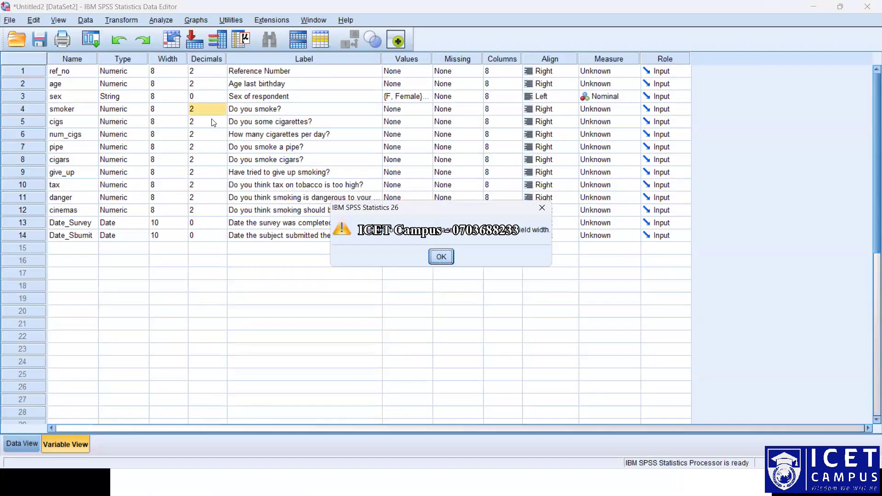
pyautogui.press('Return')
pyautogui.click(169, 109)
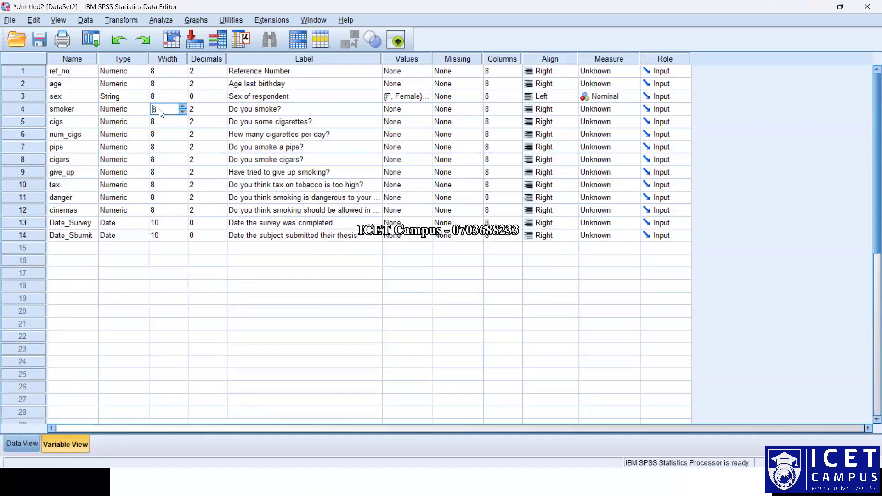
pyautogui.write('1')
pyautogui.click(218, 111)
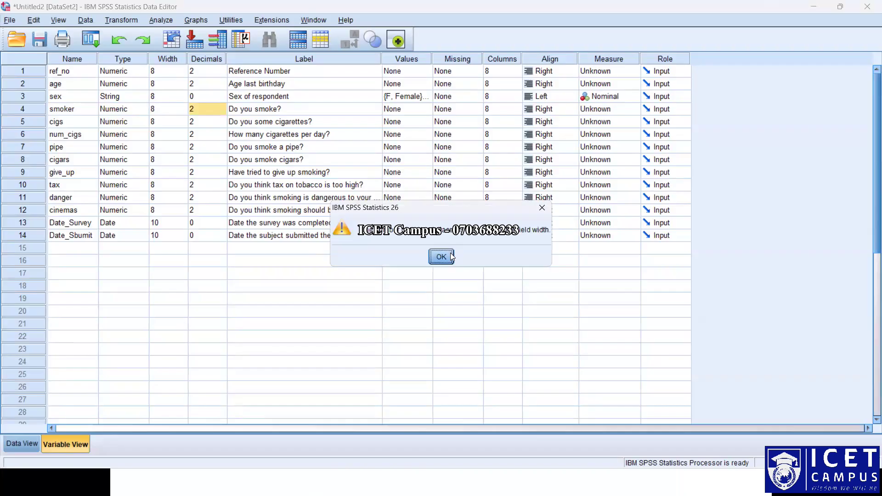
pyautogui.click(441, 257)
# Step: Set the smoker variable's decimals to 0 and its width to 1
pyautogui.click(222, 108)
pyautogui.click(221, 112)
pyautogui.click(221, 113)
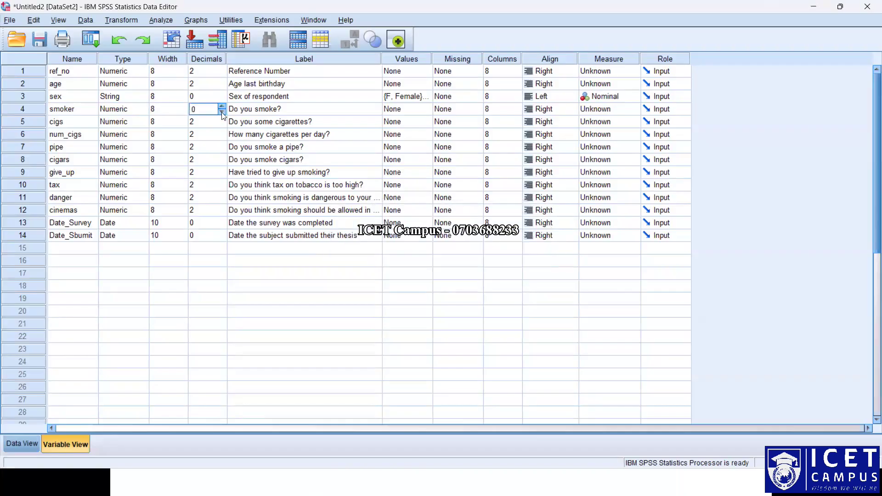
pyautogui.click(184, 108)
pyautogui.click(183, 107)
pyautogui.click(183, 107)
pyautogui.click(182, 111)
pyautogui.click(182, 111)
pyautogui.click(215, 120)
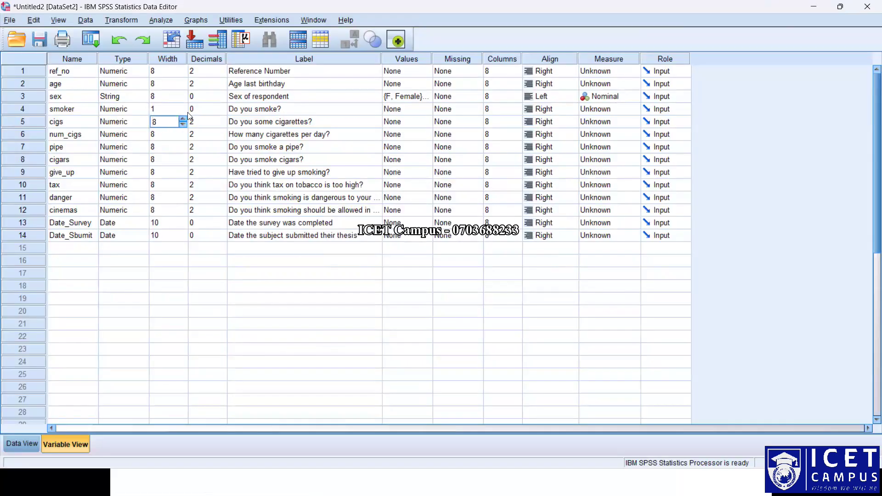
# Step: Check the smoker variable's width, decimals and variable type settings without changing them
pyautogui.click(185, 111)
pyautogui.click(212, 119)
pyautogui.click(175, 110)
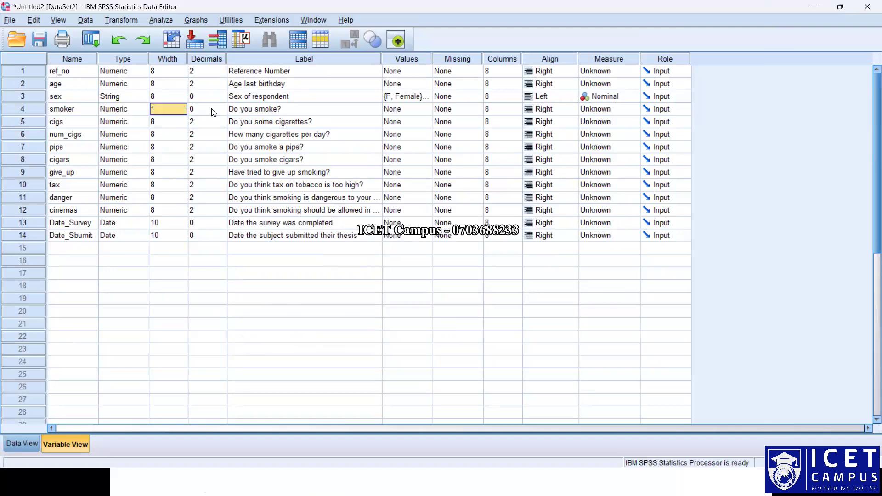
pyautogui.click(211, 109)
pyautogui.click(171, 109)
pyautogui.click(182, 112)
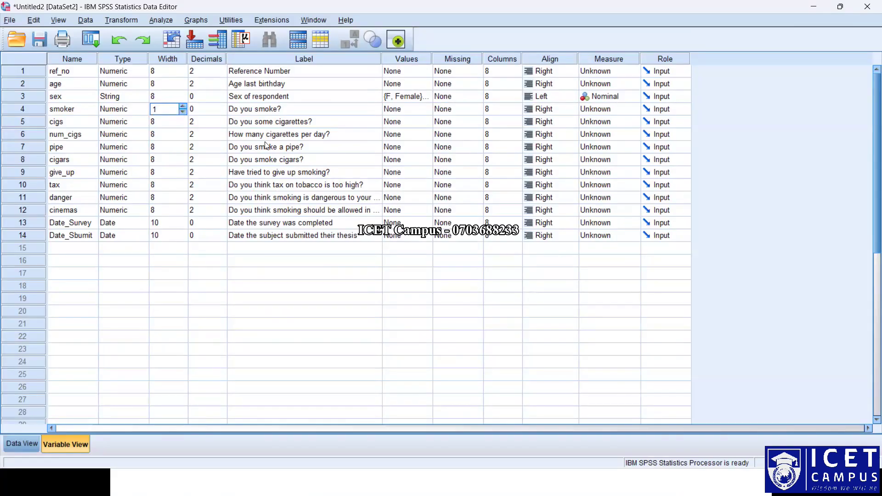
pyautogui.click(144, 109)
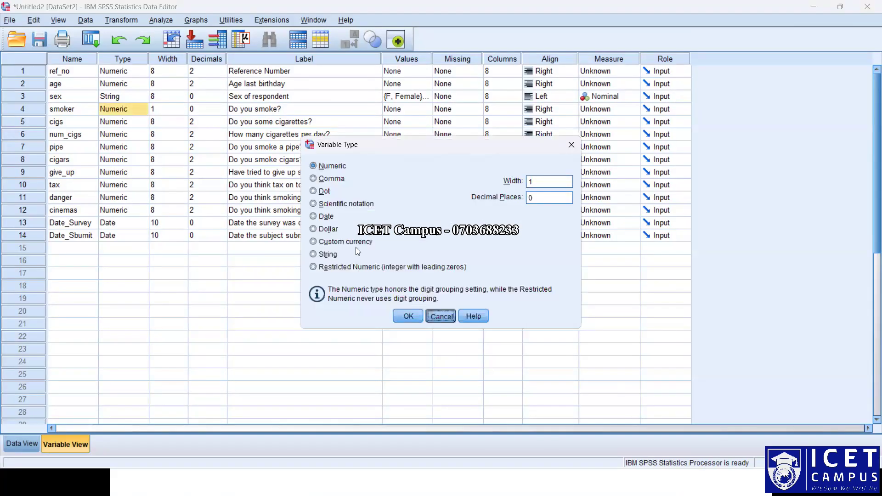
pyautogui.click(215, 111)
pyautogui.click(180, 110)
pyautogui.click(171, 132)
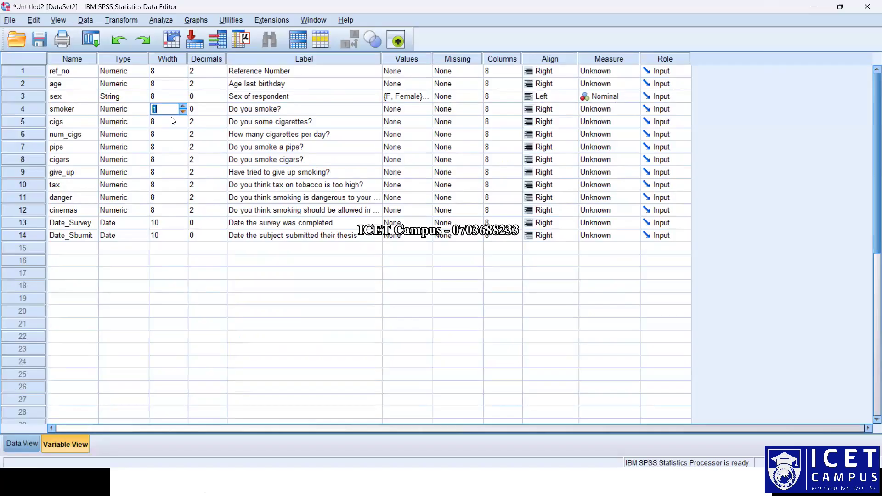
# Step: Set the cigs variable's width to 1 and its decimals to 0
pyautogui.click(169, 120)
pyautogui.write('1')
pyautogui.press('Delete')
pyautogui.press('Return')
pyautogui.press('Return')
pyautogui.click(178, 122)
pyautogui.doubleClick(179, 122)
pyautogui.write('1')
# Step: Set the num_cigs variable's decimals to 0 and its width to 1
pyautogui.click(209, 138)
pyautogui.doubleClick(217, 137)
pyautogui.write('0')
pyautogui.click(156, 134)
pyautogui.doubleClick(156, 133)
pyautogui.write('1')
# Step: Set decimals to 0 and width to 1 for the pipe and cigars variables
pyautogui.click(202, 147)
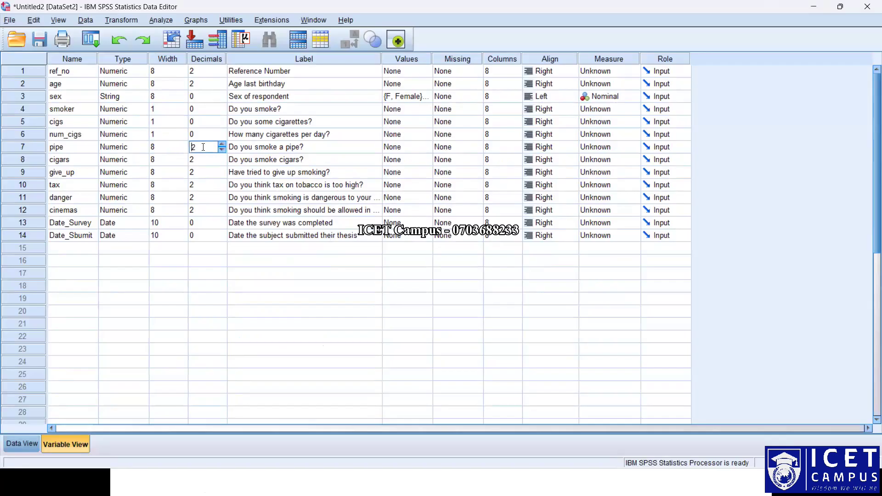
pyautogui.press('BackSpace')
pyautogui.write('0')
pyautogui.click(170, 147)
pyautogui.write('1')
pyautogui.click(213, 162)
pyautogui.write('0')
pyautogui.click(168, 157)
pyautogui.write('1')
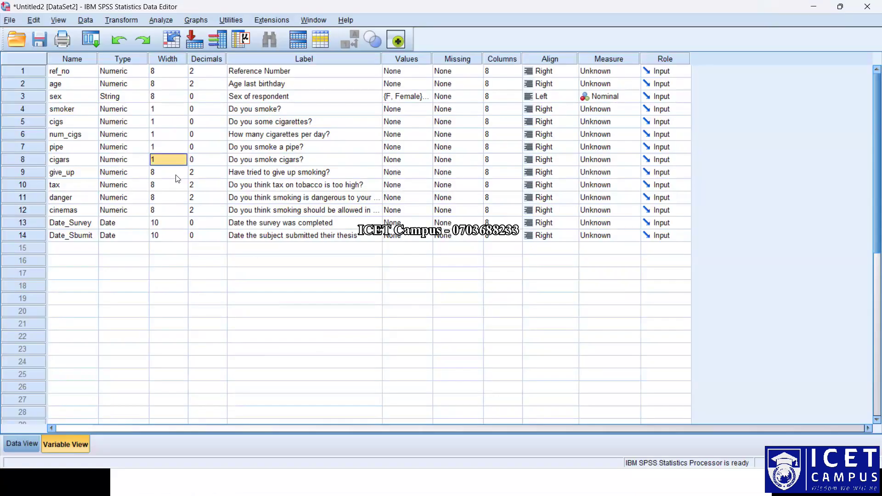
# Step: Set the give_up variable's decimals to 0 and its width to 1
pyautogui.click(176, 175)
pyautogui.click(219, 174)
pyautogui.write('0')
pyautogui.click(160, 176)
pyautogui.write('4')
pyautogui.press('BackSpace')
pyautogui.write('1')
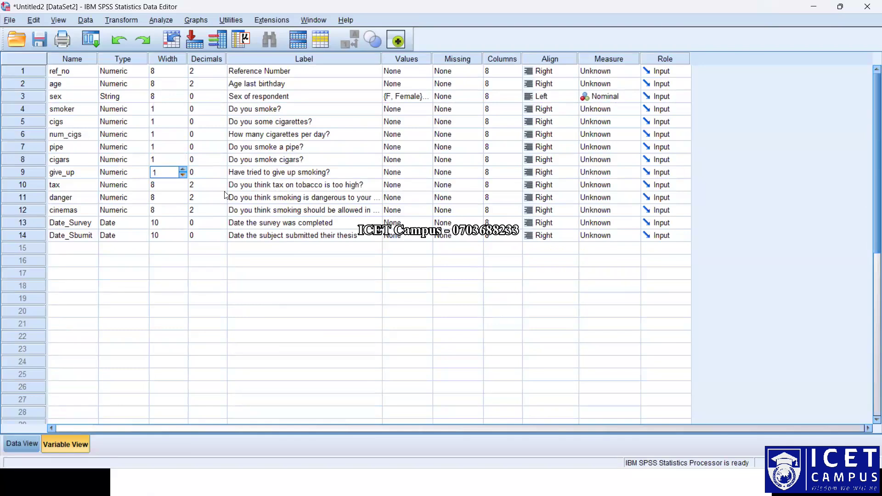
# Step: Set the tax variable's decimals to 0 and its width to 1
pyautogui.click(223, 188)
pyautogui.click(222, 188)
pyautogui.click(222, 188)
pyautogui.click(169, 188)
pyautogui.write('1')
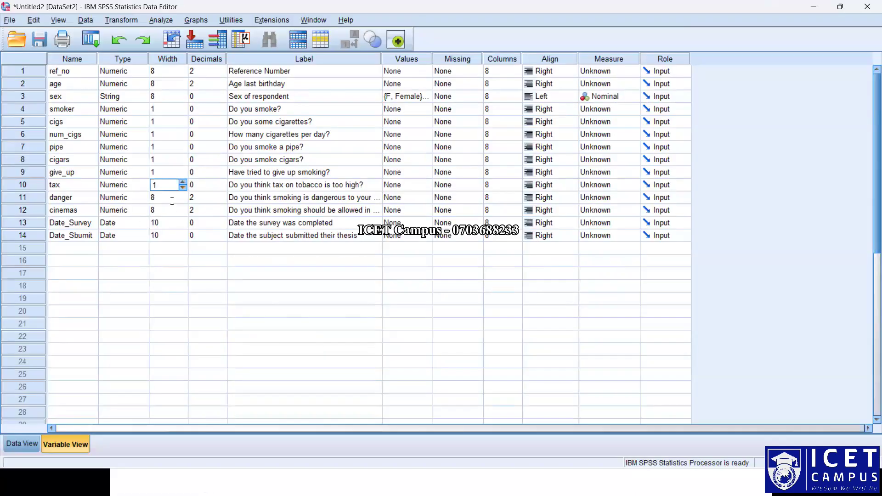
# Step: Set the danger variable's decimals to 0 and its width to 1
pyautogui.click(176, 198)
pyautogui.click(223, 199)
pyautogui.click(223, 199)
pyautogui.click(223, 199)
pyautogui.click(187, 197)
pyautogui.doubleClick(170, 198)
pyautogui.write('1')
# Step: Set the cinemas variable's decimals to 0 and its width to 1
pyautogui.click(178, 206)
pyautogui.click(205, 211)
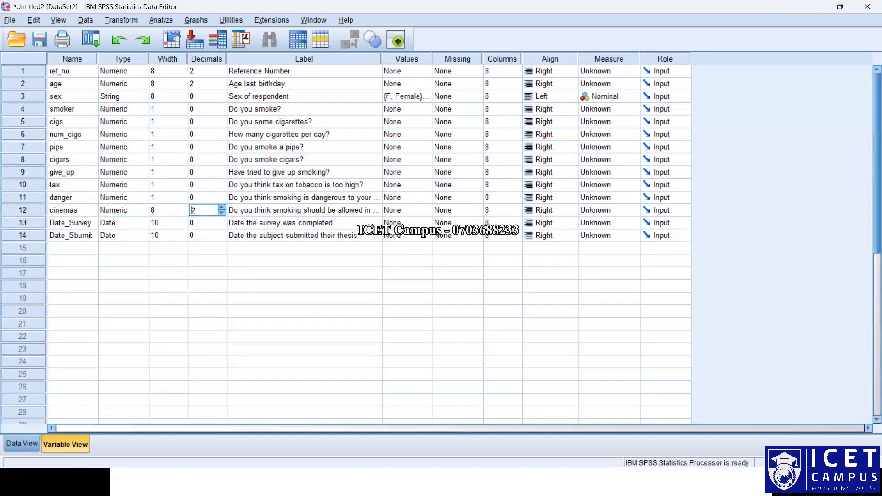
pyautogui.press('Delete')
pyautogui.write('0')
pyautogui.click(165, 211)
pyautogui.doubleClick(165, 211)
pyautogui.write('1')
pyautogui.click(171, 261)
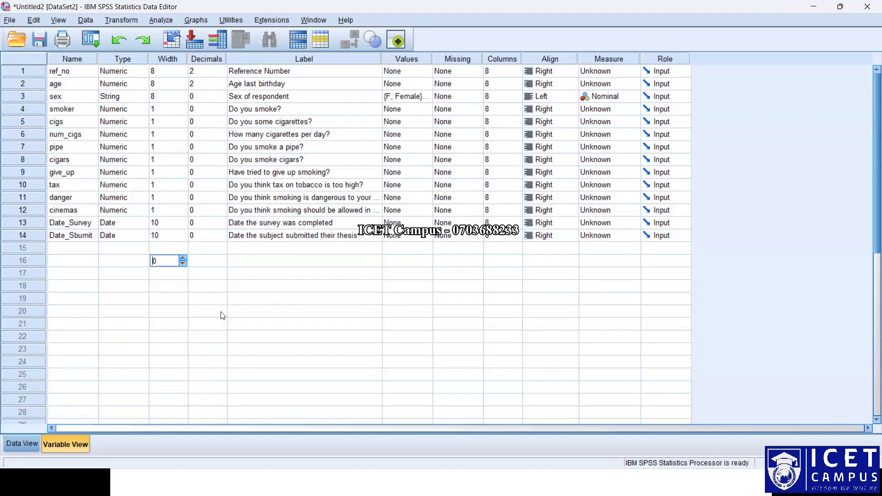
# Step: Check the recommended values on the slide and set the age variable's decimals to 0 and width to 2
pyautogui.hotkey('alt', 'Tab')
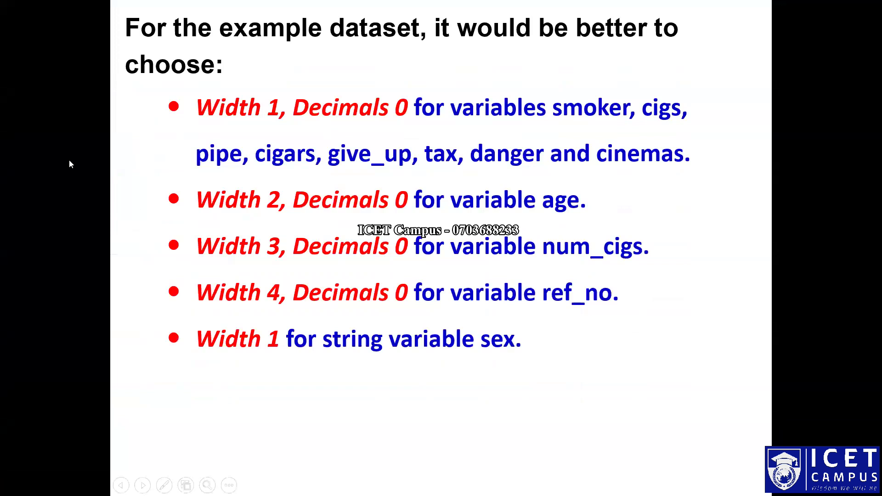
pyautogui.hotkey('alt', 'Tab')
pyautogui.click(220, 89)
pyautogui.click(220, 89)
pyautogui.hotkey('alt', 'Tab')
pyautogui.hotkey('alt', 'Tab')
pyautogui.click(180, 88)
pyautogui.click(180, 88)
pyautogui.click(180, 89)
pyautogui.click(180, 88)
pyautogui.click(180, 88)
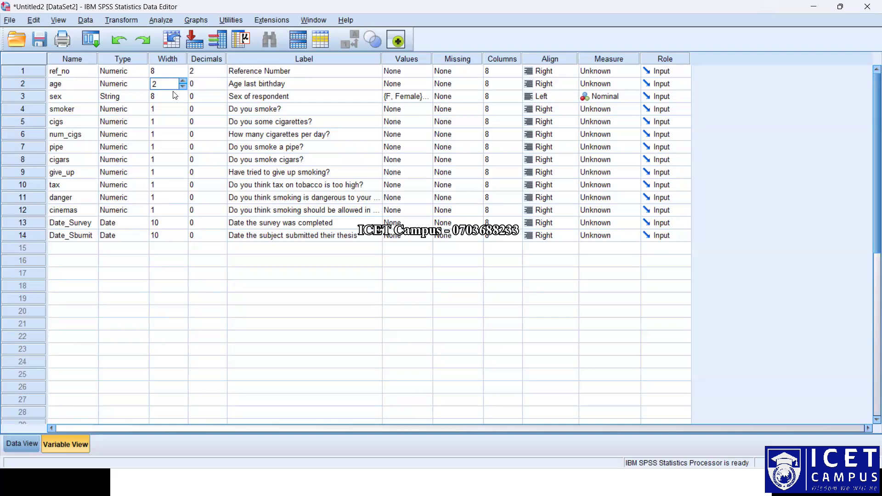
# Step: Set the num_cigs variable's width to 3
pyautogui.click(185, 127)
pyautogui.click(165, 134)
pyautogui.click(182, 132)
# Step: Set the ref_no variable's decimals to 0 and its width to 3
pyautogui.doubleClick(218, 73)
pyautogui.click(184, 74)
pyautogui.click(183, 74)
pyautogui.click(184, 73)
pyautogui.click(183, 74)
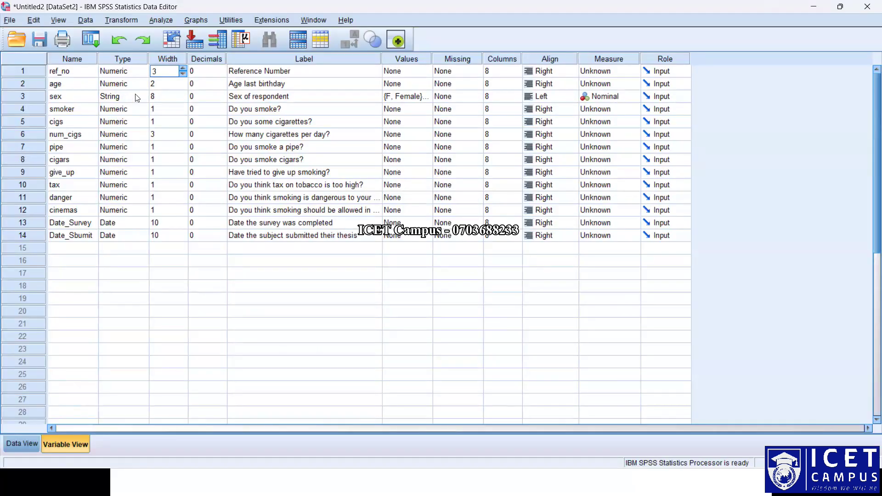
# Step: Set the width of the string variable sex to 1
pyautogui.click(180, 97)
pyautogui.click(182, 99)
pyautogui.click(181, 101)
pyautogui.click(181, 101)
pyautogui.click(181, 101)
pyautogui.click(182, 101)
pyautogui.click(181, 101)
pyautogui.click(183, 292)
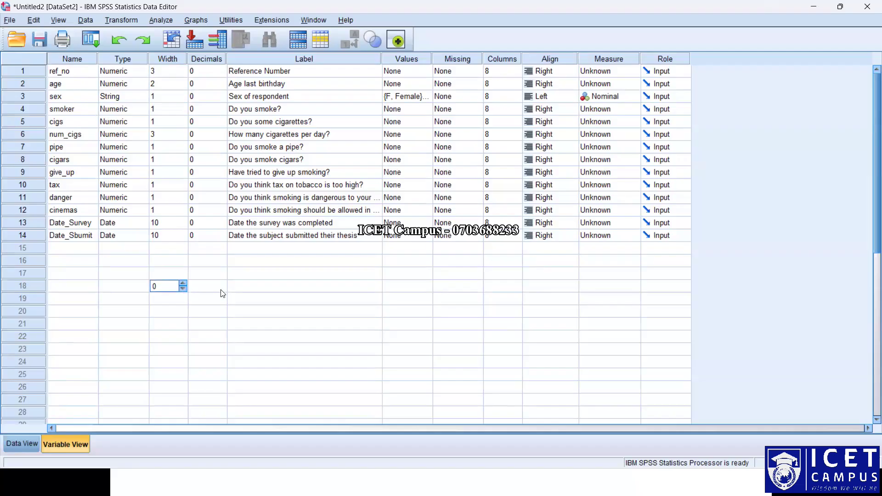
# Step: Switch to the slide show and go through the slides on decimals, variable labels, value labels and missing values
pyautogui.click(236, 290)
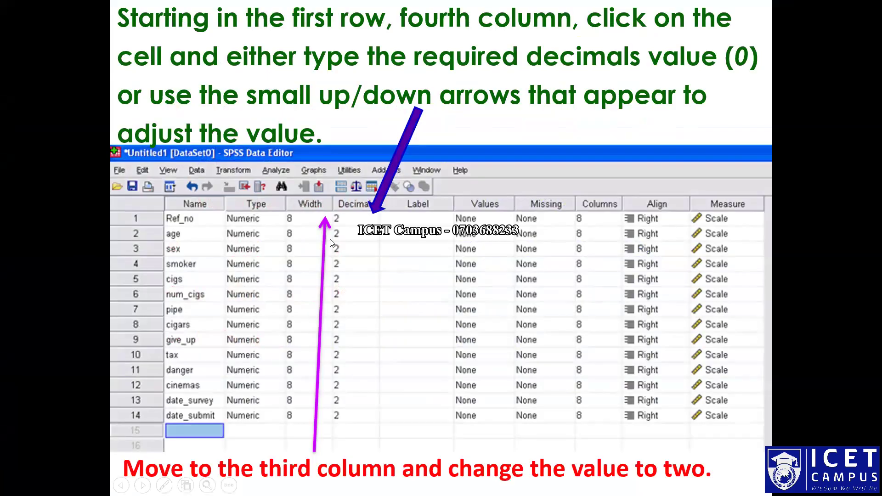
pyautogui.click(388, 291)
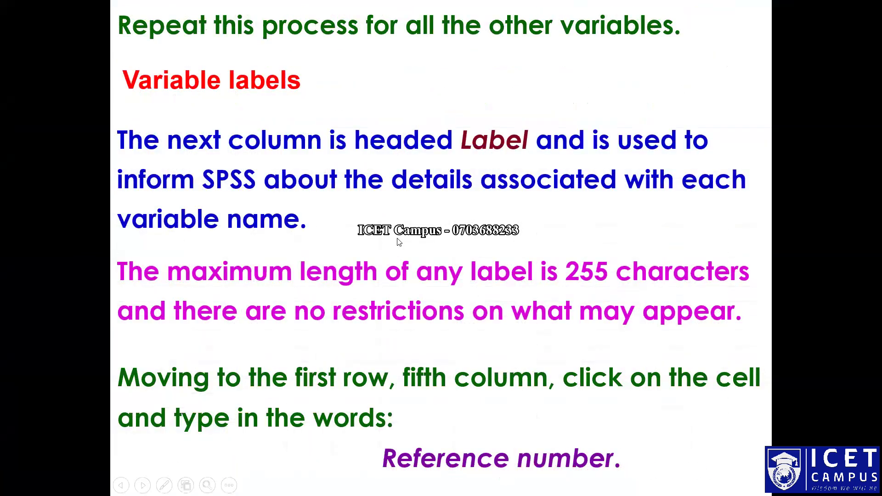
pyautogui.click(399, 242)
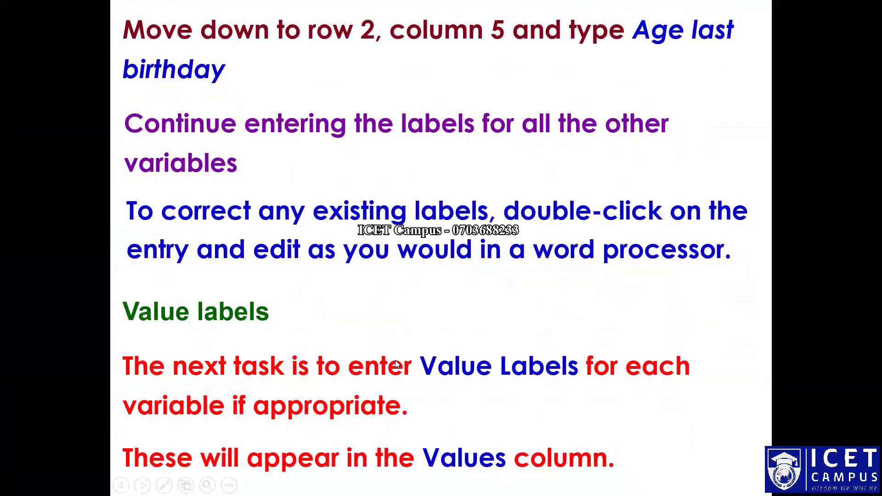
pyautogui.click(395, 360)
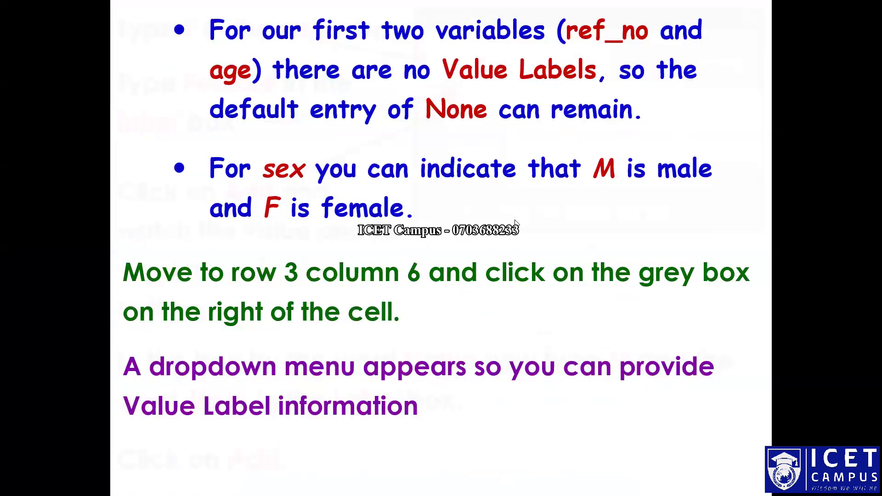
pyautogui.click(489, 95)
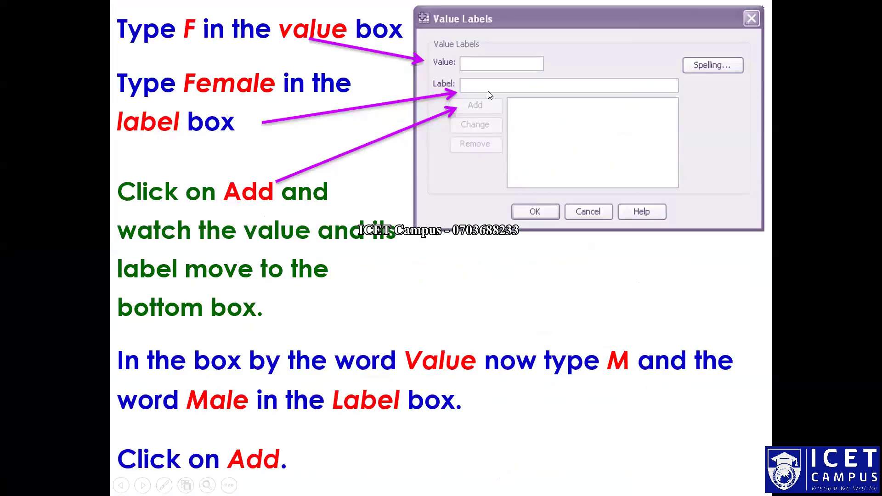
pyautogui.click(498, 139)
pyautogui.click(518, 216)
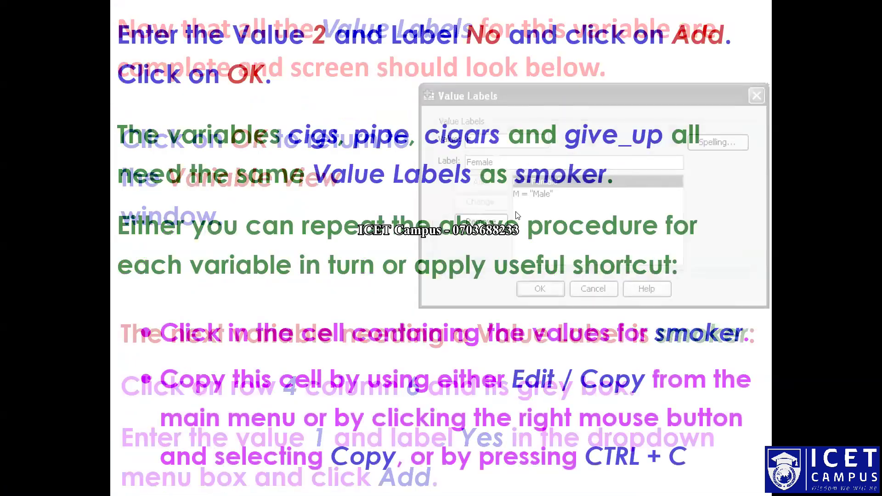
pyautogui.click(518, 216)
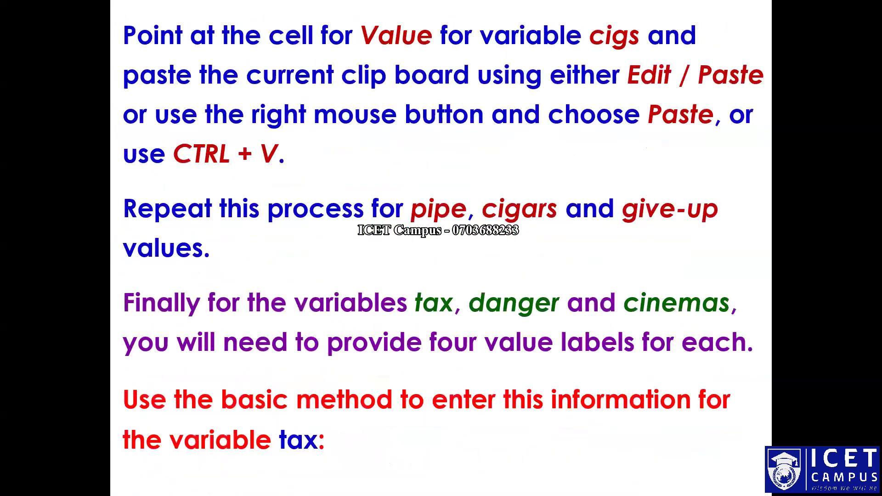
pyautogui.click(291, 409)
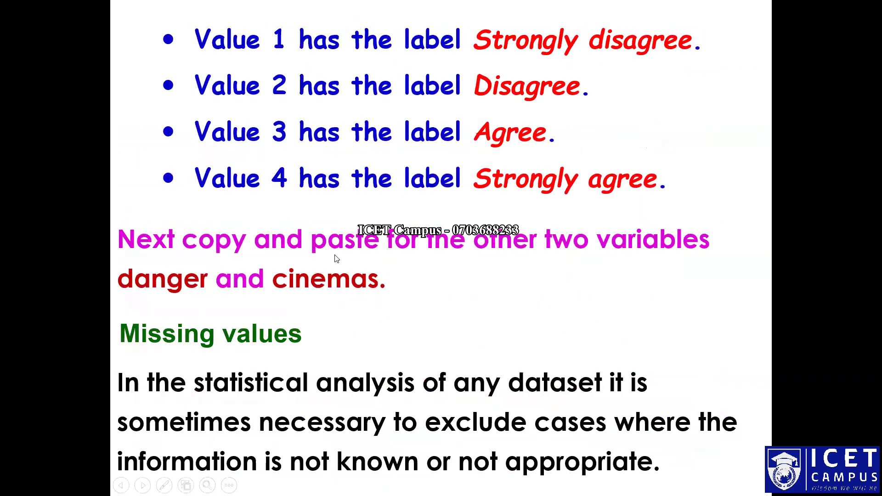
pyautogui.press('Left')
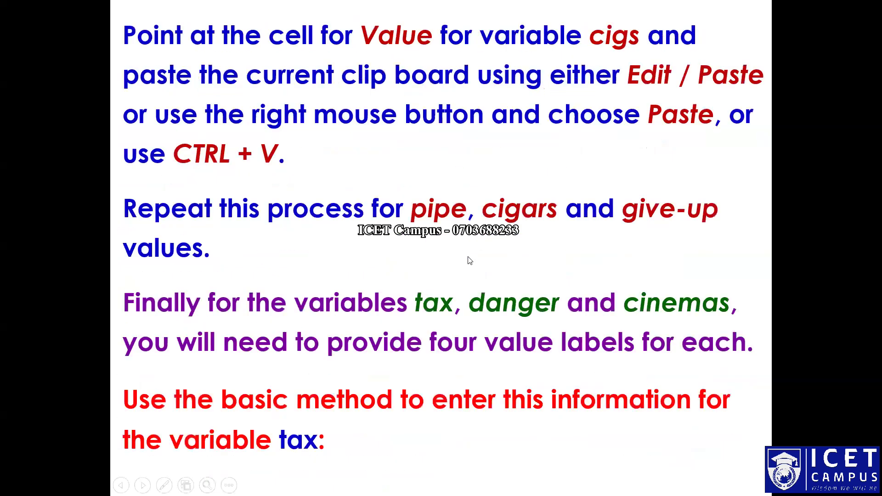
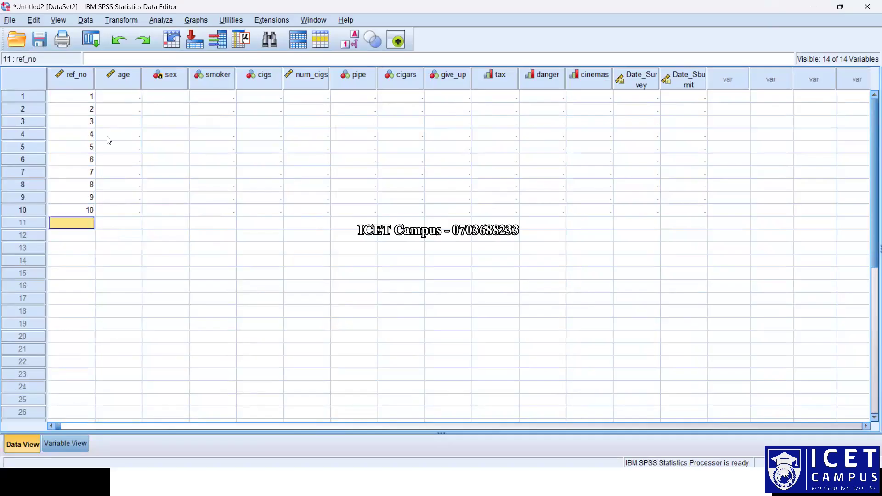
# Step: Try to enter the letters M and F in the first two cases of the age column
pyautogui.hotkey('alt', 'Tab')
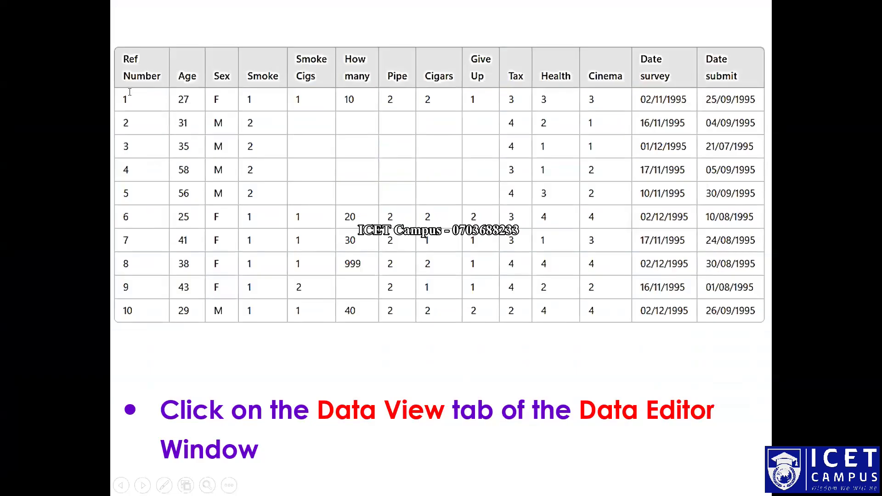
pyautogui.hotkey('alt', 'Tab')
pyautogui.write('M')
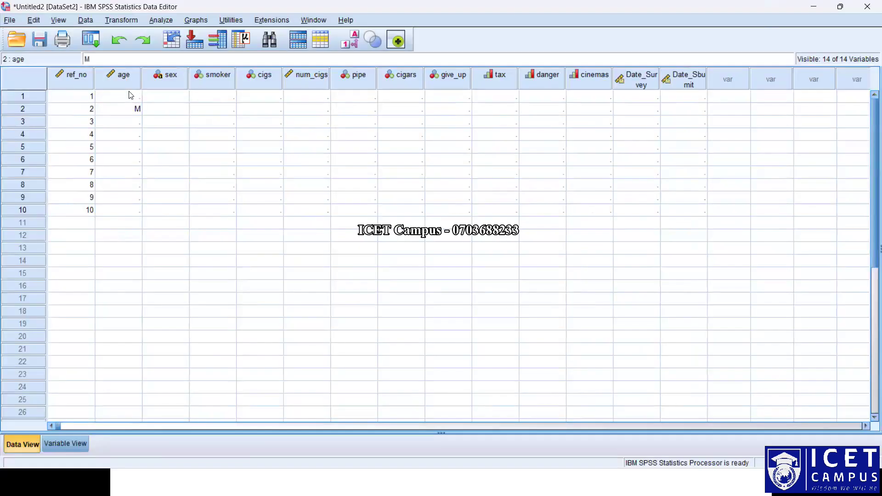
pyautogui.click(130, 95)
pyautogui.doubleClick(129, 94)
pyautogui.write('F')
pyautogui.press('Return')
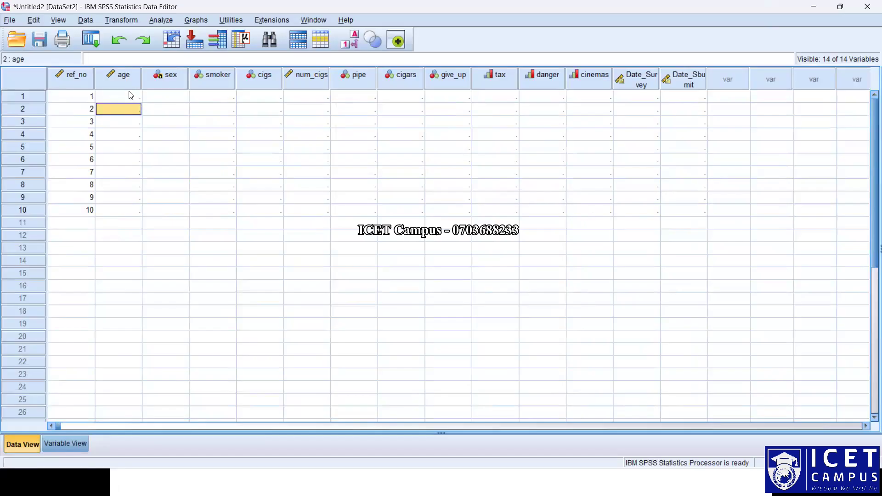
pyautogui.hotkey('alt', 'Tab')
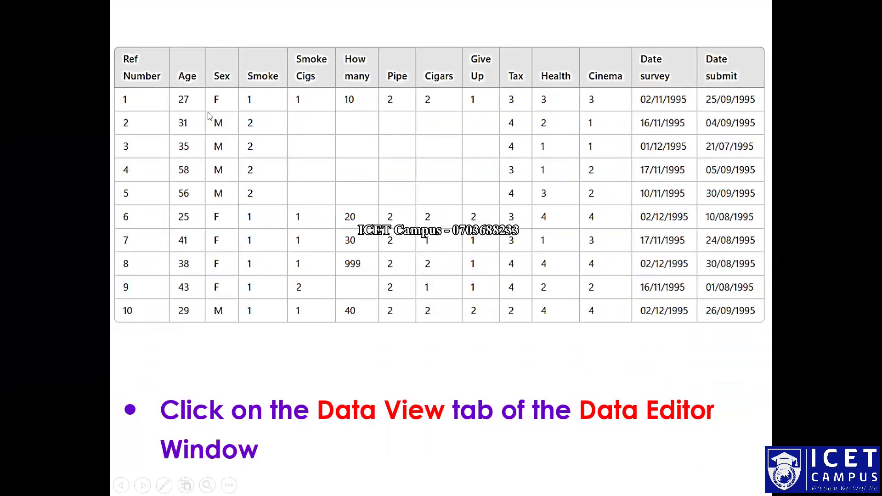
pyautogui.hotkey('alt', 'Tab')
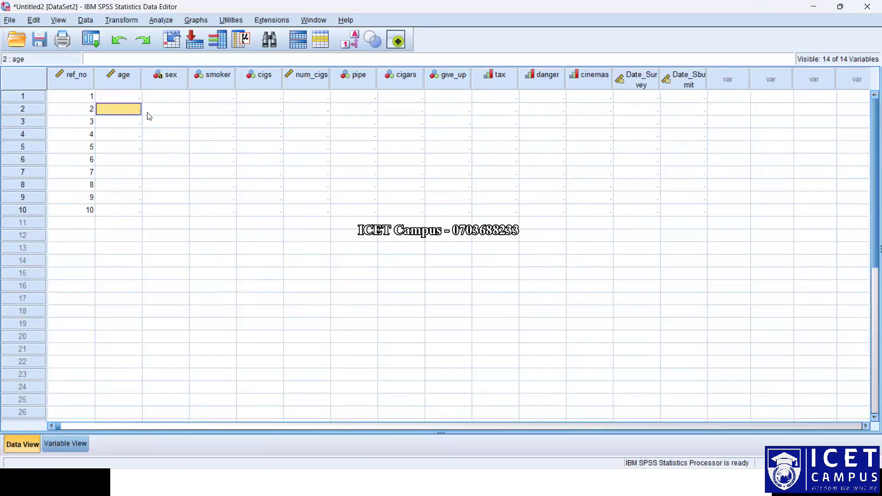
pyautogui.click(119, 100)
pyautogui.write('F')
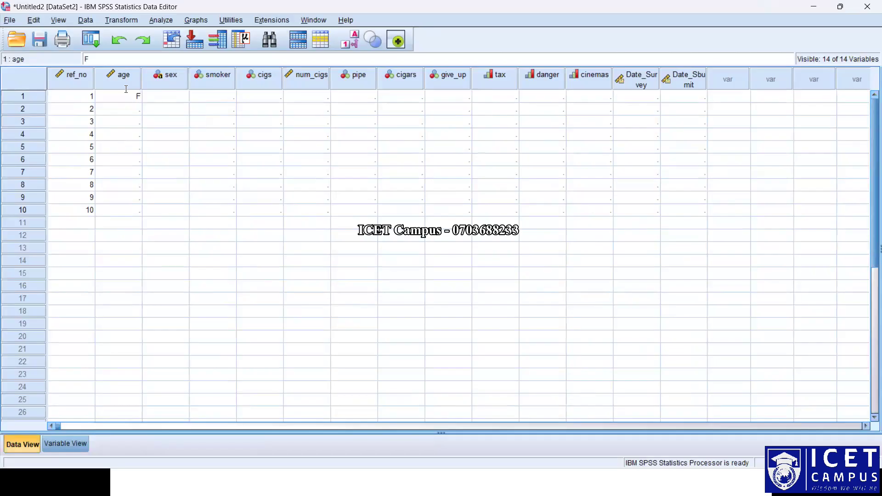
pyautogui.press('Return')
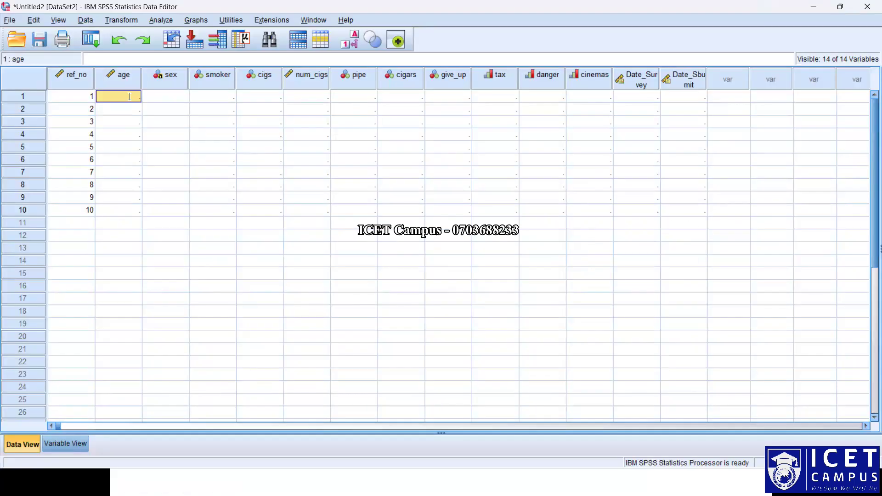
# Step: Enter the ages 27, 31, 35 and 58 for cases 1 to 4
pyautogui.write('217')
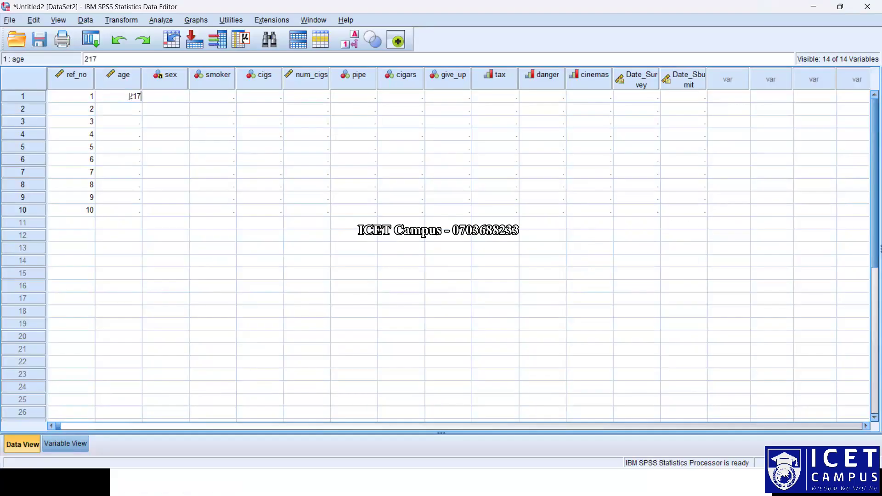
pyautogui.press('BackSpace')
pyautogui.press('BackSpace')
pyautogui.write('7')
pyautogui.press('Return')
pyautogui.write('31')
pyautogui.press('Return')
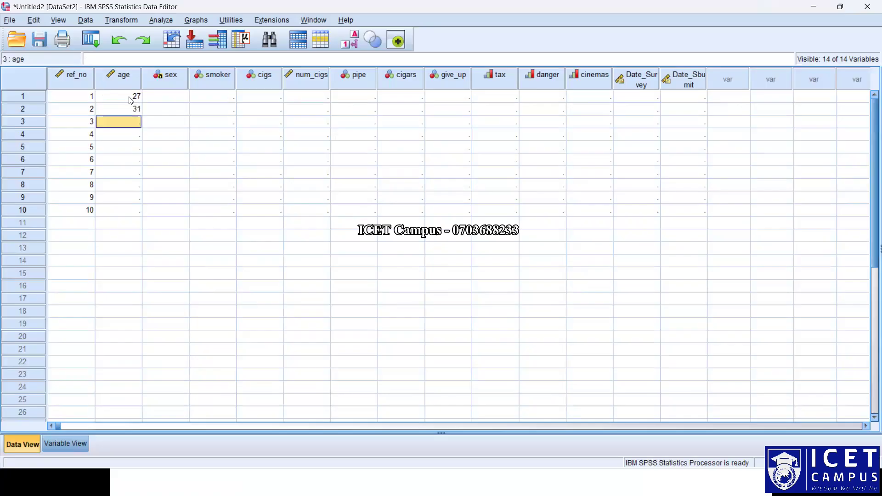
pyautogui.write('35')
pyautogui.press('Return')
pyautogui.write('58')
pyautogui.press('Return')
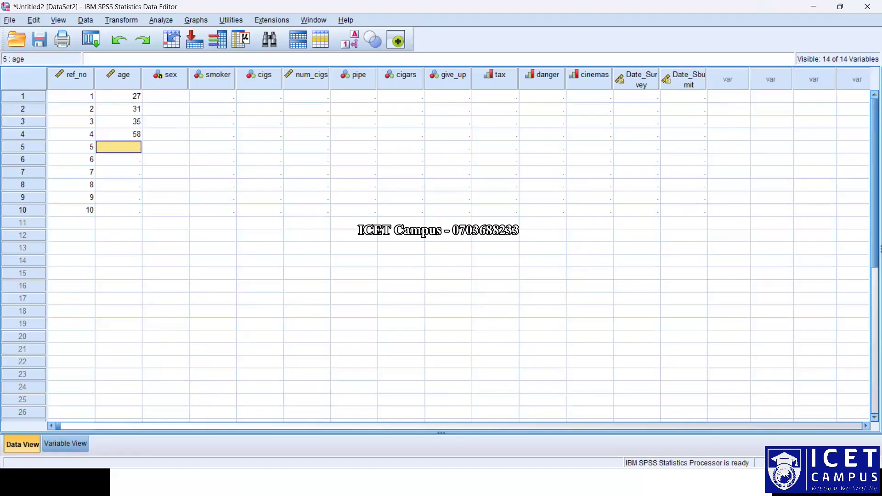
# Step: Enter the ages 56, 25 and 41 for cases 5 to 7
pyautogui.write('56')
pyautogui.press('Return')
pyautogui.write('25')
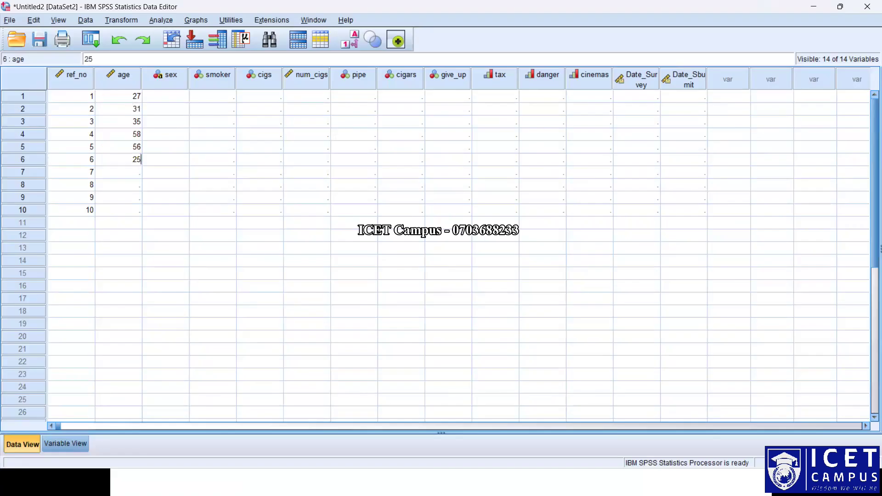
pyautogui.press('Return')
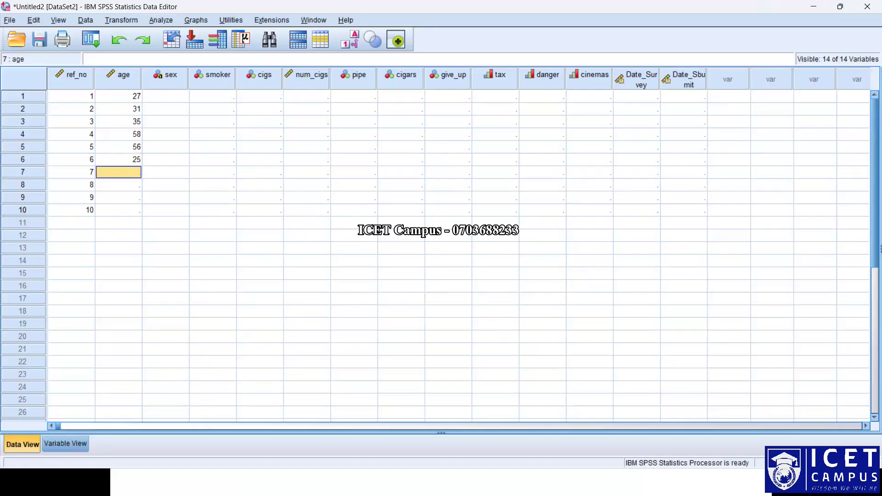
pyautogui.write('5')
pyautogui.press('BackSpace')
pyautogui.write('41')
pyautogui.press('Return')
# Step: Enter the ages 38, 43 and 29 for cases 8 to 10
pyautogui.write('48')
pyautogui.press('Return')
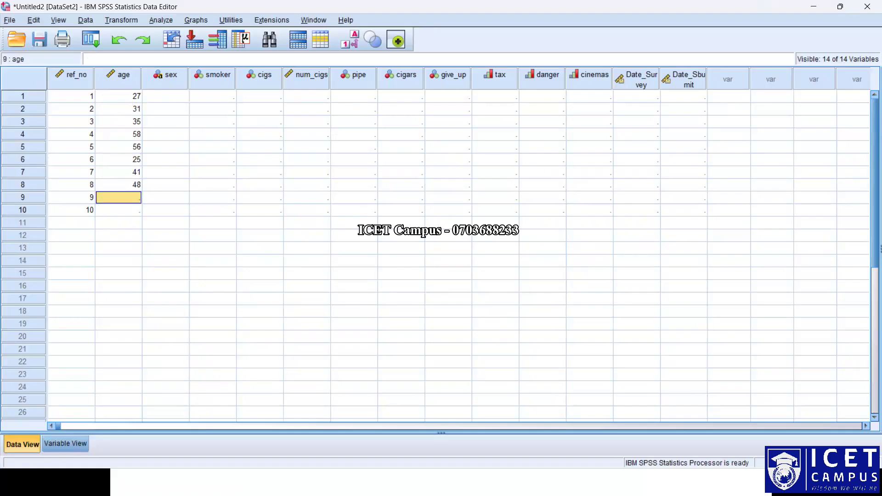
pyautogui.press('Up')
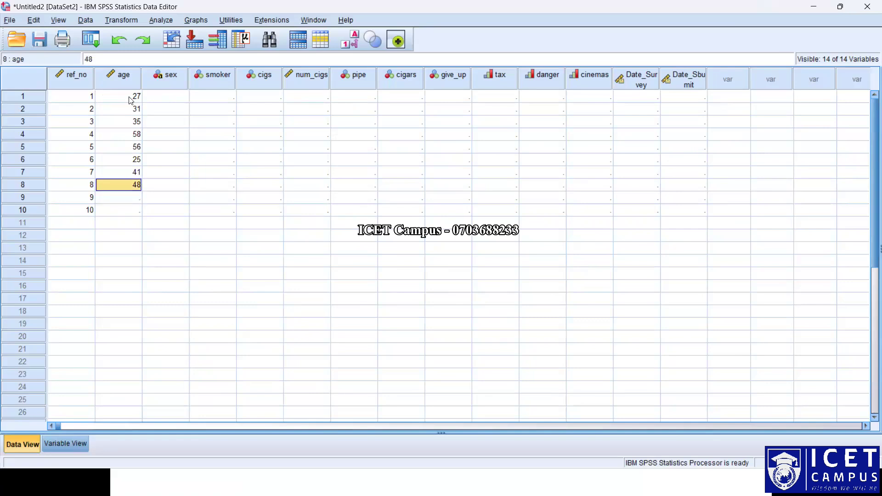
pyautogui.write('38')
pyautogui.press('Return')
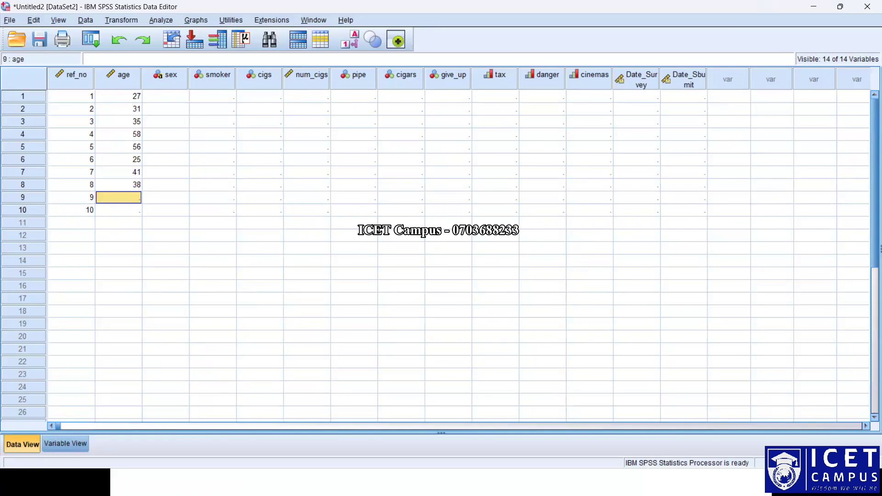
pyautogui.write('43')
pyautogui.press('Return')
pyautogui.write('29')
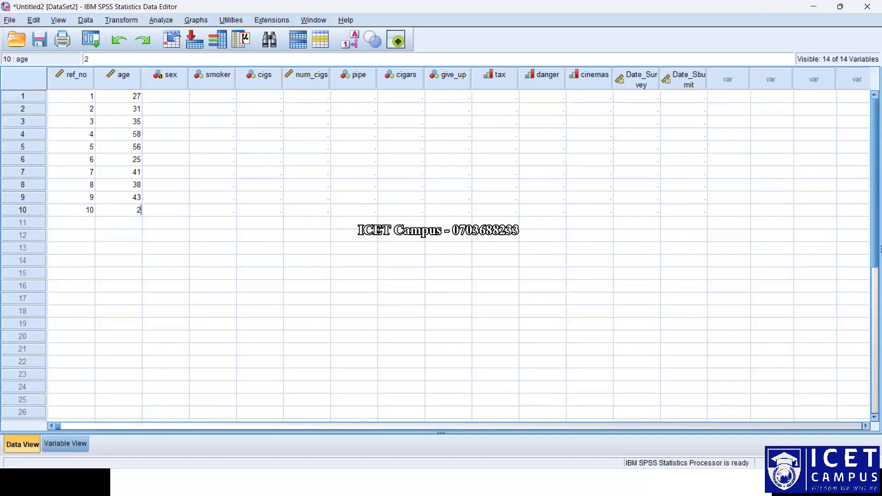
pyautogui.press('Return')
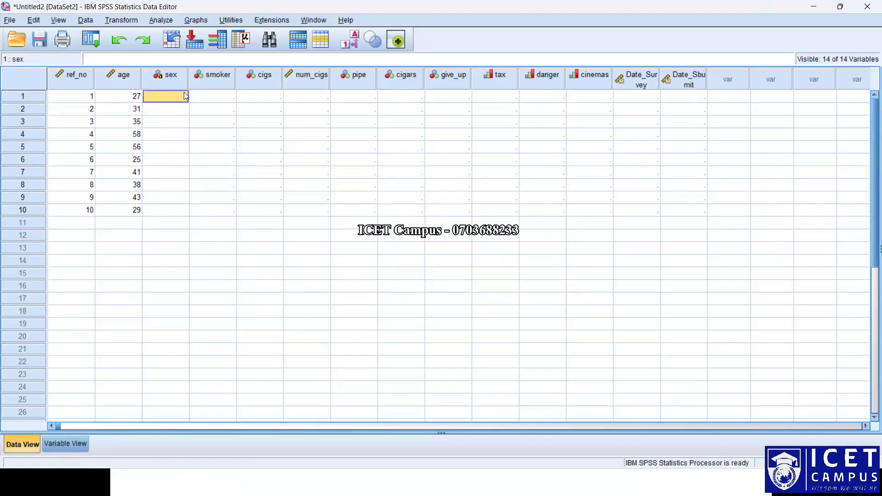
# Step: Fill the sex column with F for case 1 and M for cases 2 to 5
pyautogui.doubleClick(184, 96)
pyautogui.write('f')
pyautogui.press('BackSpace')
pyautogui.write('F')
pyautogui.press('Return')
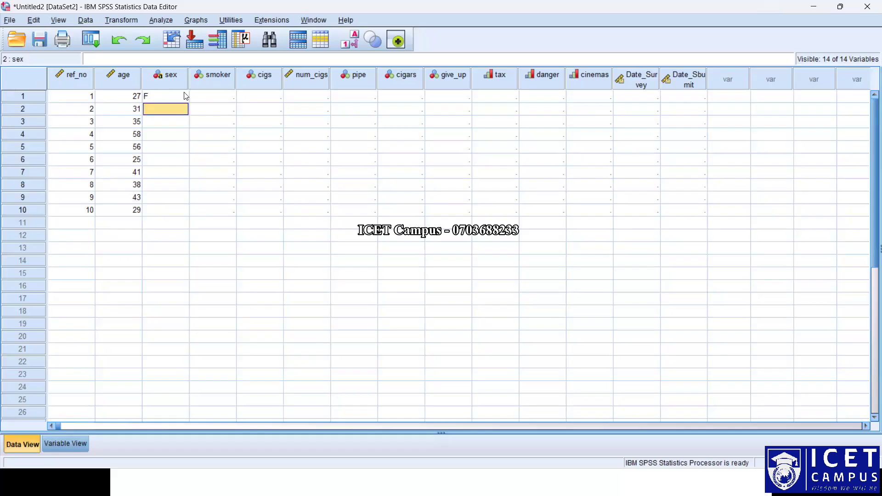
pyautogui.write('M')
pyautogui.press('Return')
pyautogui.write('M')
pyautogui.press('Return')
pyautogui.write('M')
pyautogui.press('Return')
pyautogui.write('M')
pyautogui.press('Return')
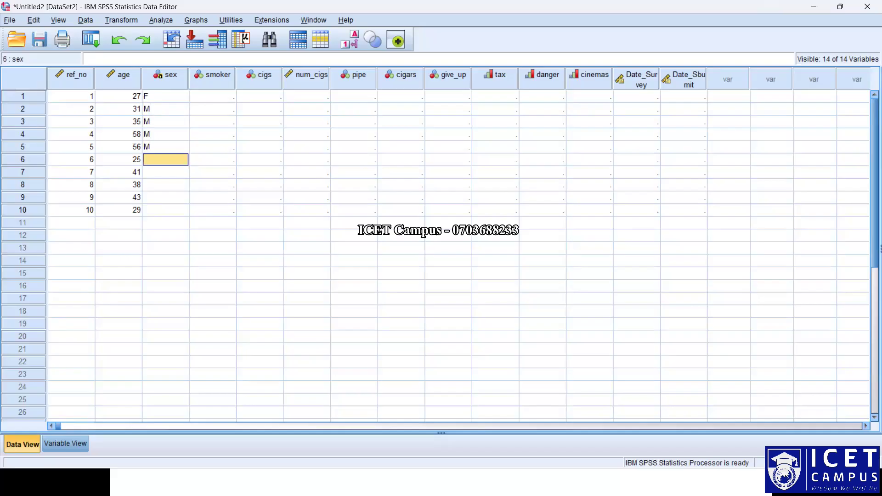
# Step: Fill the sex column with F for cases 6 to 9 and M for case 10
pyautogui.write('F')
pyautogui.press('Return')
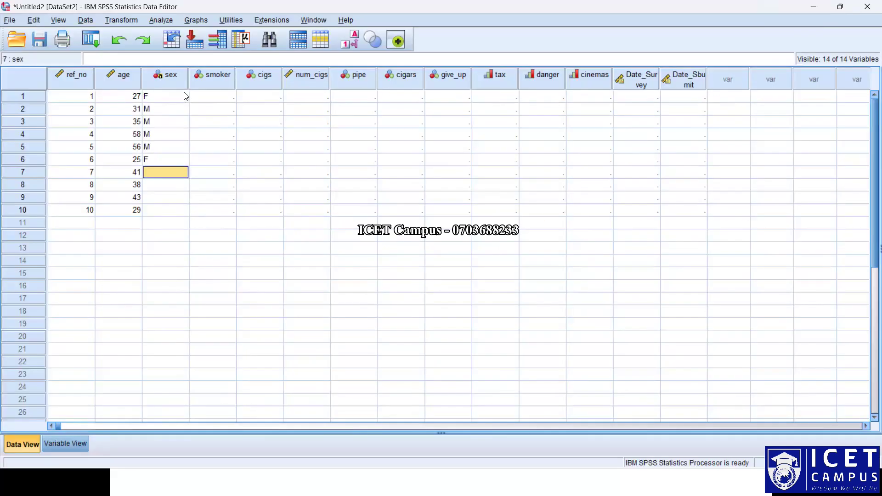
pyautogui.write('F')
pyautogui.press('Return')
pyautogui.write('F')
pyautogui.press('Return')
pyautogui.write('F')
pyautogui.press('Return')
pyautogui.write('M')
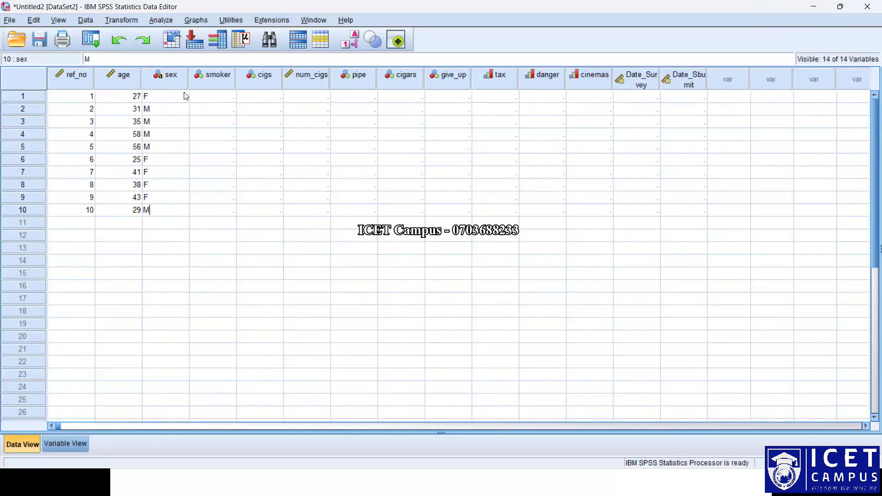
pyautogui.press('Return')
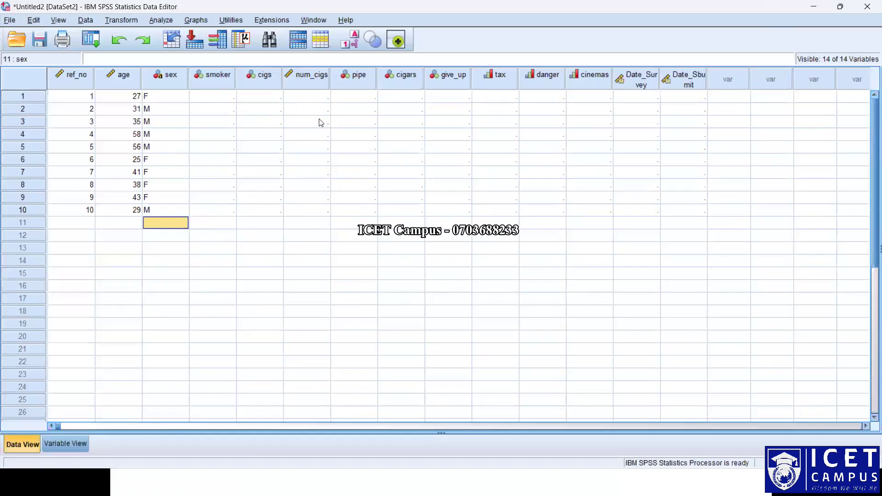
# Step: Fill the smoker column with 1 for case 1, 2 for cases 2 to 5, and 1 for cases 6 to 10
pyautogui.hotkey('ctrl', 'Up')
pyautogui.press('Right')
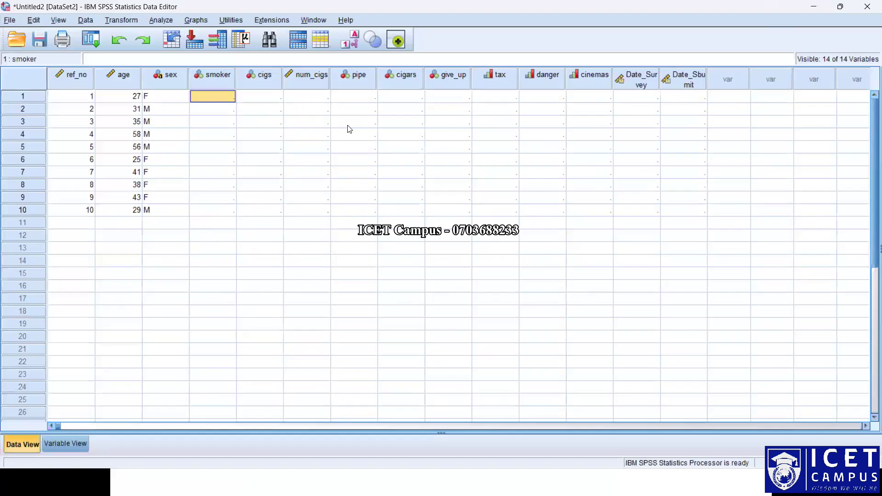
pyautogui.write('1 ')
pyautogui.write('2 2 2 2 ')
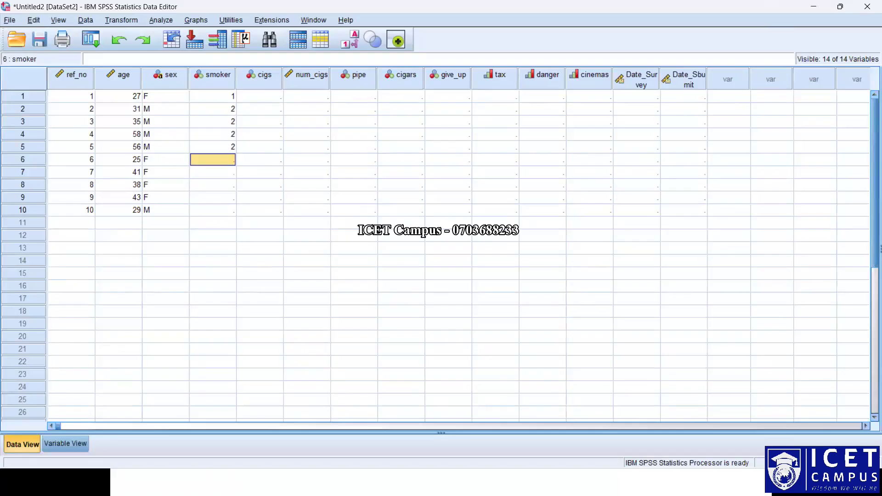
pyautogui.write('1 1 1 1 1')
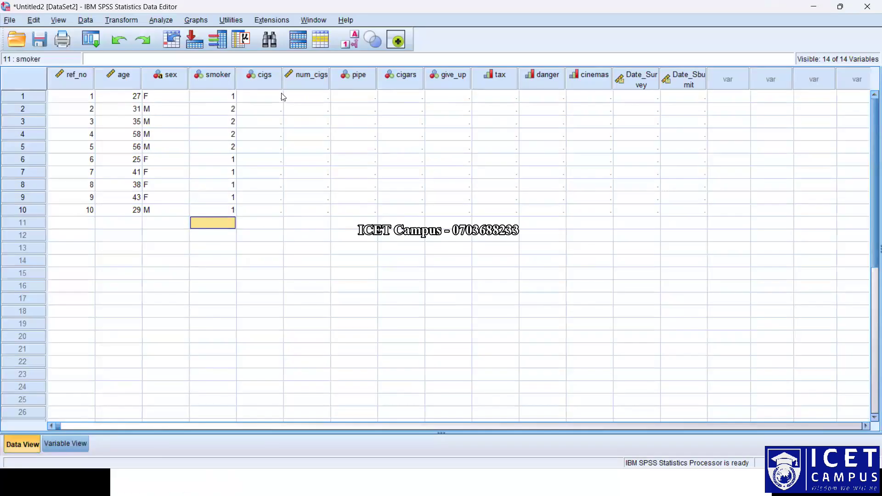
# Step: Enter 1 in the cigs column for cases 1, 6 and 7, leaving cases 2 to 5 empty
pyautogui.click(280, 95)
pyautogui.write('1')
pyautogui.press('Return')
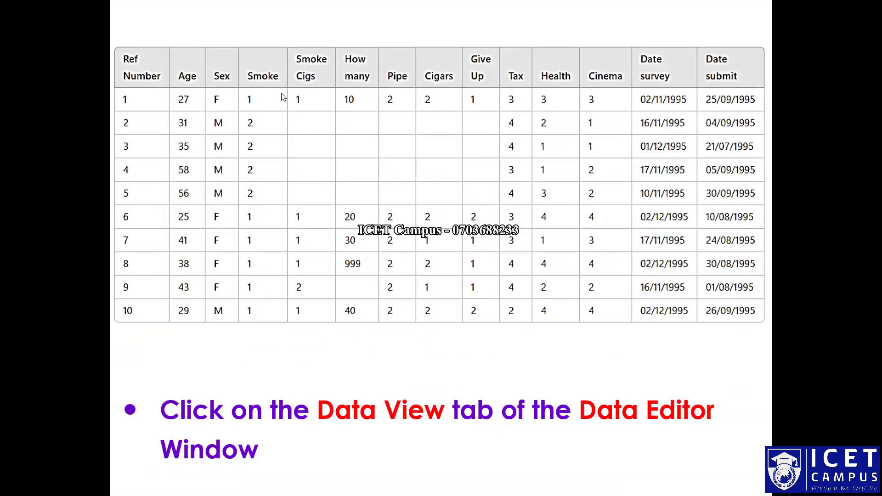
pyautogui.press('Down')
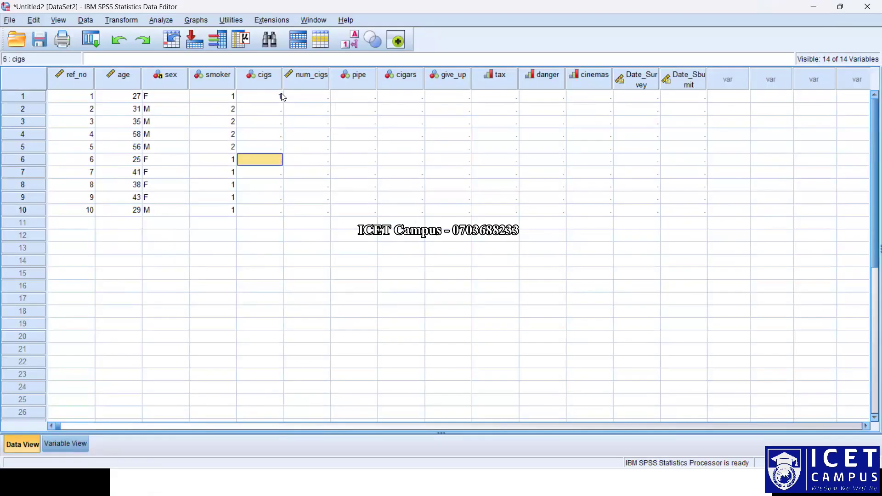
pyautogui.write('1')
pyautogui.press('Return')
pyautogui.write('1')
pyautogui.press('Return')
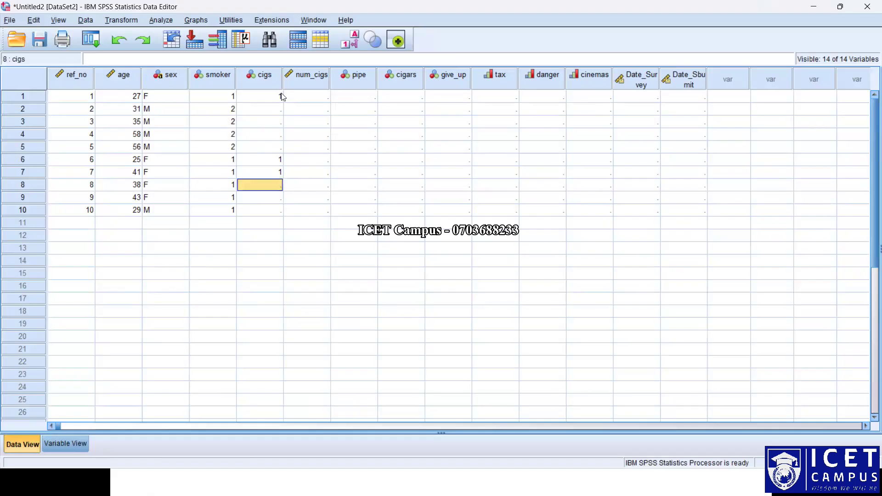
# Step: Enter 1, 2 and 1 in the cigs column for cases 8, 9 and 10
pyautogui.write('1')
pyautogui.press('Return')
pyautogui.write('2')
pyautogui.press('Return')
pyautogui.write('1')
pyautogui.press('Return')
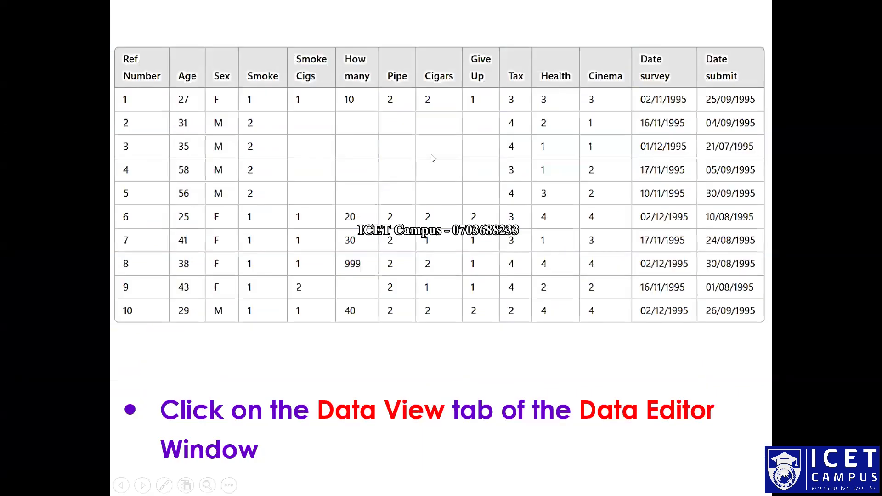
# Step: Enter 10 in the num_cigs column for case 1
pyautogui.click(325, 96)
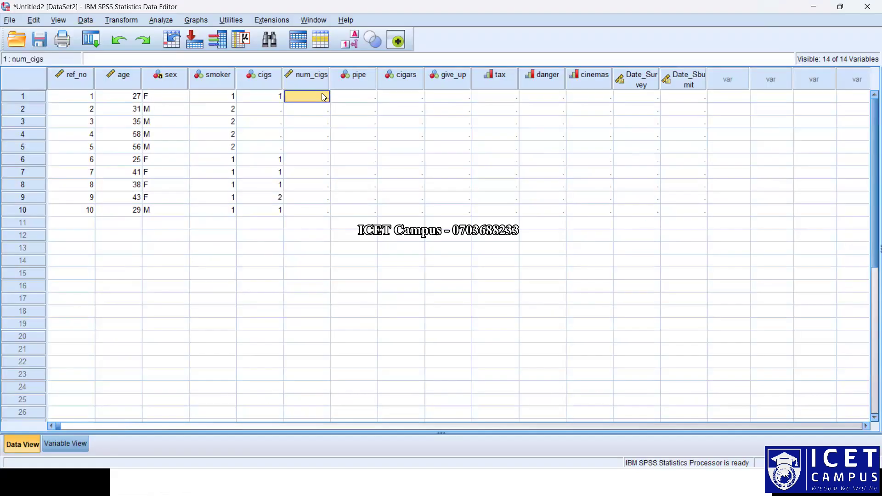
pyautogui.write('10')
pyautogui.press('Return')
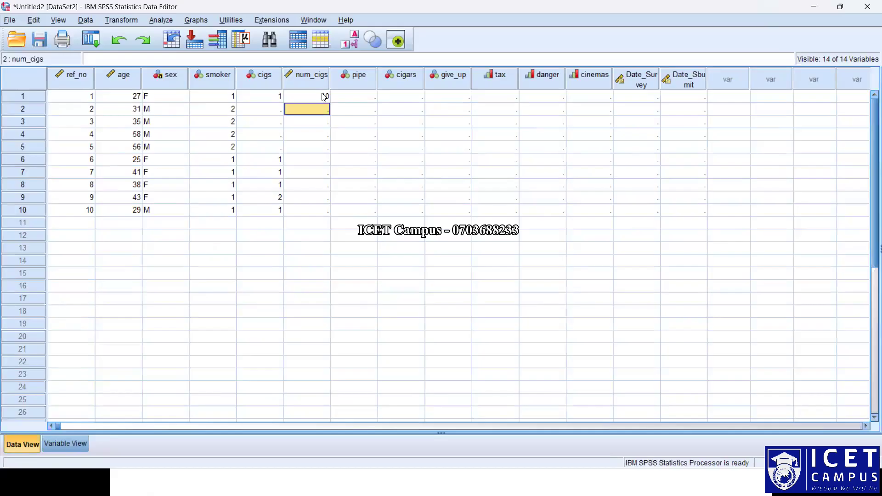
# Step: Enter 20 for case 6 and 30 for case 7 in the num_cigs column, leaving cases 2 to 5 empty
pyautogui.press('Down')
pyautogui.press('Down')
pyautogui.press('Down')
pyautogui.press('Down')
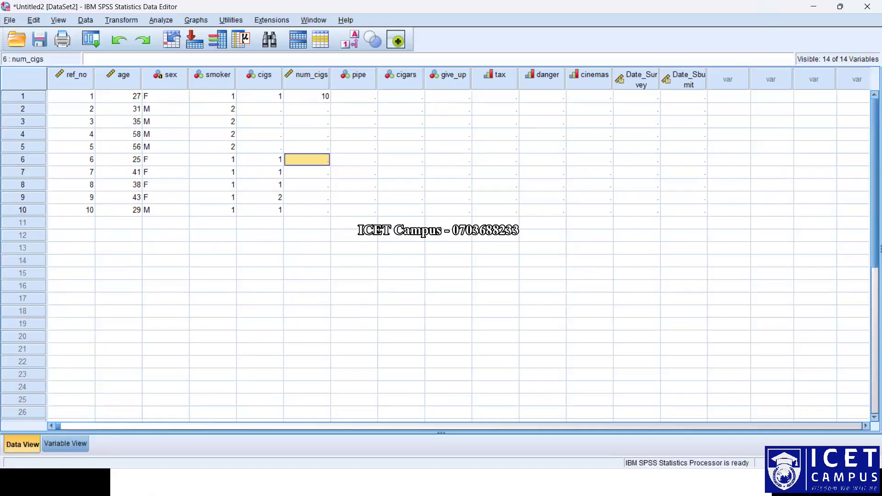
pyautogui.write('2')
pyautogui.press('Return')
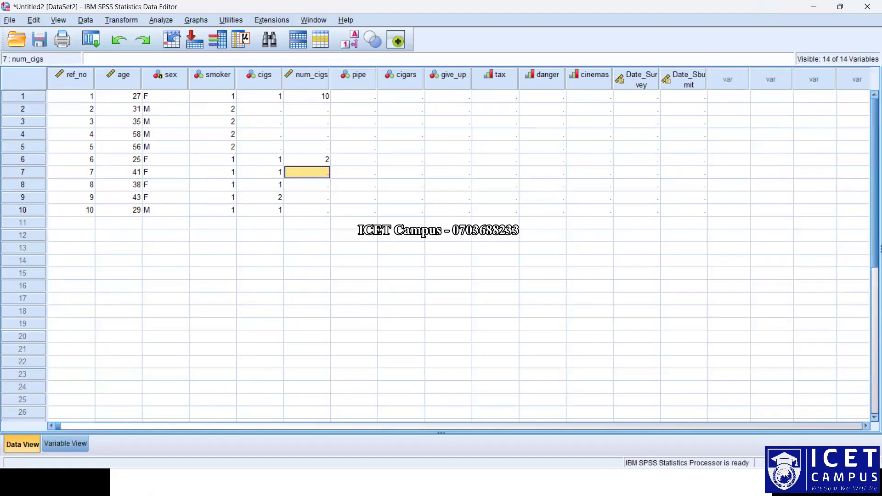
pyautogui.press('Up')
pyautogui.write('20')
pyautogui.press('Return')
pyautogui.write('30')
pyautogui.press('Return')
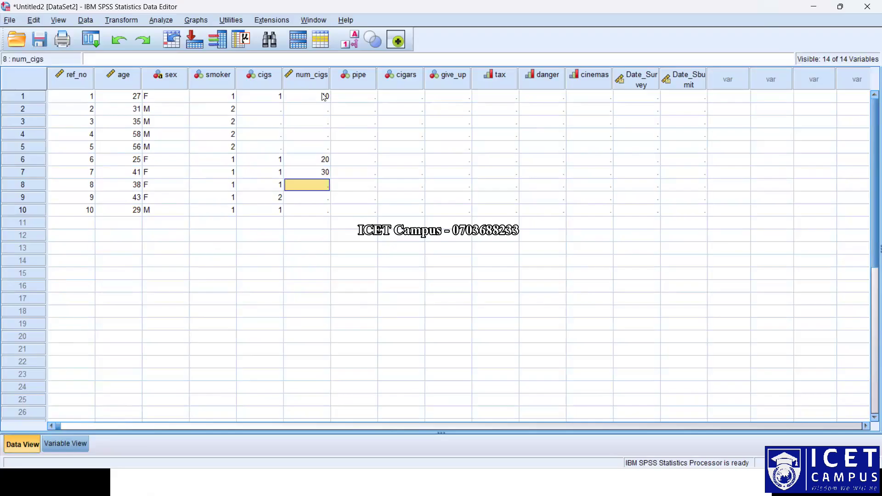
# Step: Enter 999 for case 8 and 40 for case 10 in the num_cigs column, leaving case 9 empty
pyautogui.write('999')
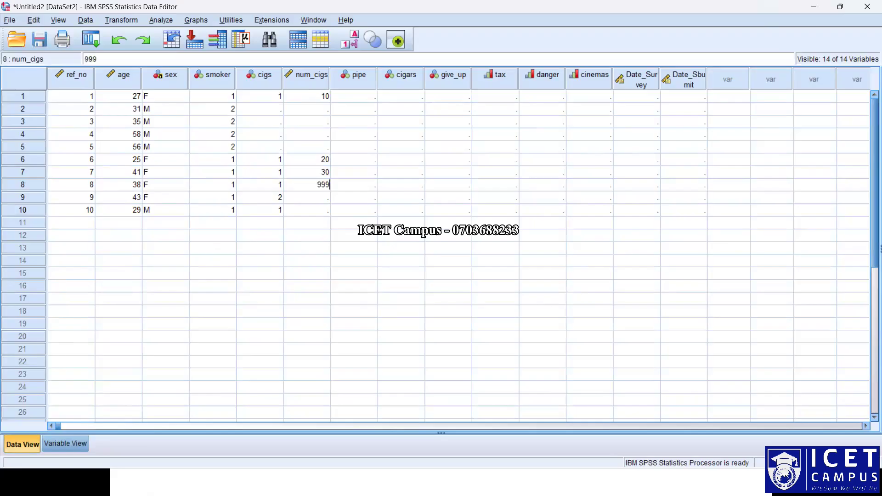
pyautogui.press('Return')
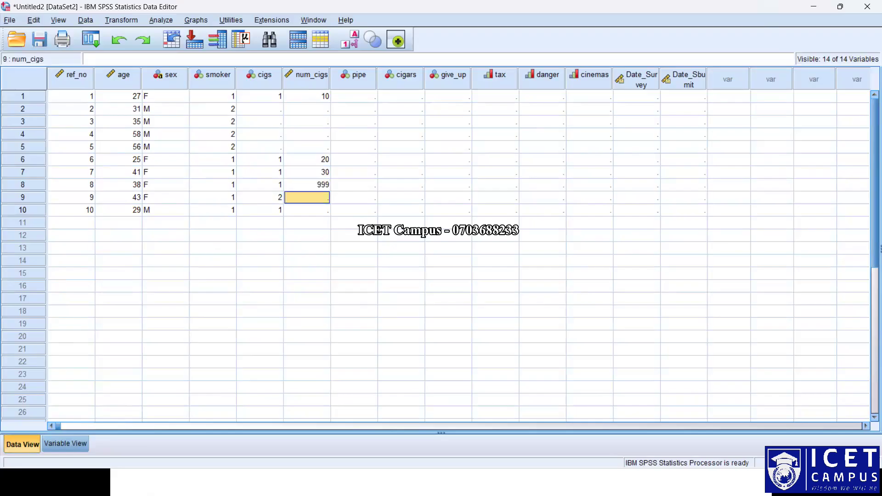
pyautogui.press('Return')
pyautogui.write('40')
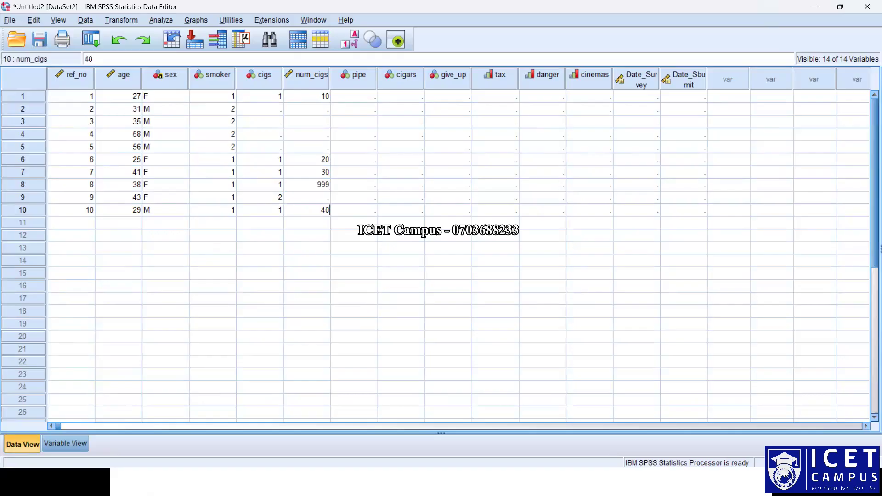
pyautogui.press('Return')
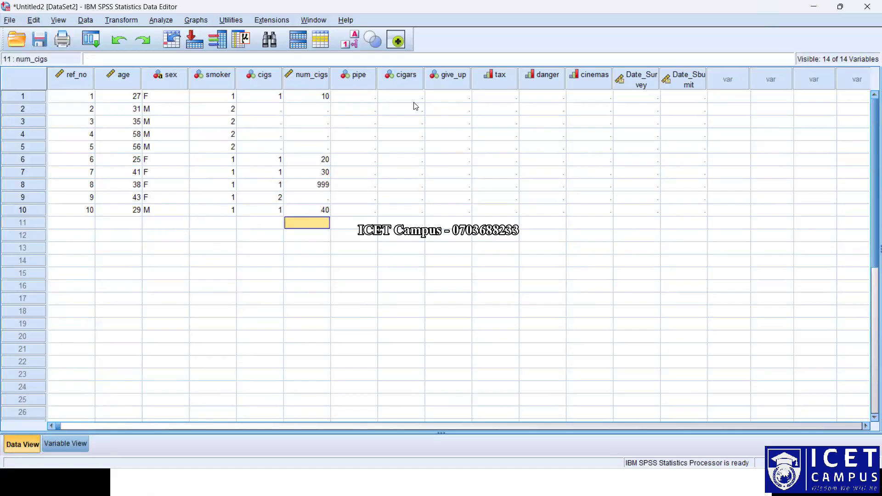
# Step: Enter 2 in the pipe column for case 1 and cases 6 to 10, leaving cases 2 to 5 empty
pyautogui.hotkey('alt', 'Tab')
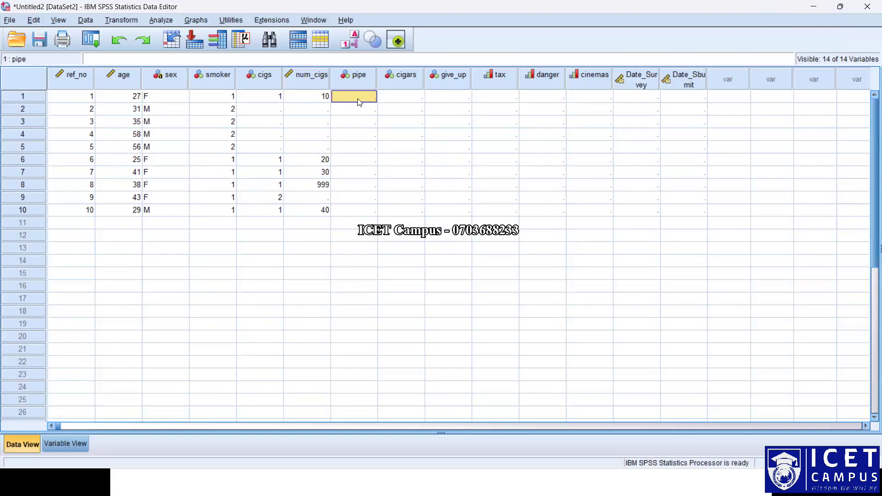
pyautogui.write('2')
pyautogui.press('Return')
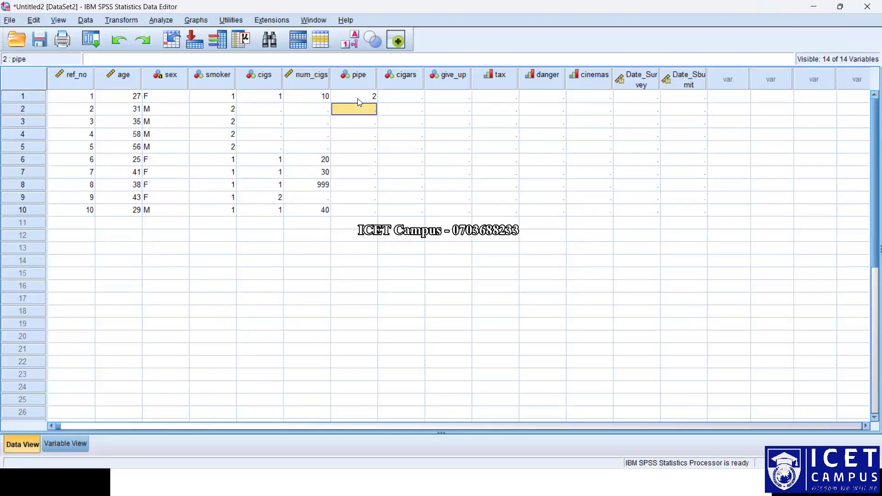
pyautogui.press('Down')
pyautogui.press('Down')
pyautogui.press('Down')
pyautogui.press('Down')
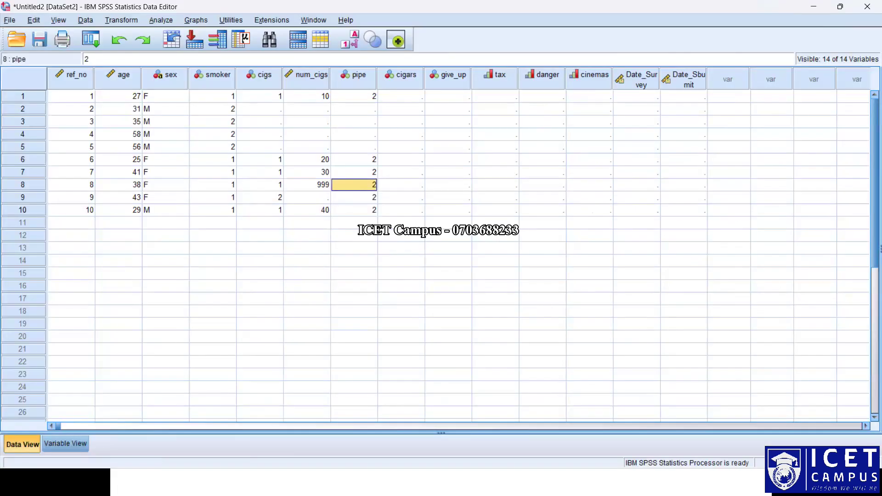
pyautogui.press('Up')
pyautogui.press('Up')
pyautogui.press('Up')
pyautogui.press('Up')
pyautogui.press('Up')
pyautogui.press('Up')
pyautogui.press('Up')
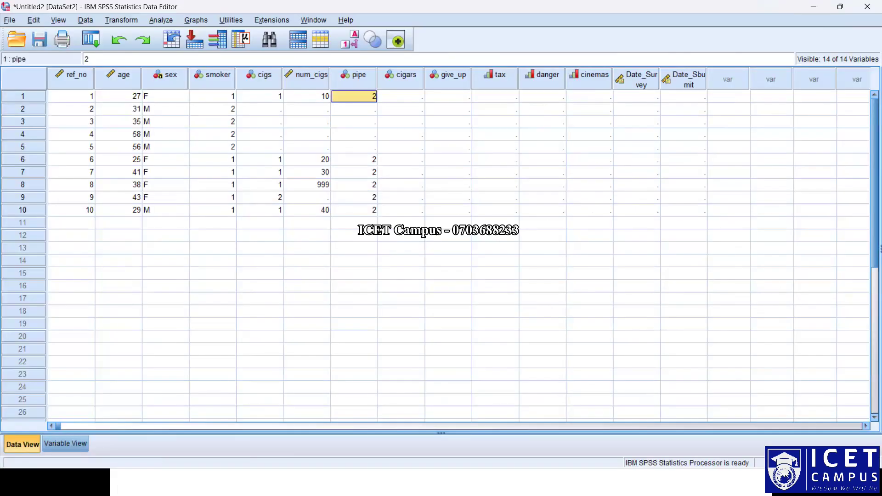
pyautogui.press('Right')
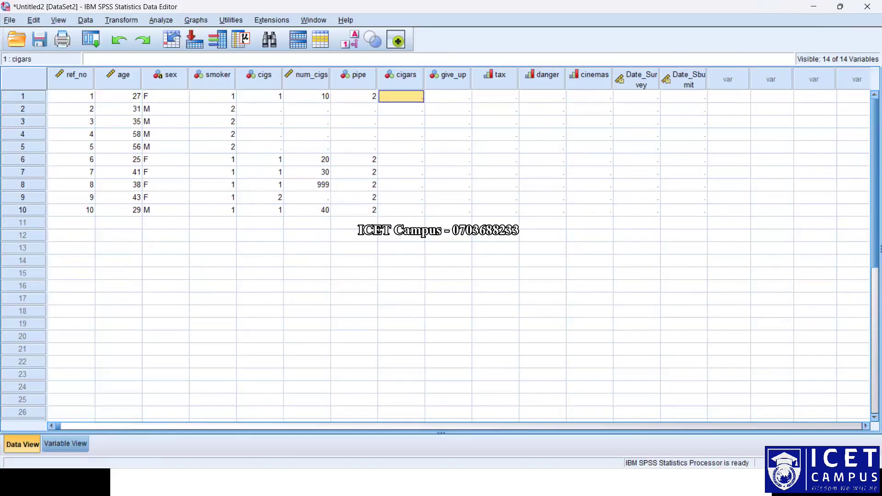
pyautogui.write('2')
pyautogui.press('Down')
pyautogui.press('Down')
pyautogui.press('Down')
pyautogui.press('Down')
pyautogui.press('Down')
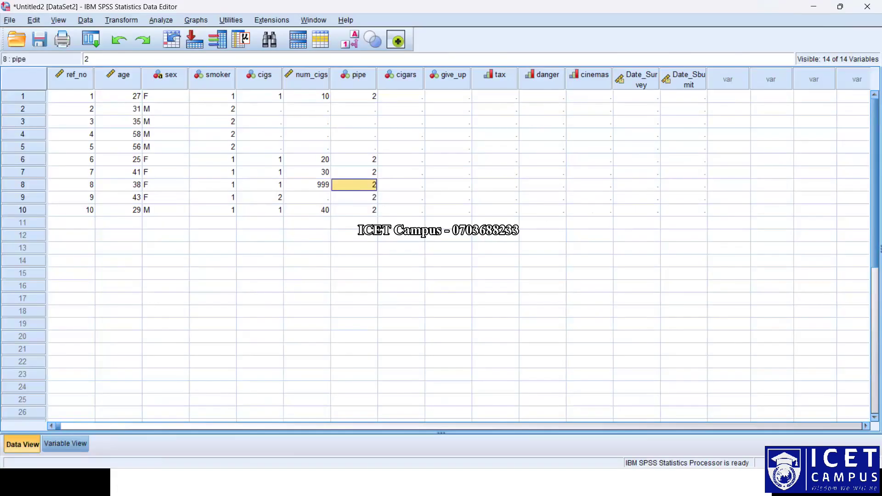
# Step: Enter 2 in the cigars column for case 1, leaving cases 2 to 5 empty
pyautogui.click(354, 96)
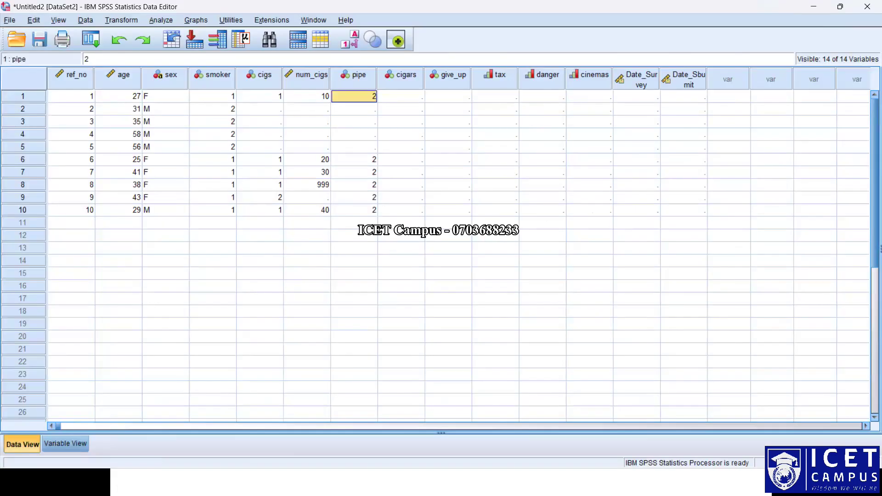
pyautogui.press('Right')
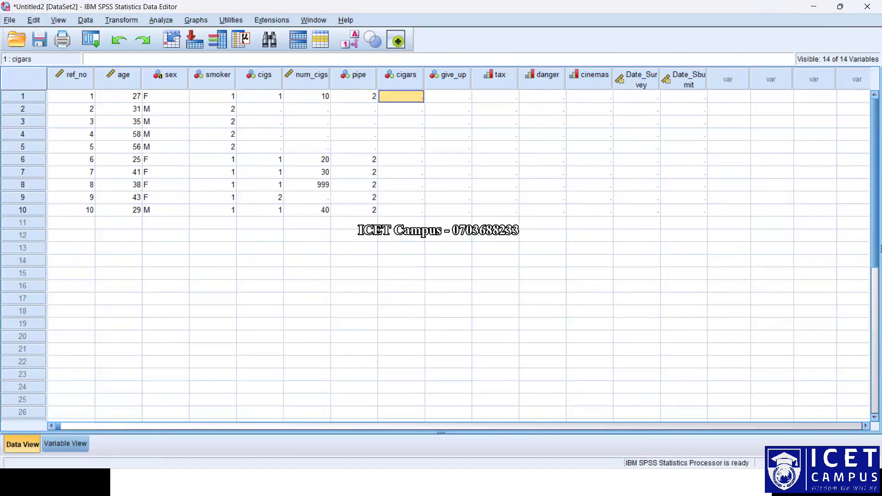
pyautogui.write('2')
pyautogui.press('Return')
pyautogui.press('Down')
pyautogui.press('Down')
pyautogui.press('Down')
pyautogui.press('Down')
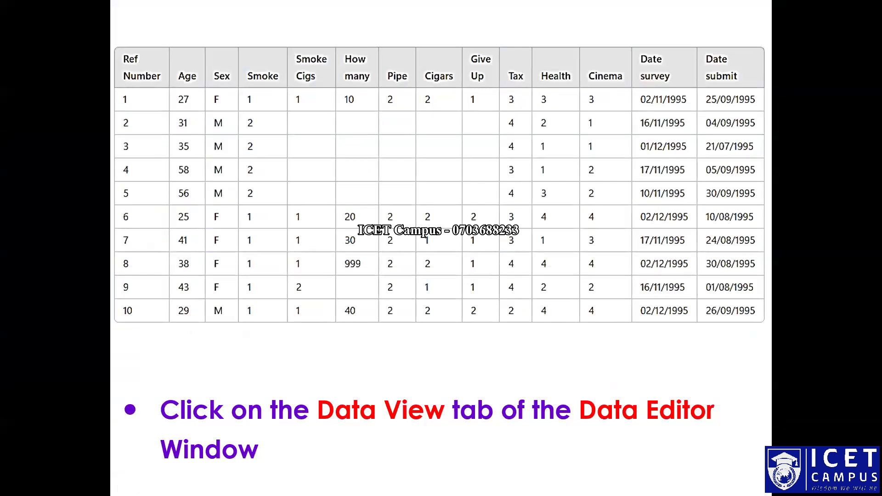
# Step: Enter 2, 1, 2, 1 and 2 in the cigars column for cases 6 to 10
pyautogui.write('2')
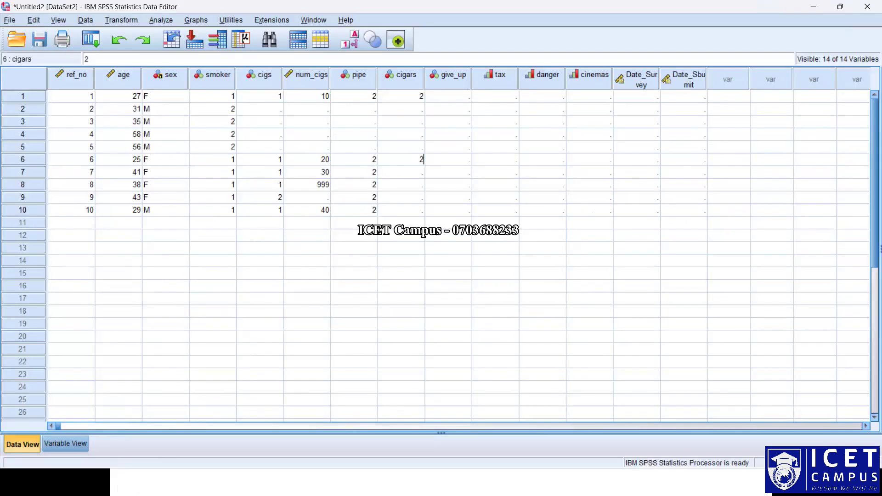
pyautogui.press('Return')
pyautogui.write('1')
pyautogui.press('Return')
pyautogui.write('2')
pyautogui.press('Return')
pyautogui.write('1')
pyautogui.press('Return')
pyautogui.write('2')
pyautogui.press('Return')
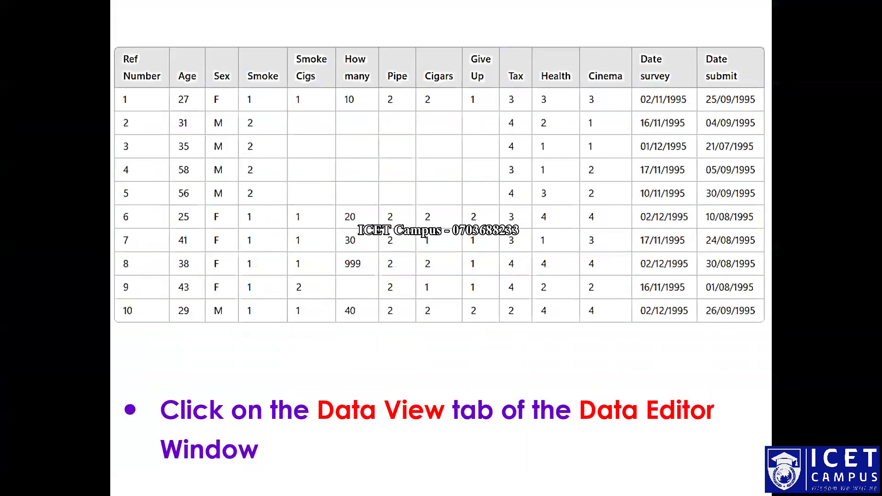
pyautogui.click(401, 198)
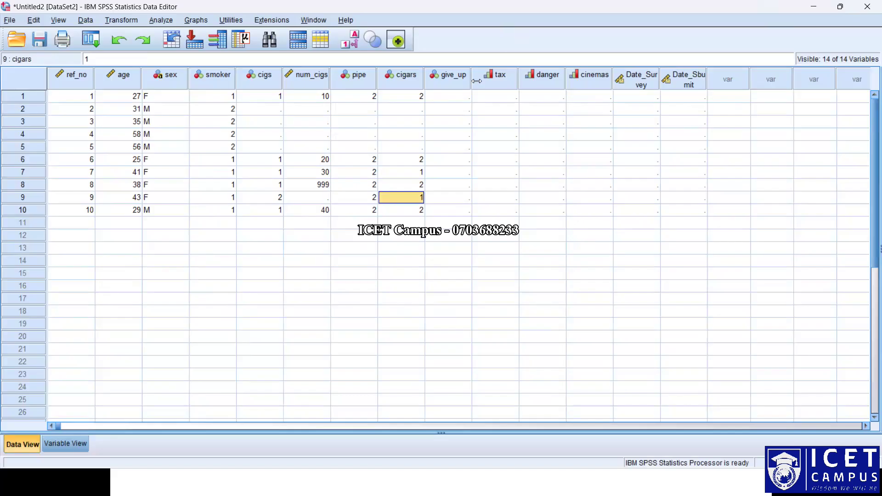
# Step: Fill the give_up column with 1 for case 1 and 2, 1, 1, 1, 2 for cases 6 to 10, leaving cases 2 to 5 empty
pyautogui.click(464, 98)
pyautogui.write('1')
pyautogui.press('Down')
pyautogui.press('Down')
pyautogui.press('Down')
pyautogui.press('Down')
pyautogui.press('Down')
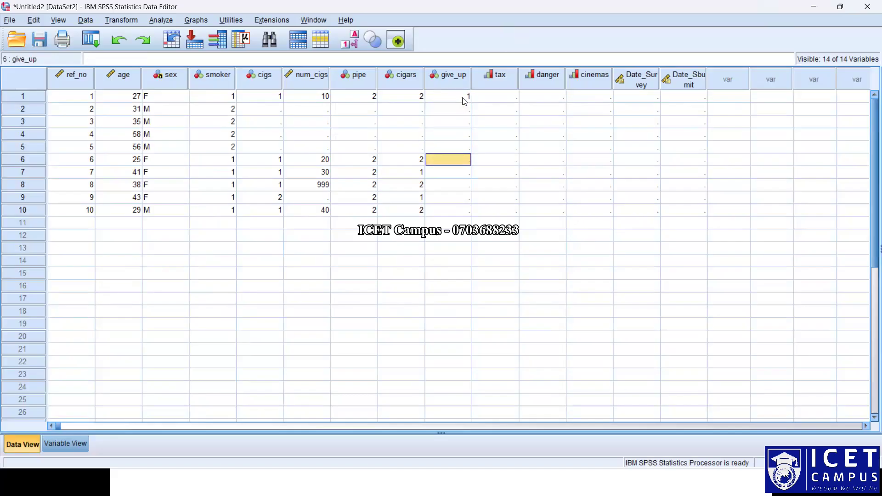
pyautogui.write('2 1 1 1 2')
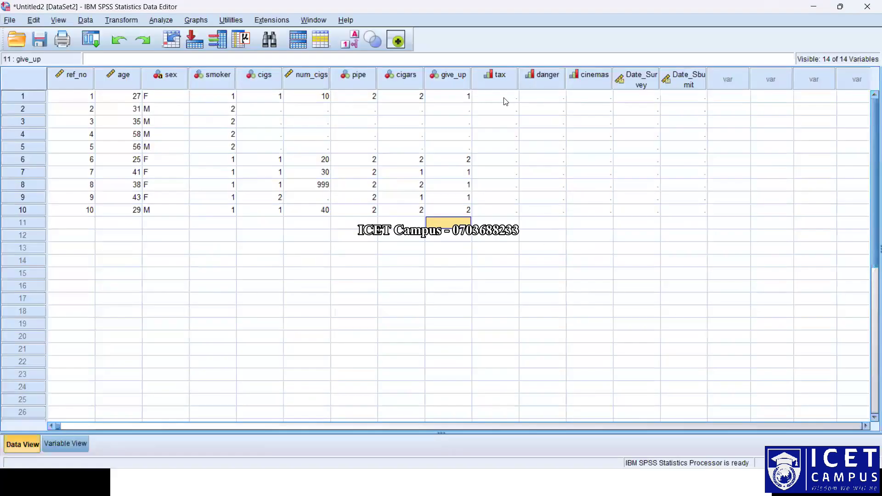
# Step: Enter 3, 4, 4 and 3 in the tax column for cases 1 to 4
pyautogui.click(504, 99)
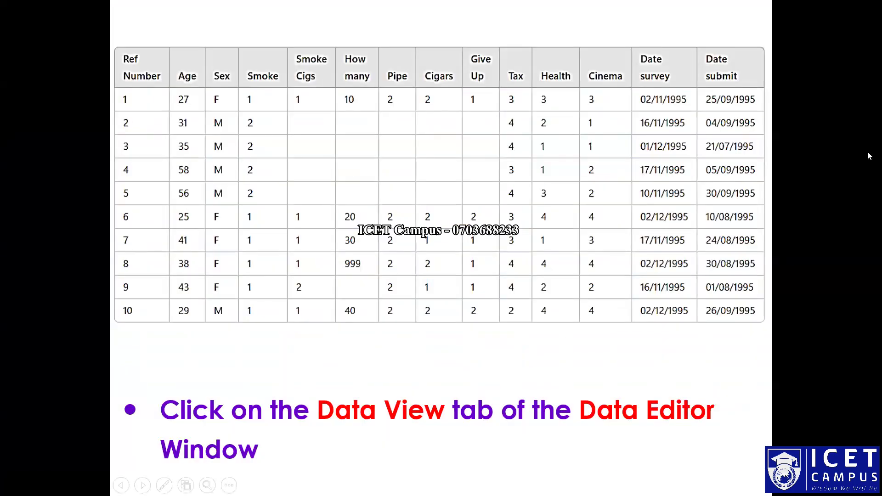
pyautogui.write('4')
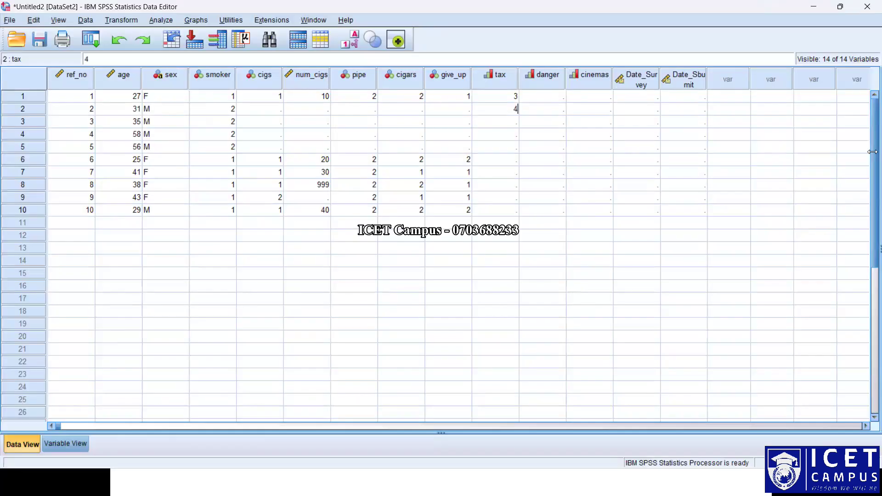
pyautogui.press('Return')
pyautogui.write('4')
pyautogui.press('Return')
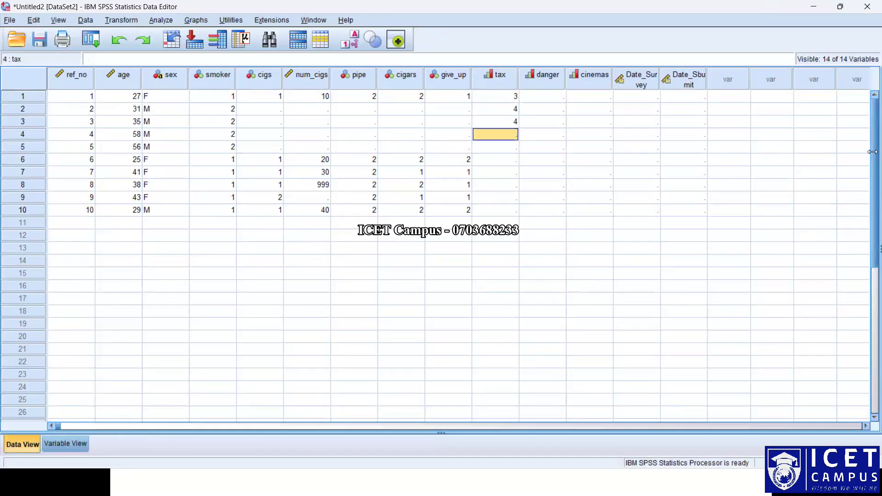
pyautogui.write('3')
pyautogui.press('Return')
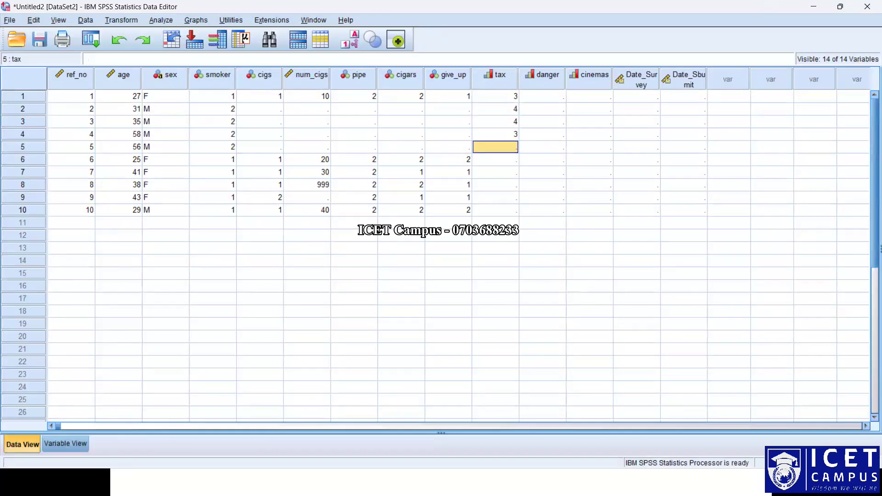
# Step: Enter 4, 3, 3, 4, 4 and 2 in the tax column for cases 5 to 10
pyautogui.write('4')
pyautogui.press('Return')
pyautogui.write('3')
pyautogui.press('Return')
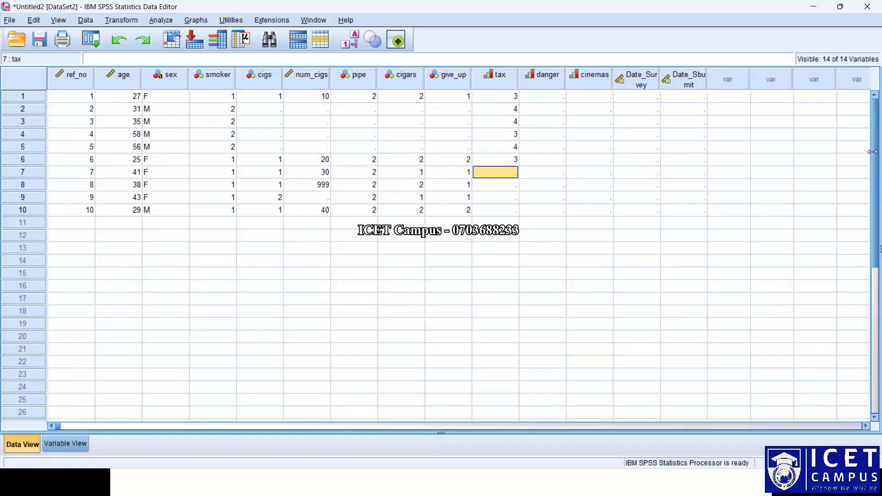
pyautogui.write('3')
pyautogui.press('Return')
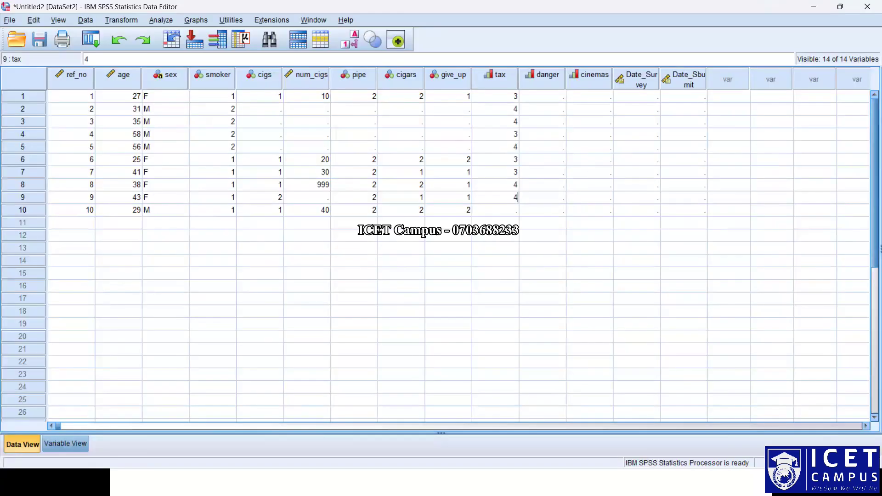
pyautogui.write('2')
pyautogui.press('Return')
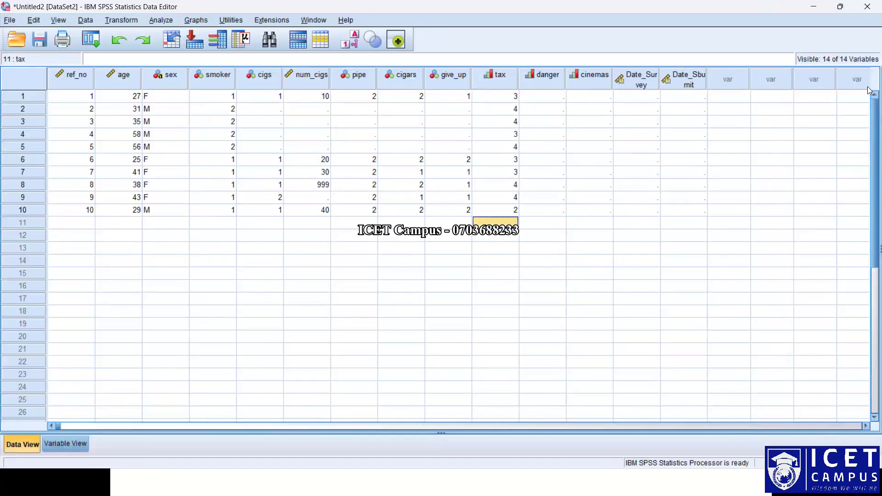
# Step: Enter 3, 2, 1 and 1 in the danger column for cases 1 to 4, using the slide's Health values
pyautogui.click(536, 98)
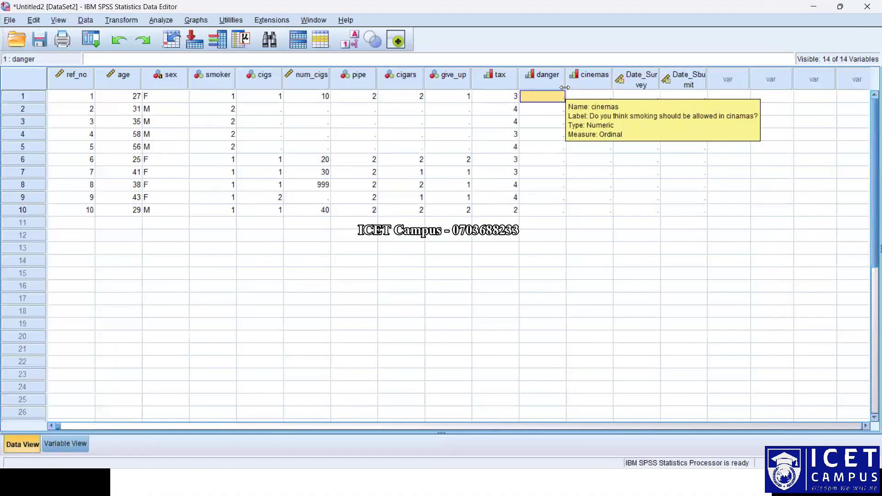
pyautogui.press('Return')
pyautogui.write('2')
pyautogui.press('Return')
pyautogui.write('1')
pyautogui.press('Return')
pyautogui.write('1')
pyautogui.press('Return')
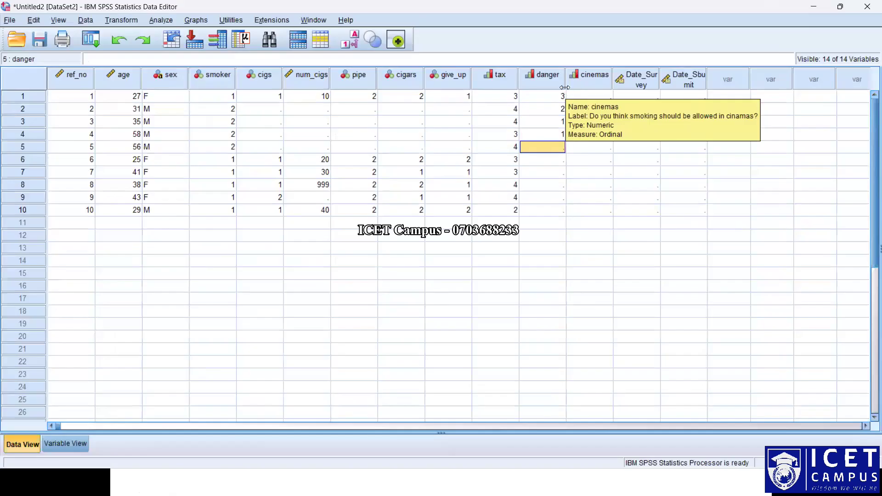
# Step: Enter 3, 4, 1, 4, 2 and 4 in the danger column for cases 5 to 10
pyautogui.write('3')
pyautogui.press('Return')
pyautogui.write('4')
pyautogui.press('Return')
pyautogui.write('1')
pyautogui.press('Return')
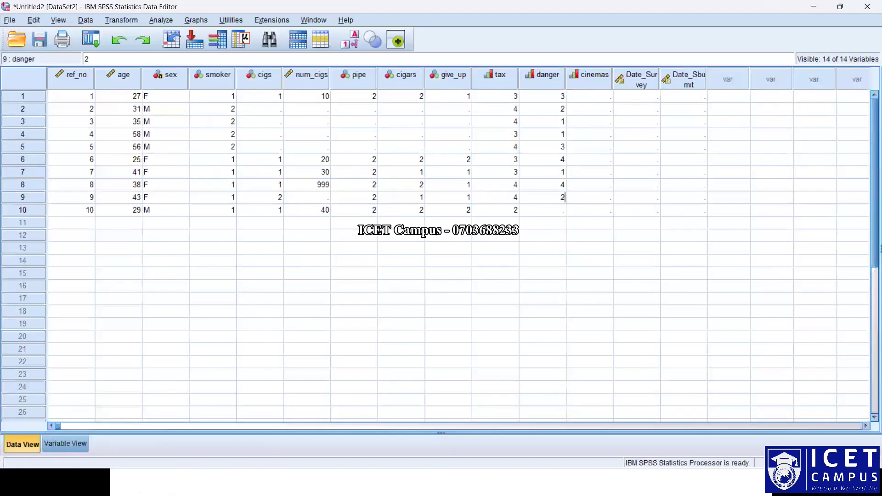
pyautogui.press('Return')
pyautogui.write('4')
pyautogui.press('Return')
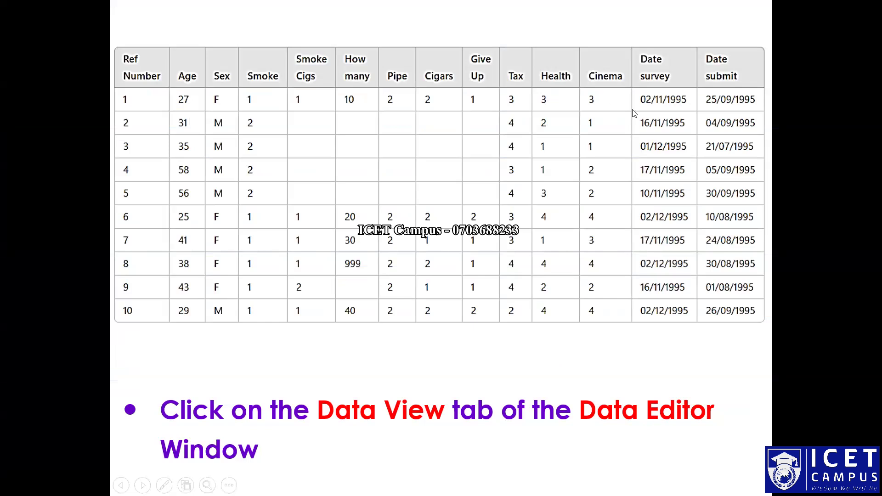
# Step: Enter 3, 1, 1, 2 and 2 in the cinemas column for cases 1 to 5
pyautogui.click(589, 96)
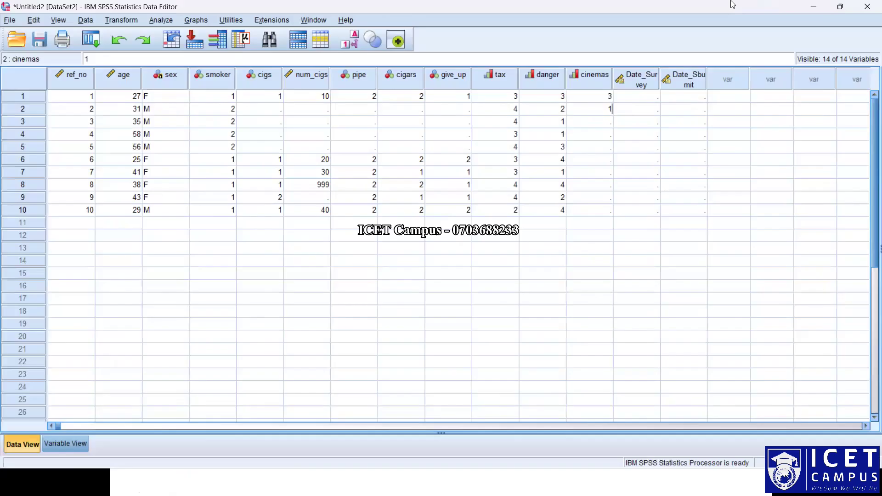
pyautogui.write('1')
pyautogui.press('Return')
pyautogui.write('2')
pyautogui.press('Return')
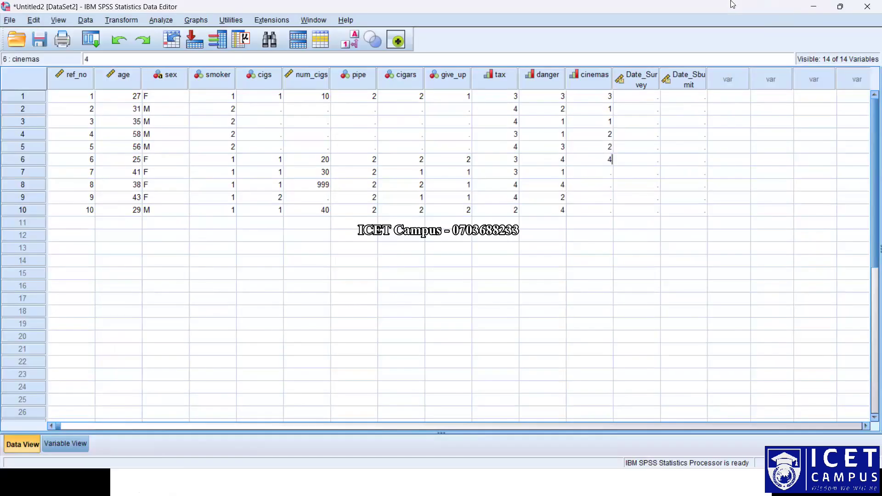
# Step: Enter 4, 3, 4, 2 and 4 in the cinemas column for cases 6 to 10
pyautogui.write('4')
pyautogui.press('Return')
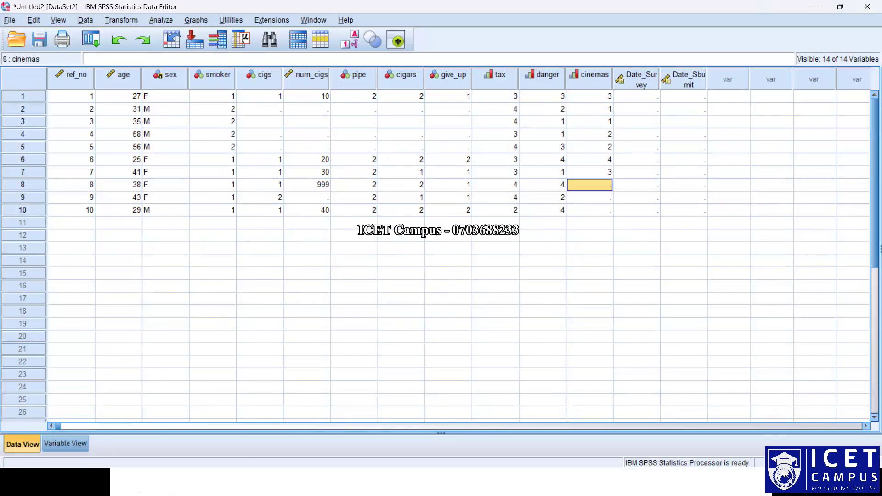
pyautogui.write('4')
pyautogui.press('Return')
pyautogui.write('2')
pyautogui.press('Return')
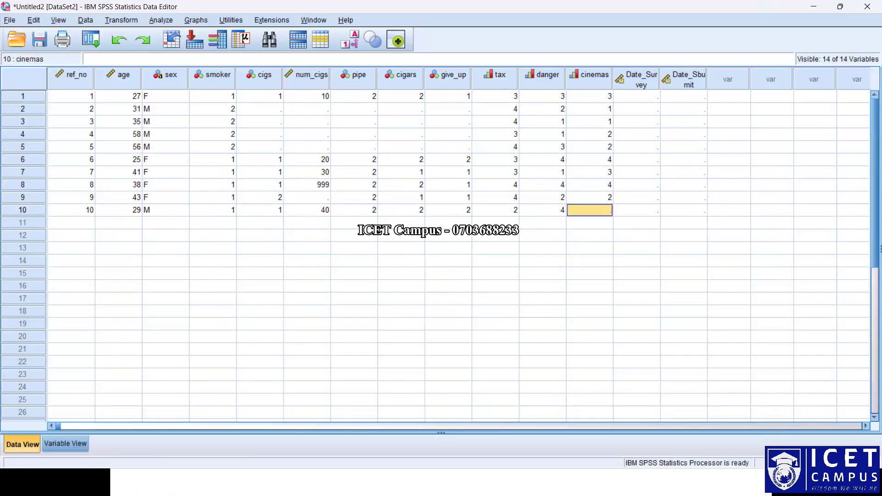
pyautogui.write('4')
pyautogui.press('Return')
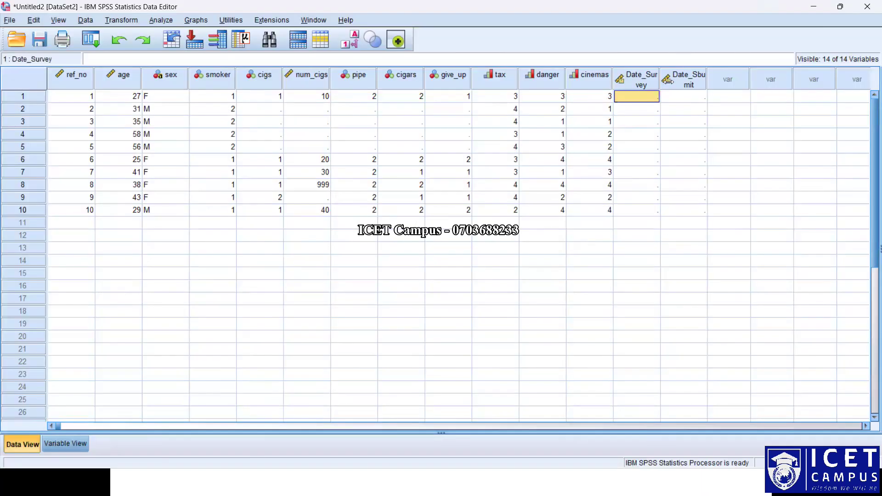
# Step: Widen the Date_Survey and Date_Sbumit columns so each variable name fits on one line
pyautogui.click(679, 82)
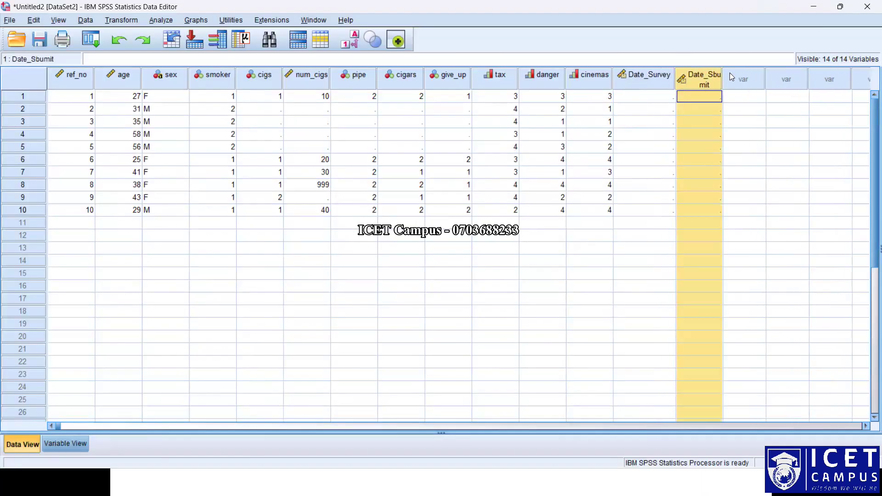
pyautogui.moveTo(722, 76); pyautogui.dragTo(760, 74)
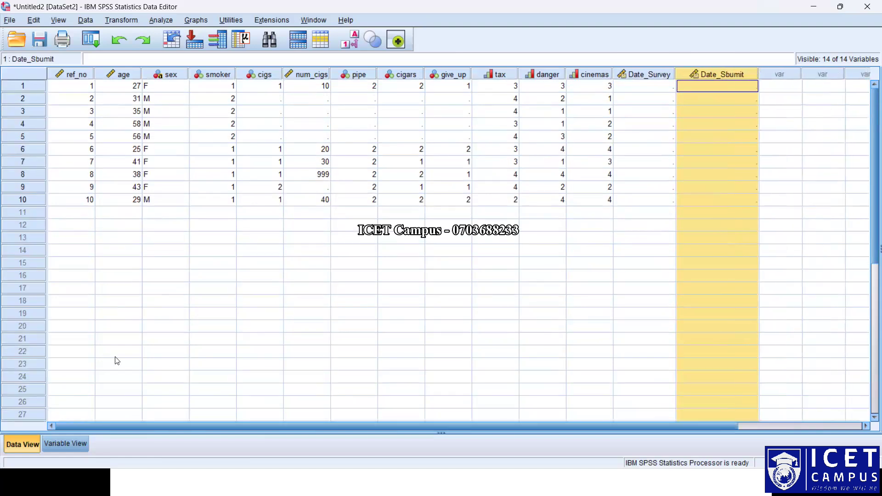
# Step: Compare the date variables' definitions with the slide's Date survey and Date submit columns, and return to the first Date_Survey cell
pyautogui.hotkey('ctrl', 't')
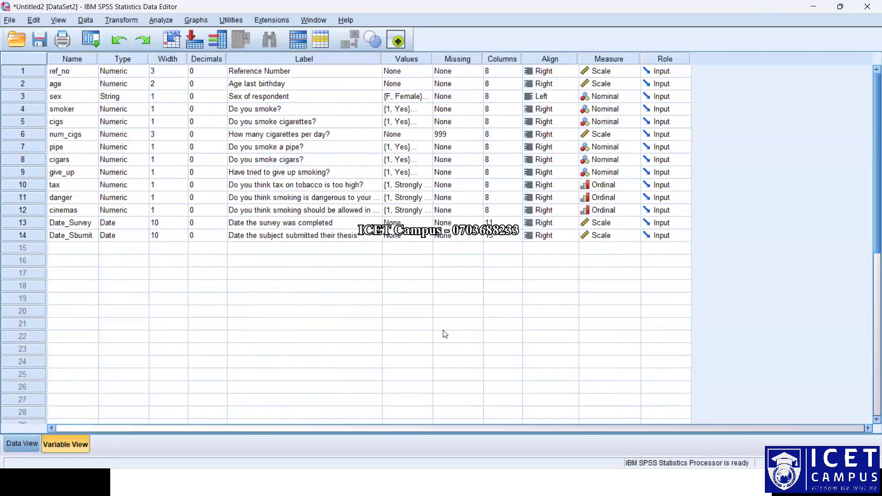
pyautogui.hotkey('alt', 'Tab')
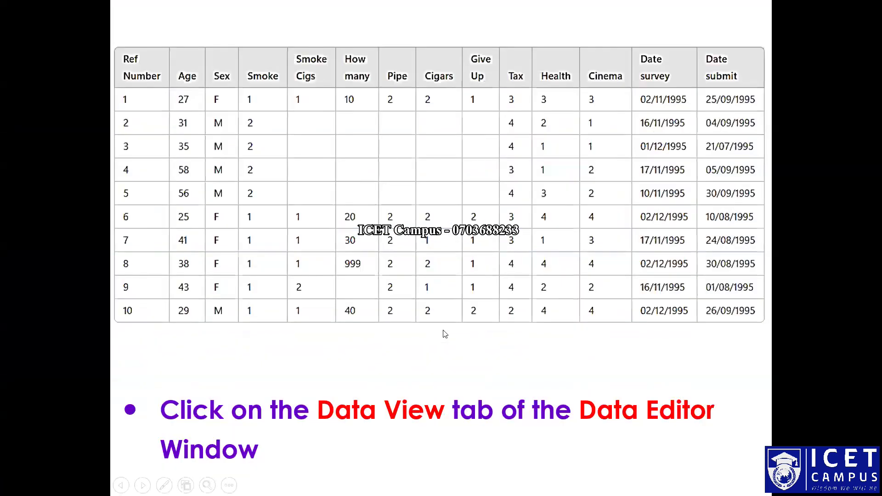
pyautogui.hotkey('alt', 'Tab')
pyautogui.click(15, 446)
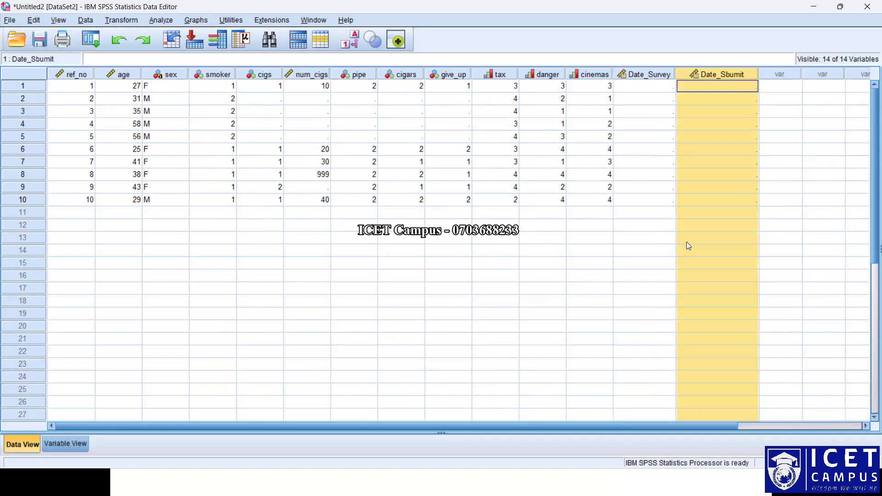
pyautogui.click(658, 91)
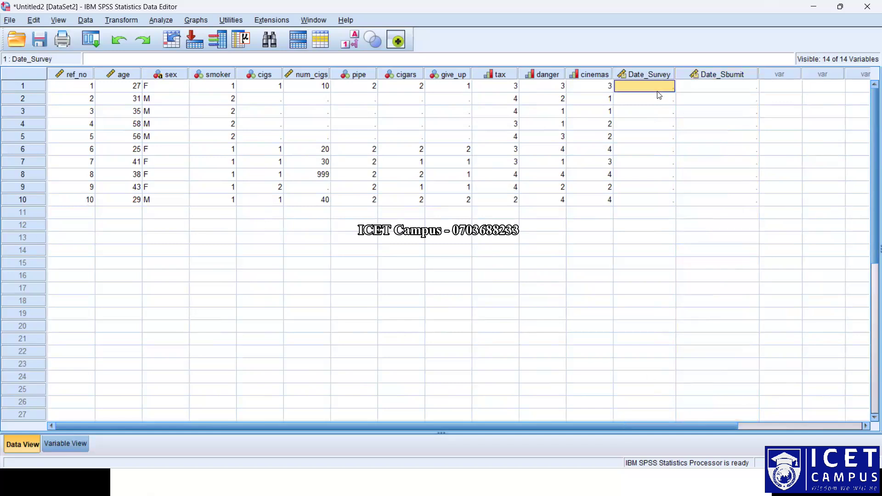
# Step: Review the available date formats for the Date_Survey variable and keep dd.mm.yyyy
pyautogui.click(72, 444)
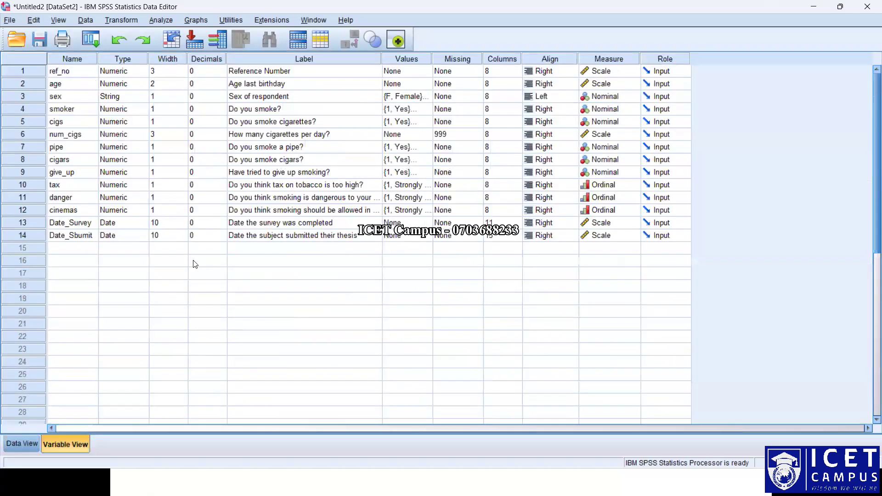
pyautogui.click(138, 223)
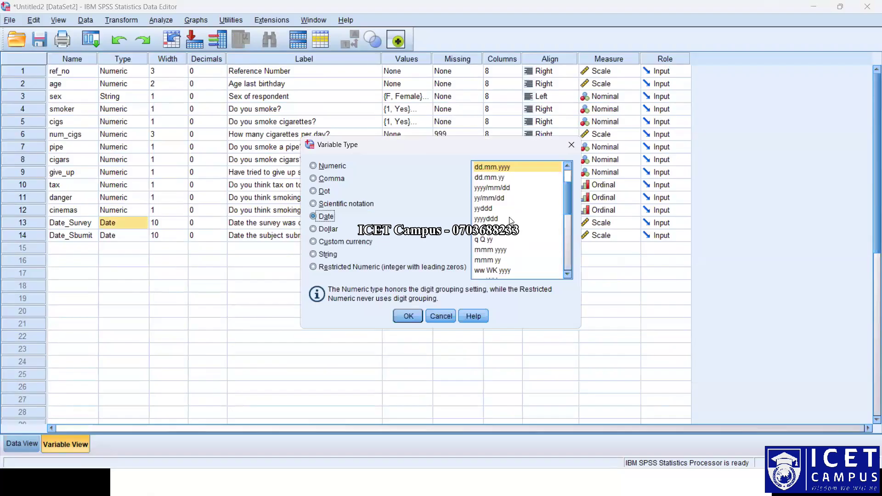
pyautogui.scroll(-1, 511, 221)
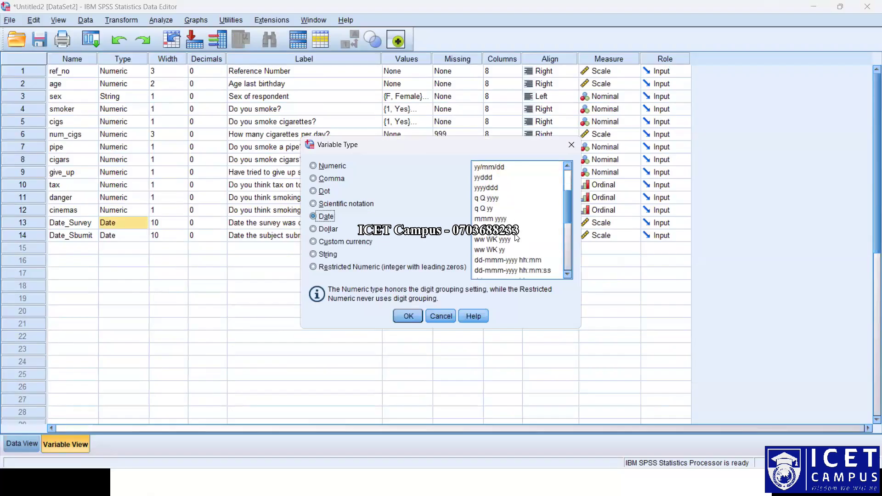
pyautogui.scroll(1, 517, 237)
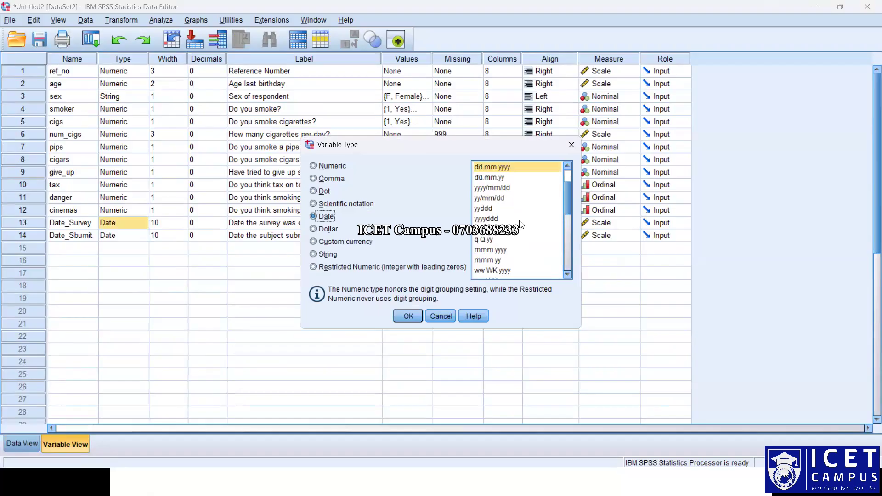
pyautogui.scroll(-1, 522, 218)
pyautogui.scroll(2, 521, 218)
pyautogui.click(521, 218)
pyautogui.scroll(-1, 521, 220)
pyautogui.click(512, 212)
pyautogui.click(408, 315)
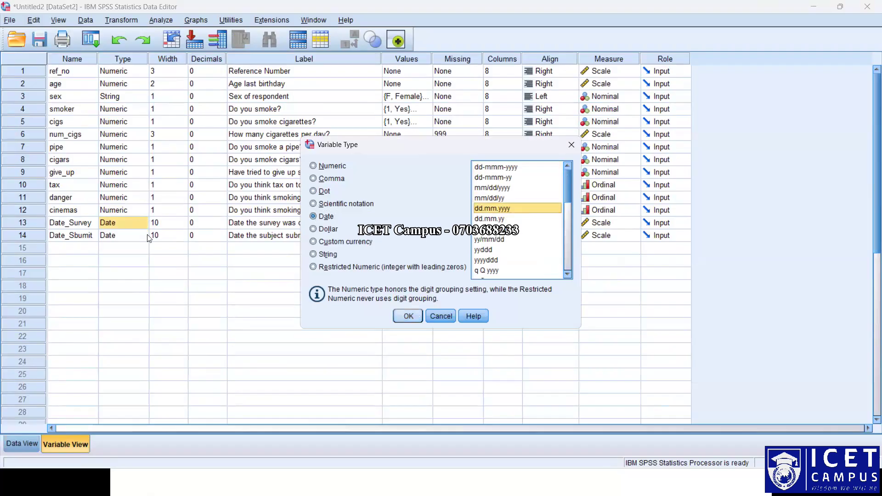
# Step: Check the date format of the Date_Sbumit variable and return to the case data
pyautogui.click(149, 238)
pyautogui.scroll(2, 533, 220)
pyautogui.click(407, 317)
pyautogui.click(22, 444)
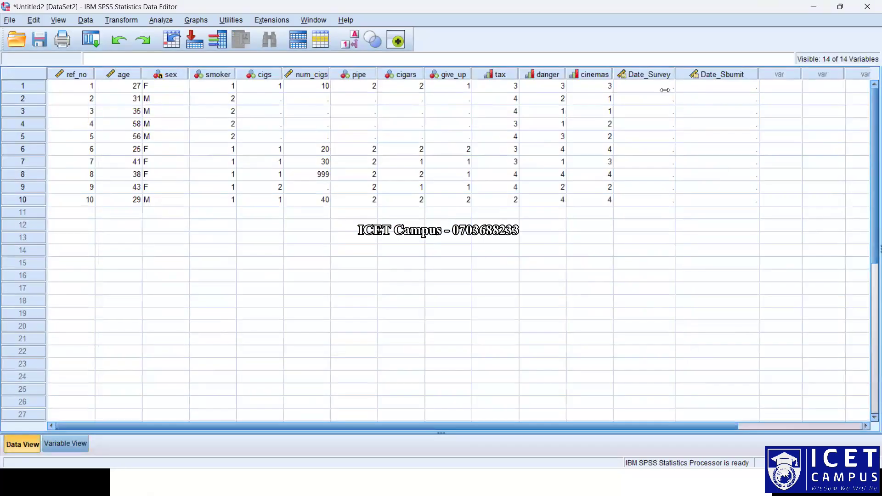
# Step: Enter 02.11.1995, 16.11.1995 and 01.12.1995 in the Date_Survey column for cases 1 to 3
pyautogui.click(665, 90)
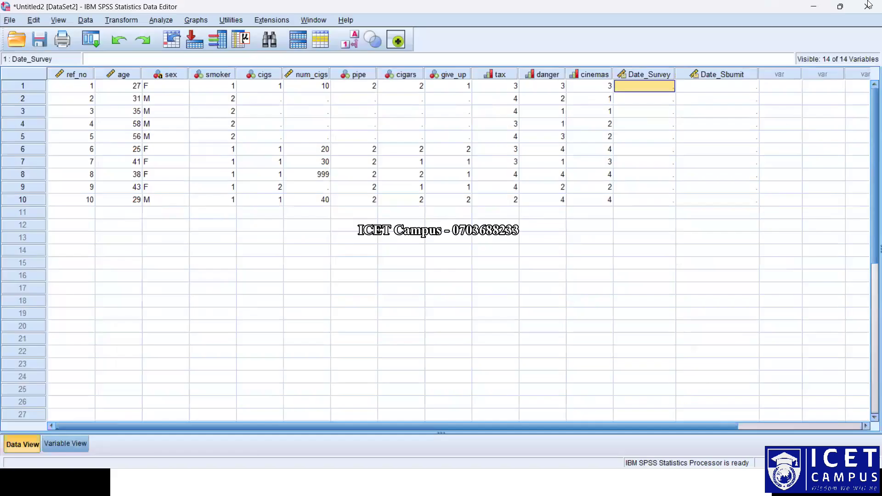
pyautogui.write('2')
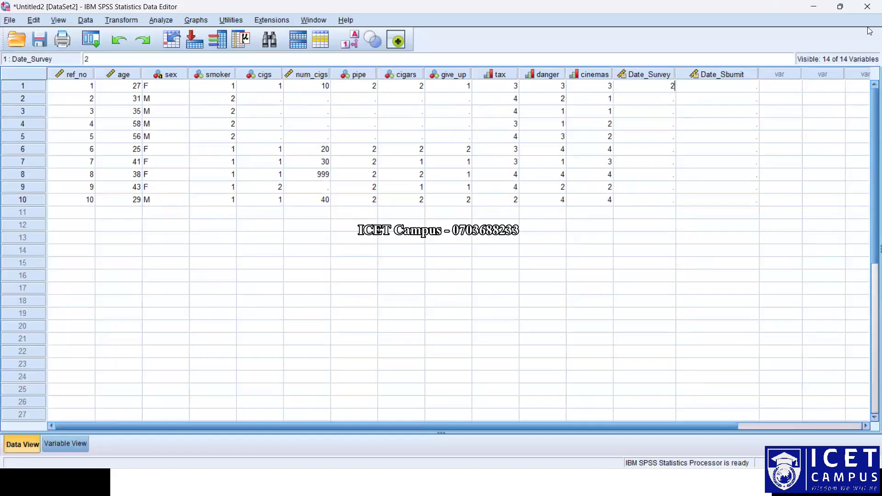
pyautogui.write('.11.1995')
pyautogui.press('Return')
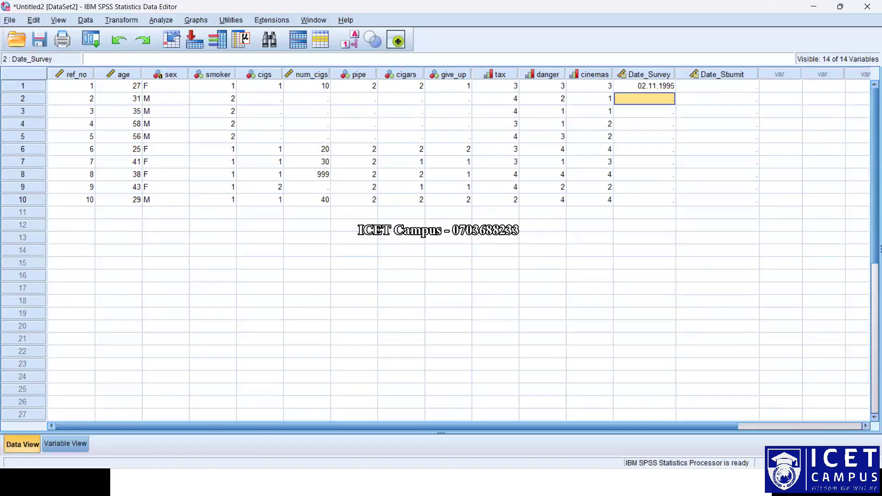
pyautogui.write('16.11.1995')
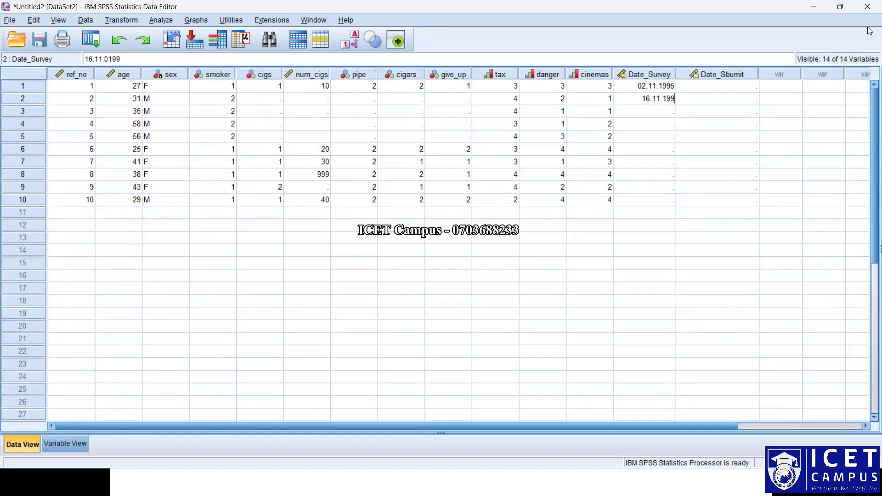
pyautogui.press('Return')
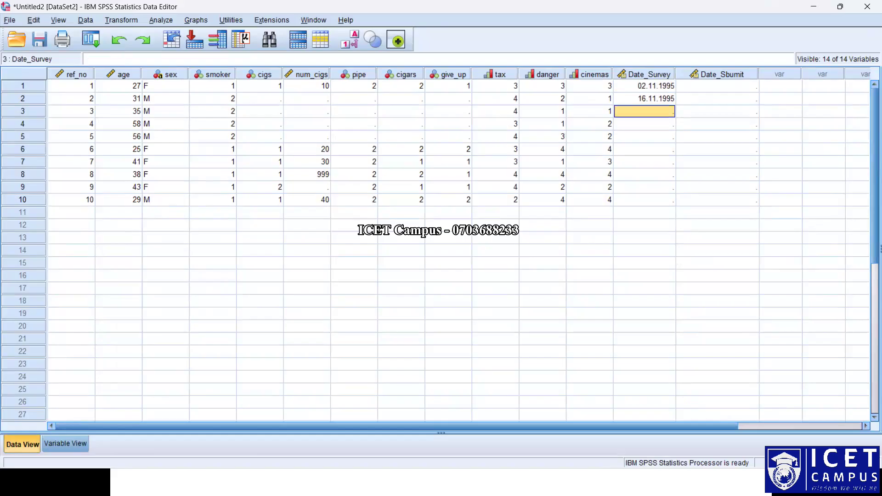
pyautogui.write('01')
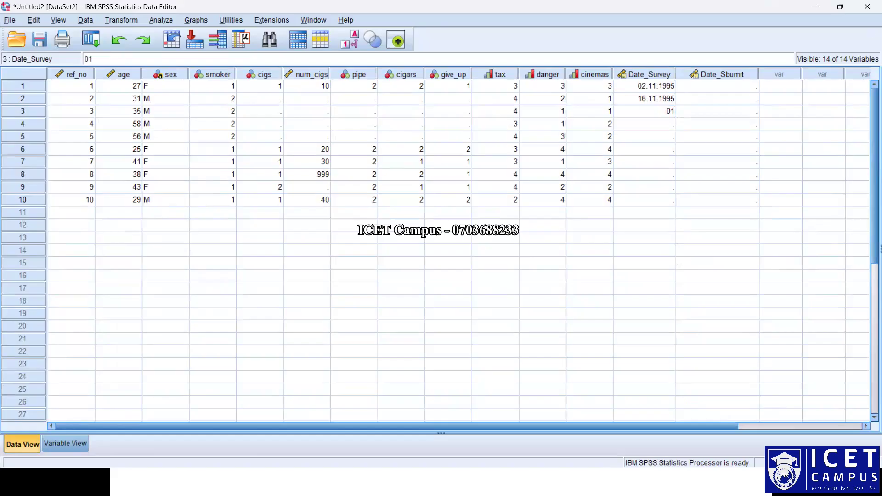
pyautogui.write('.12.1995')
pyautogui.press('Return')
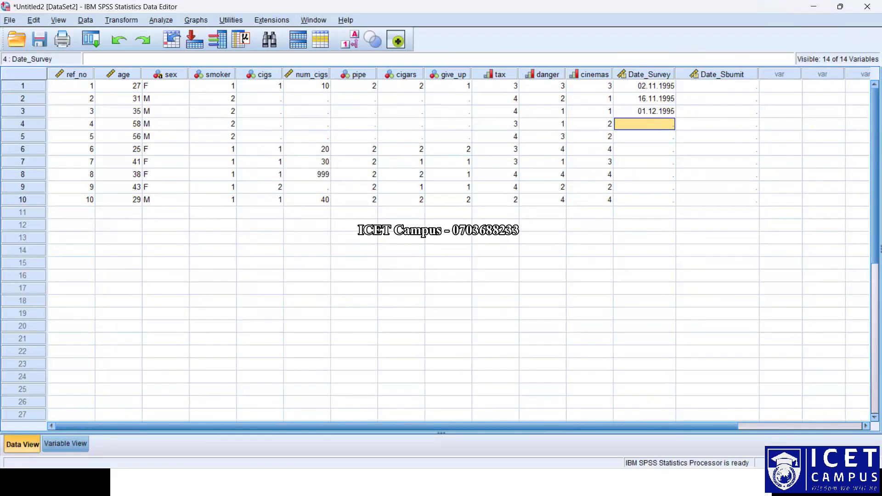
# Step: Enter 17.11.1995, 10.11.1995 and 02.12.1995 in the Date_Survey column for cases 4 to 6
pyautogui.write('17.')
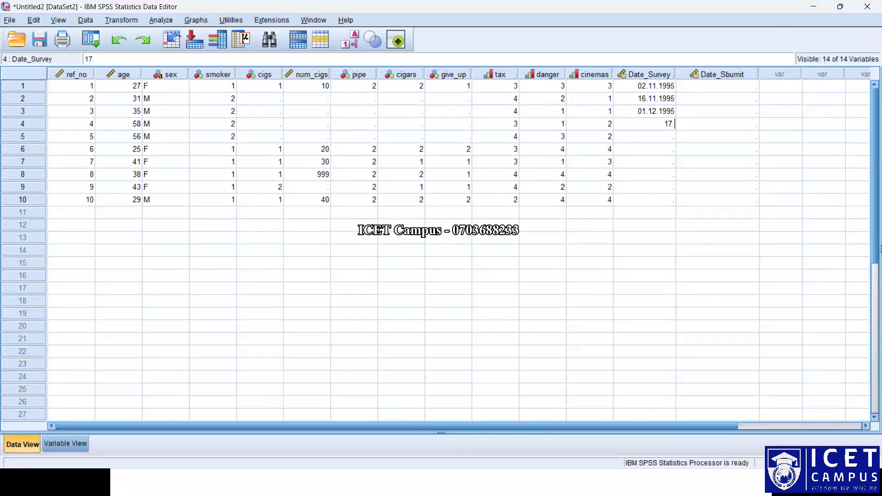
pyautogui.write('11.1995')
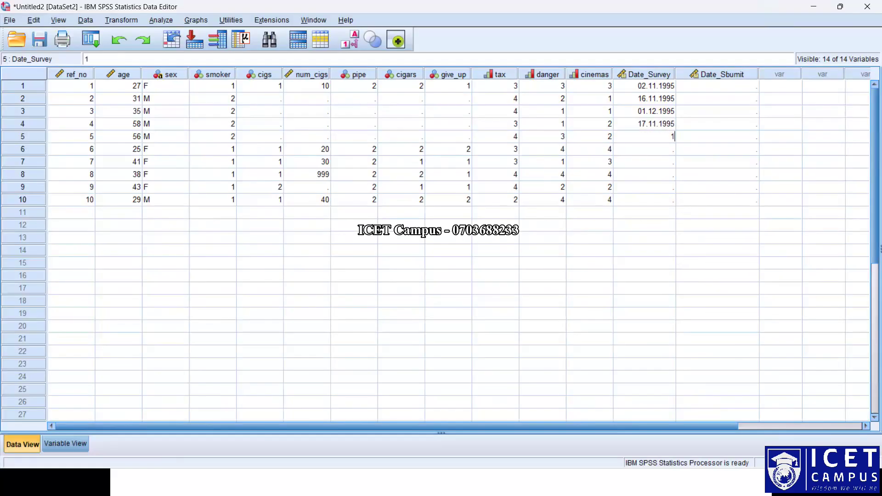
pyautogui.write('10.11.1995')
pyautogui.press('Return')
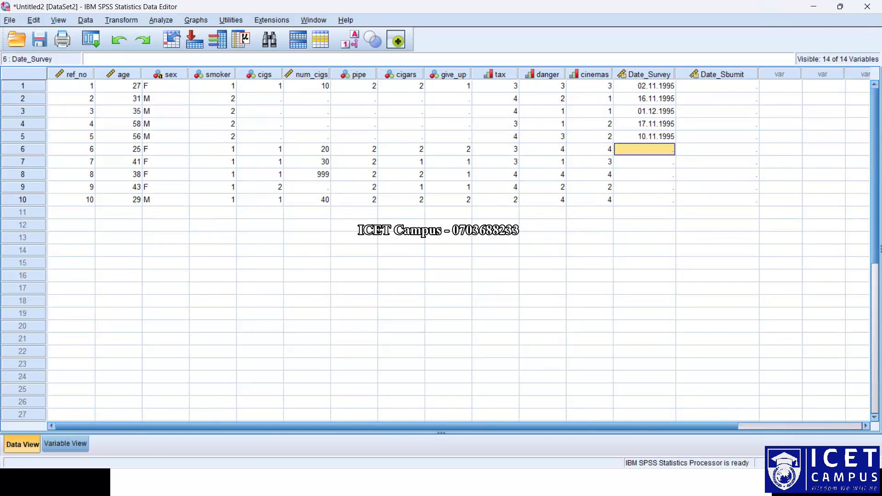
pyautogui.write('02.12.11')
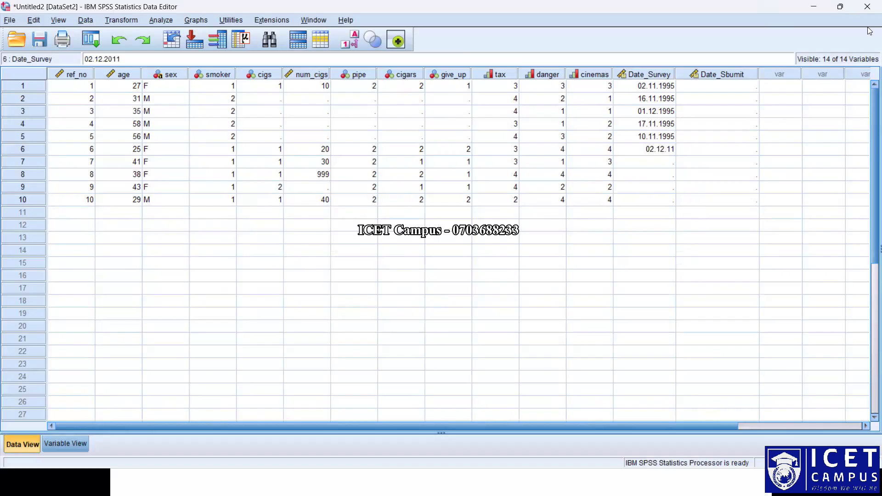
pyautogui.press('BackSpace')
pyautogui.write('995')
pyautogui.press('Return')
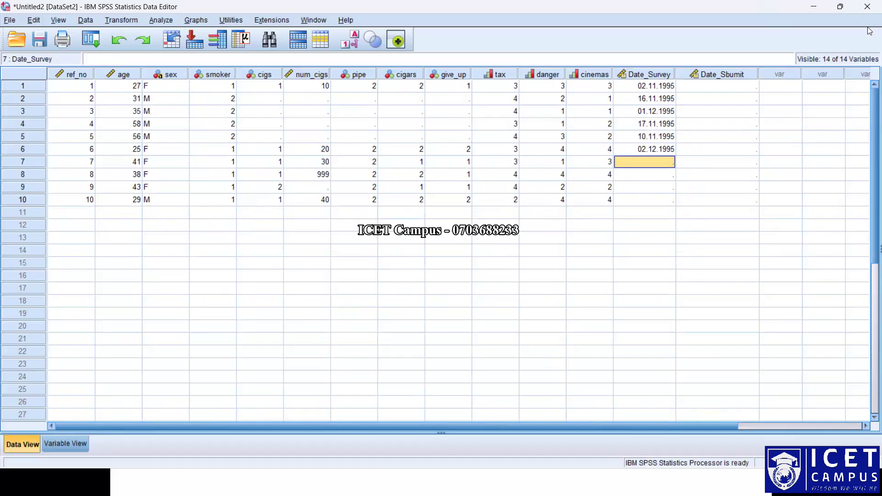
# Step: Enter 17.11.1995 and 02.12.1995 in the Date_Survey column for cases 7 and 8
pyautogui.write('17.11.1995')
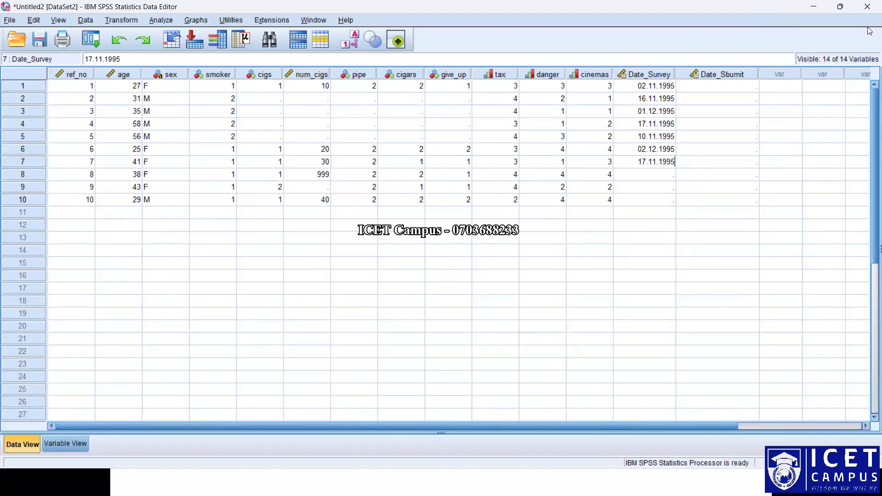
pyautogui.press('Return')
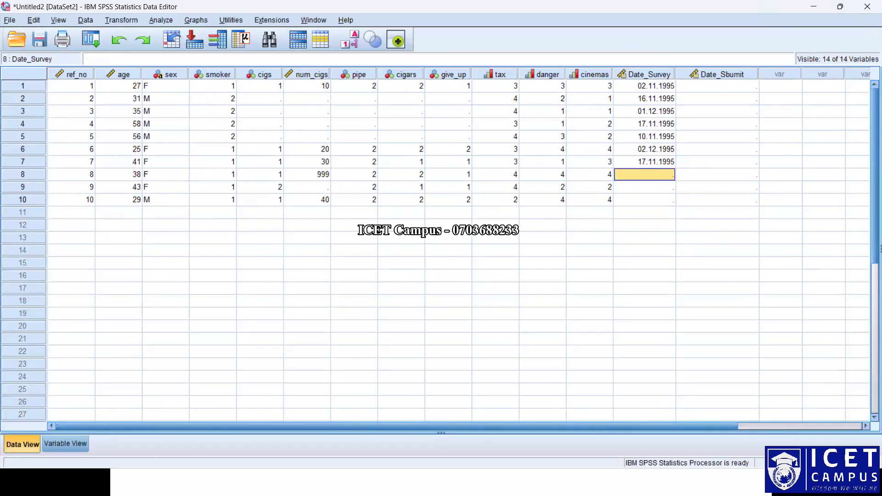
pyautogui.write('02.1')
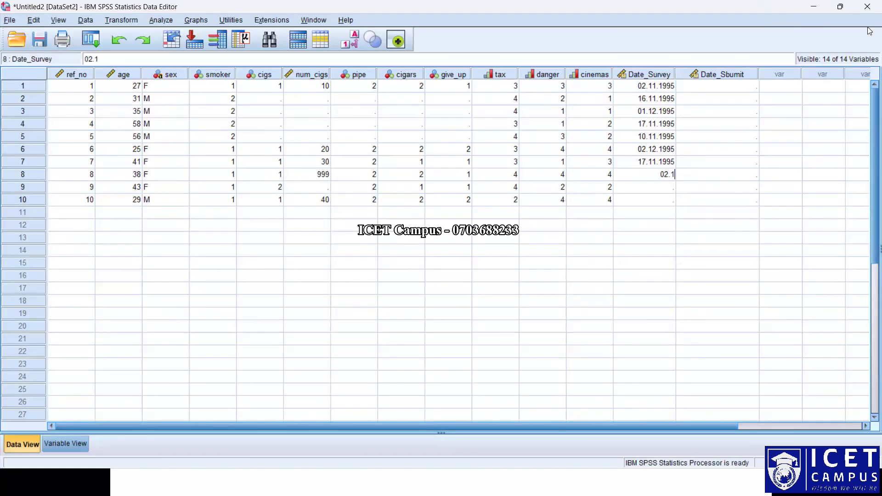
pyautogui.write('2.1995')
pyautogui.press('Return')
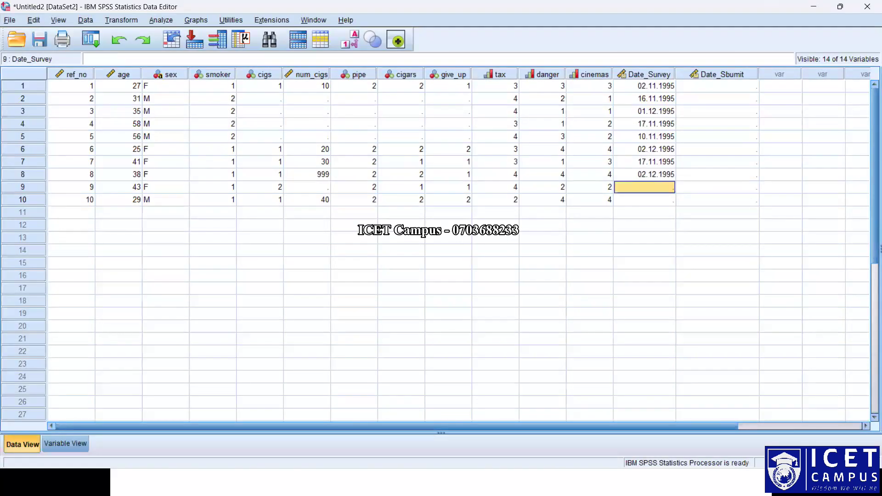
# Step: Enter 16.11.1995 and 02.12.1995 in the Date_Survey column for cases 9 and 10
pyautogui.write('16.11.1995')
pyautogui.press('Return')
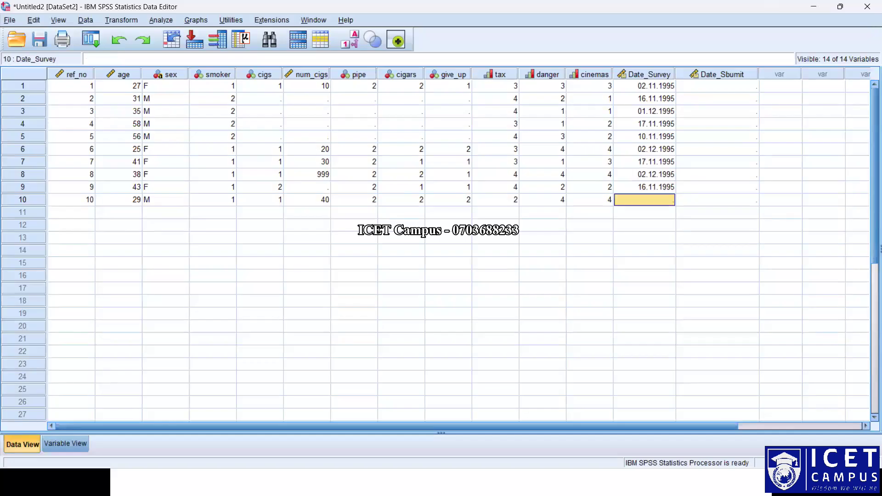
pyautogui.write('02.12.1')
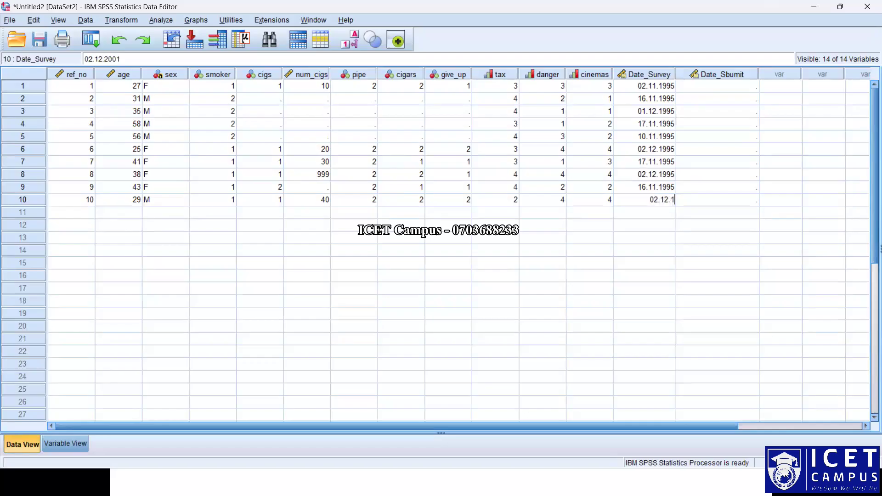
pyautogui.write('995')
pyautogui.press('Return')
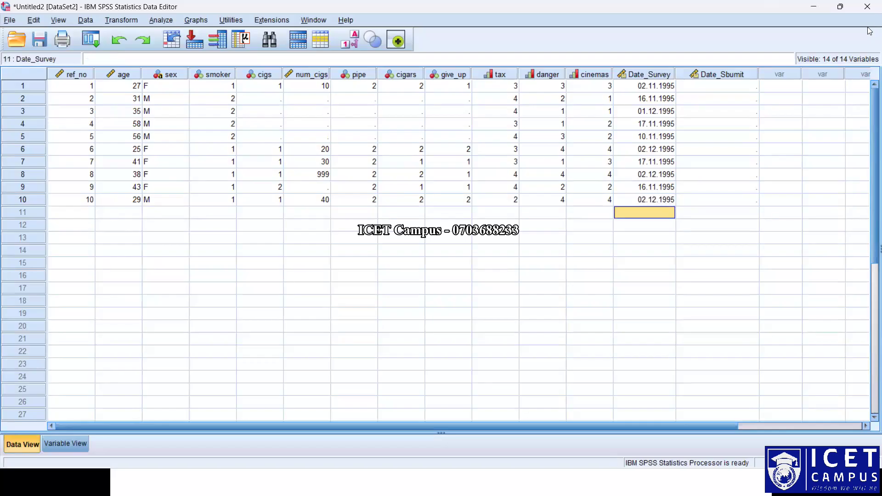
# Step: Enter 25.09.1995, 04.09.1995 and 21.07.1995 in the Date_Sbumit column for cases 1 to 3
pyautogui.click(715, 92)
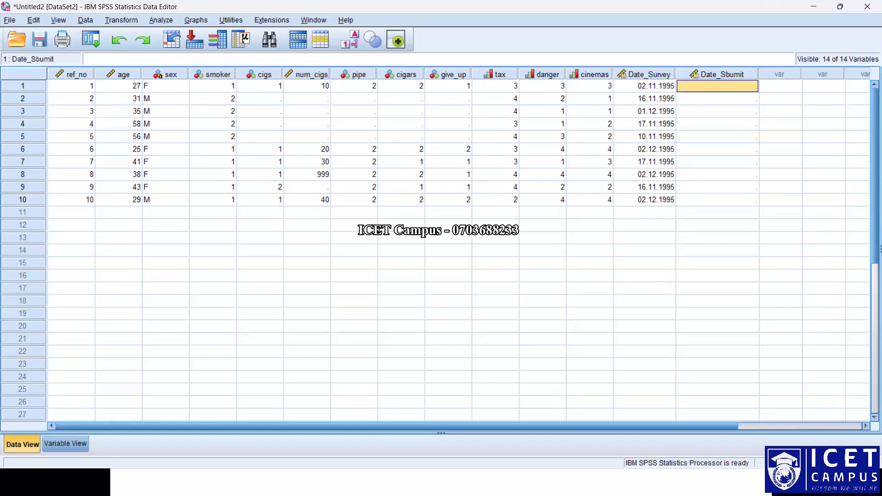
pyautogui.write('25.09.1995')
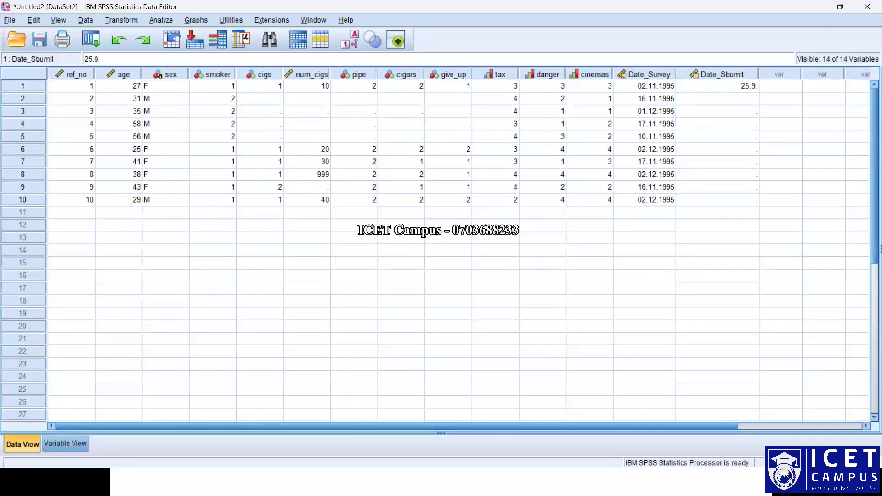
pyautogui.press('Return')
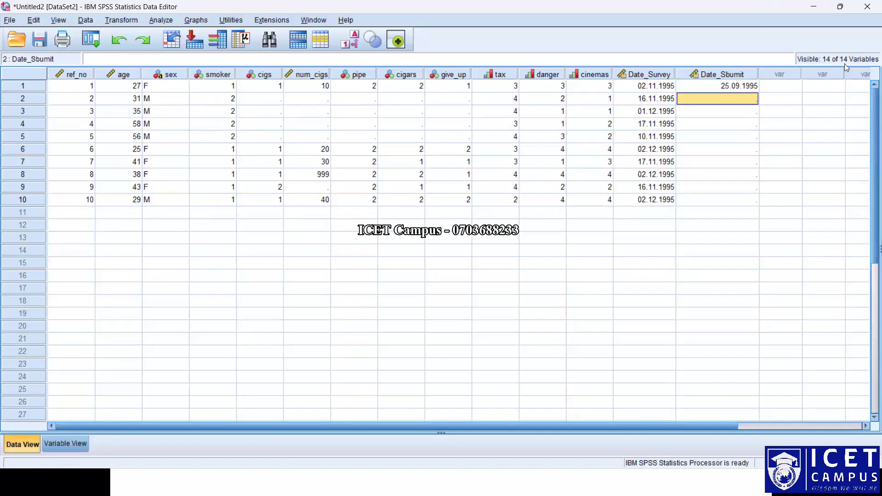
pyautogui.write('04.09.1995')
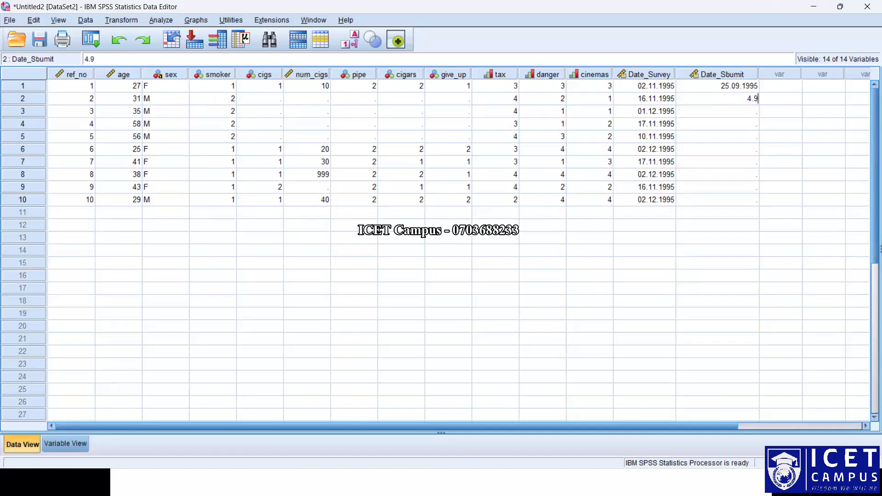
pyautogui.press('Return')
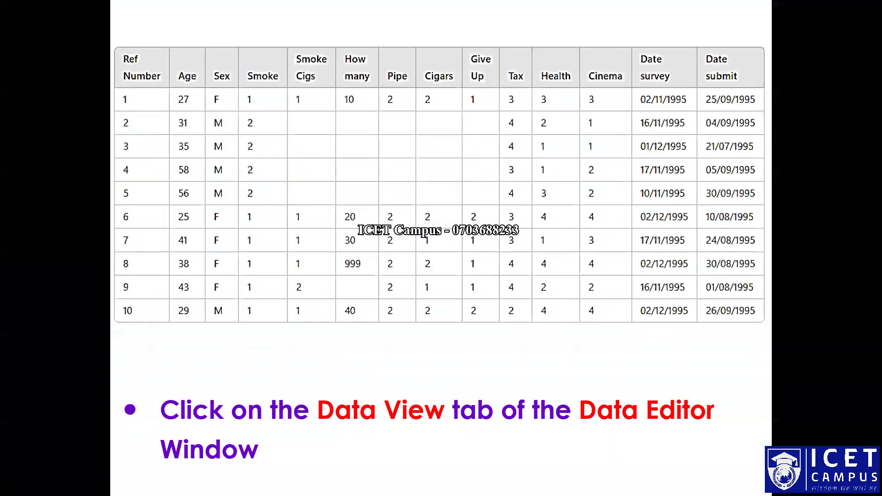
pyautogui.write('21.07.1995')
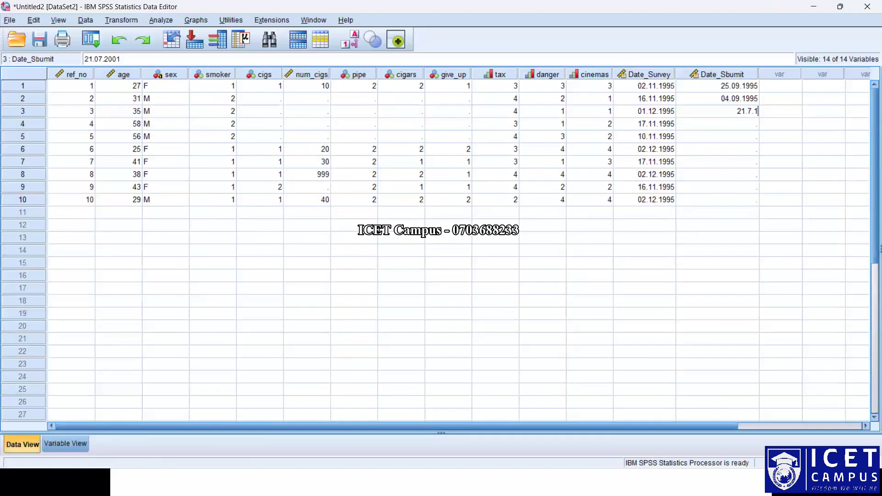
pyautogui.press('Return')
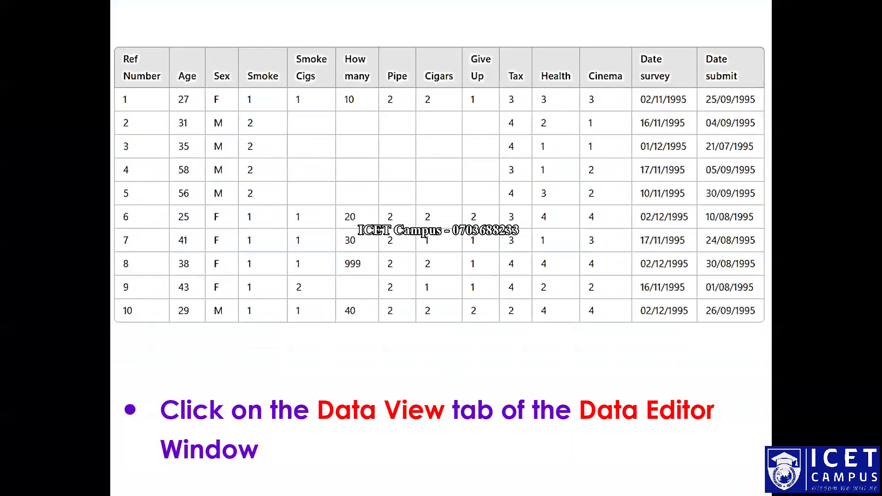
# Step: Enter 05.09.1995 and 30.09.1995 in the Date_Sbumit column for cases 4 and 5
pyautogui.write('5.09.19')
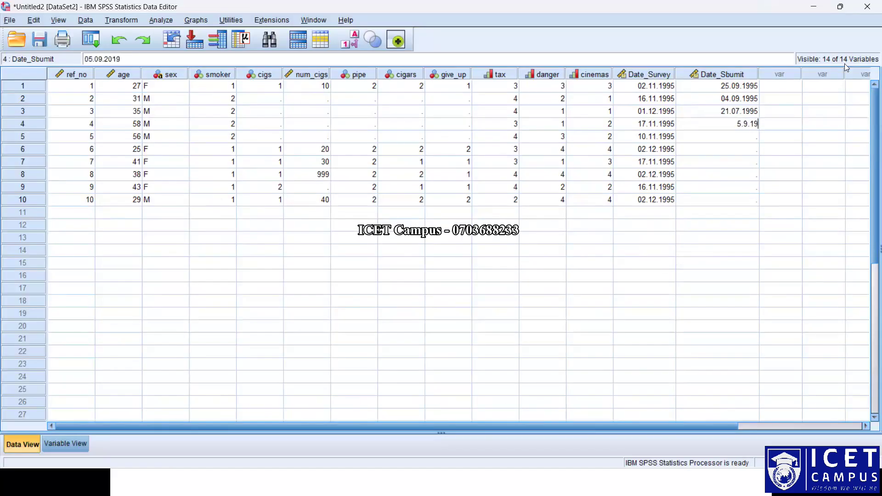
pyautogui.write('95')
pyautogui.press('Return')
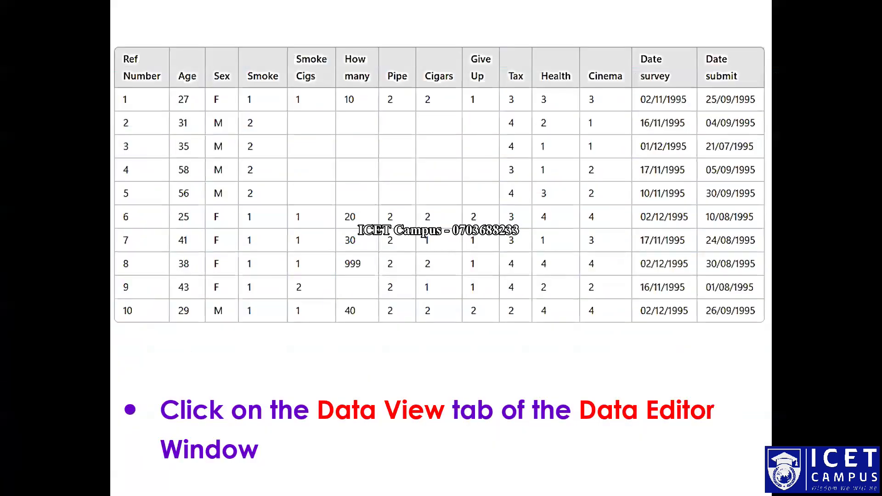
pyautogui.write('30.09.19')
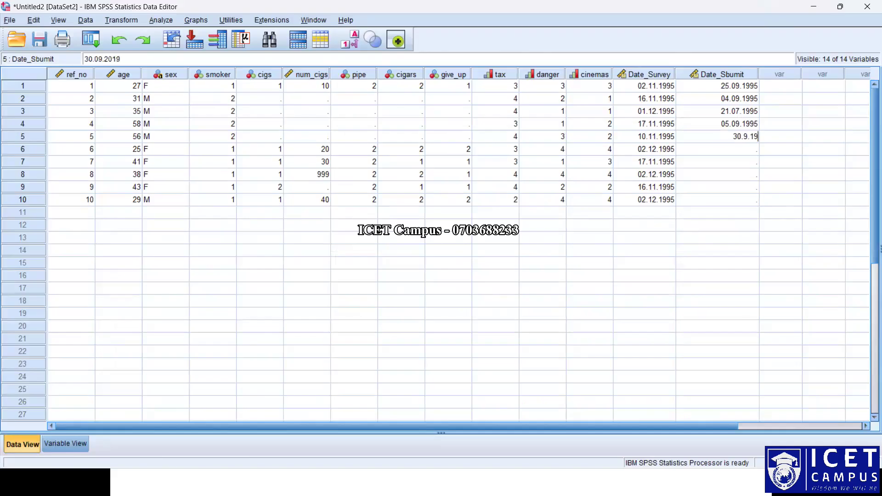
pyautogui.write('95')
pyautogui.press('Return')
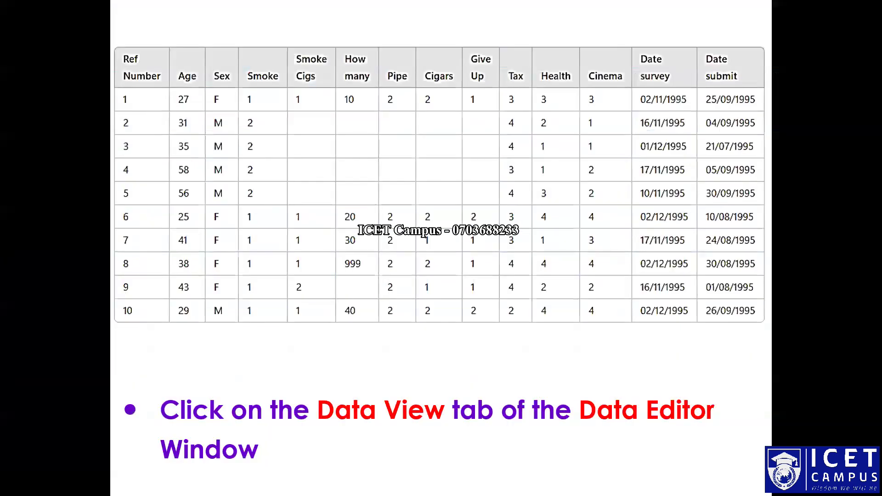
# Step: Enter 10.08.1995 and 24.08.1995 in the Date_Sbumit column for cases 6 and 7
pyautogui.write('10.08.')
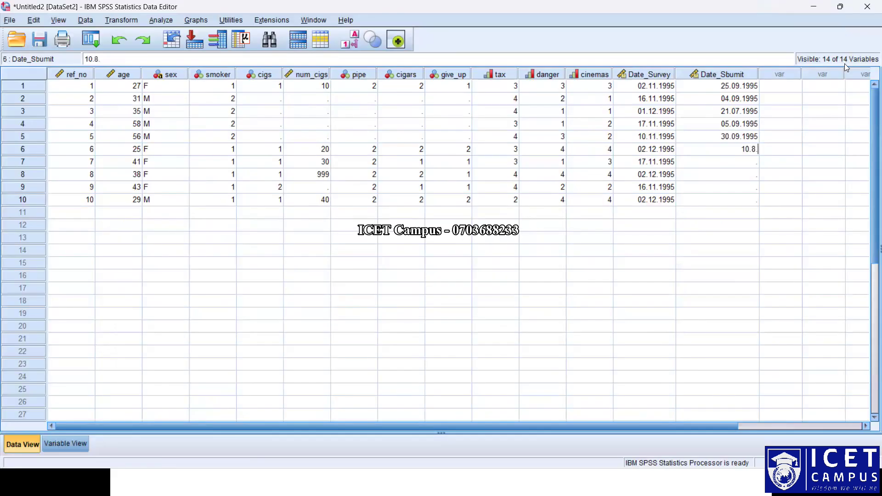
pyautogui.write('1995')
pyautogui.press('Return')
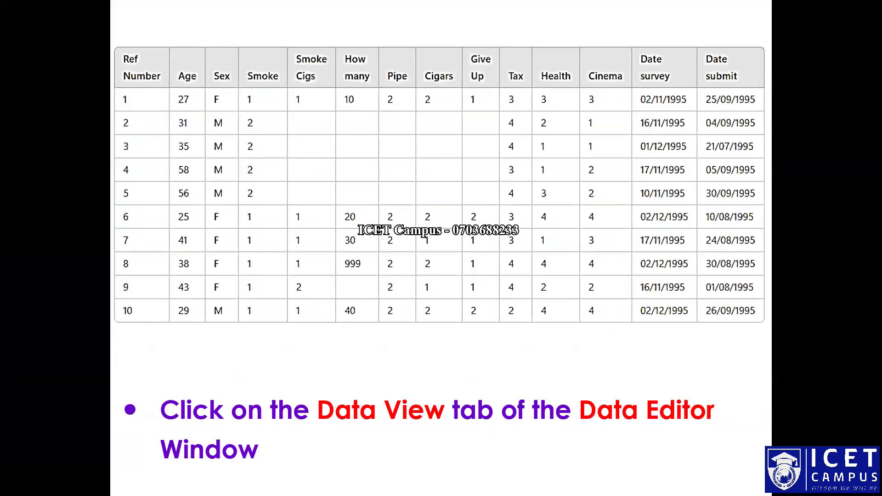
pyautogui.write('24.08.')
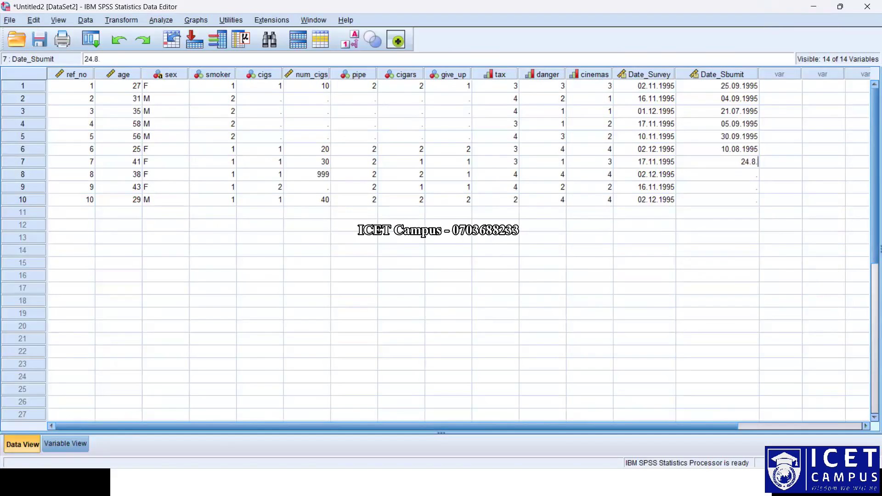
pyautogui.write('1995')
pyautogui.press('Return')
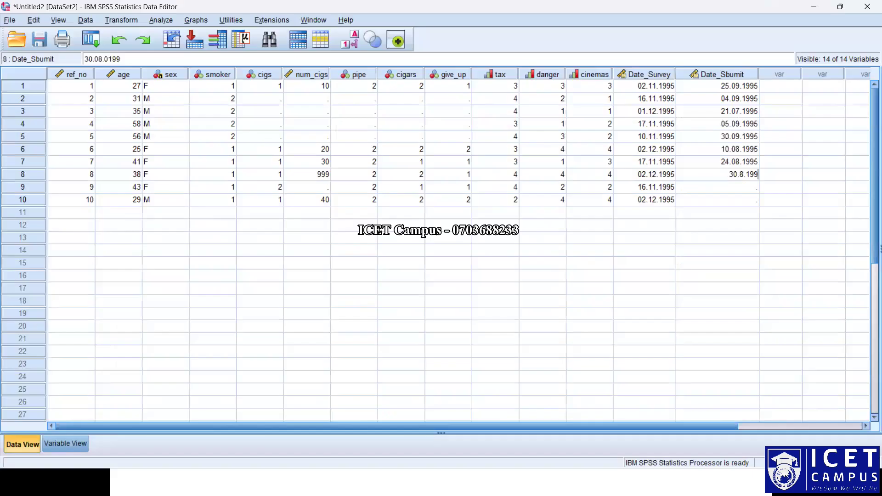
# Step: Enter 30.08.1995 and 01.08.1995 in the Date_Sbumit column for cases 8 and 9
pyautogui.write('5')
pyautogui.press('Return')
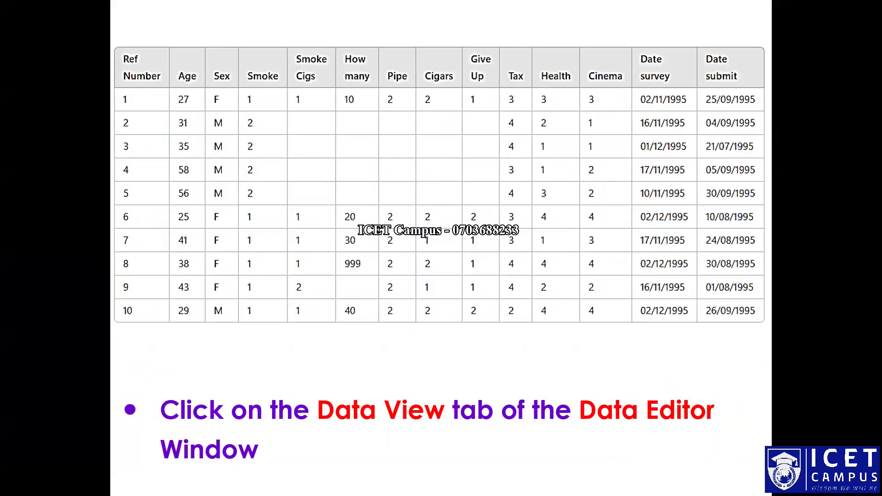
pyautogui.write('1.08.199')
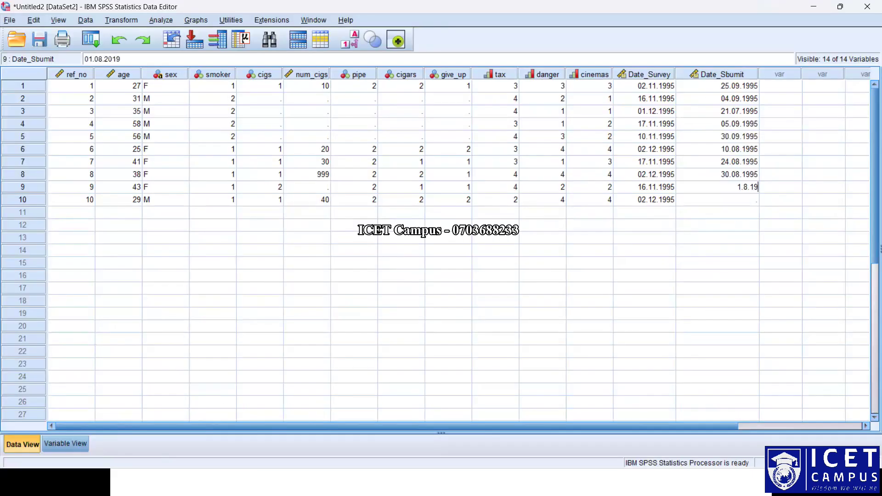
pyautogui.write('5')
pyautogui.press('Return')
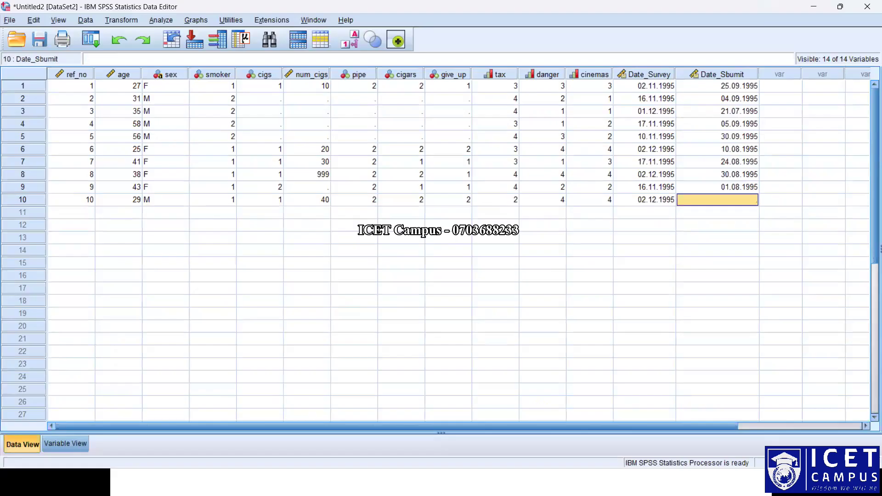
# Step: Enter 26.09.1995 in the Date_Sbumit column for case 10
pyautogui.write('26.9')
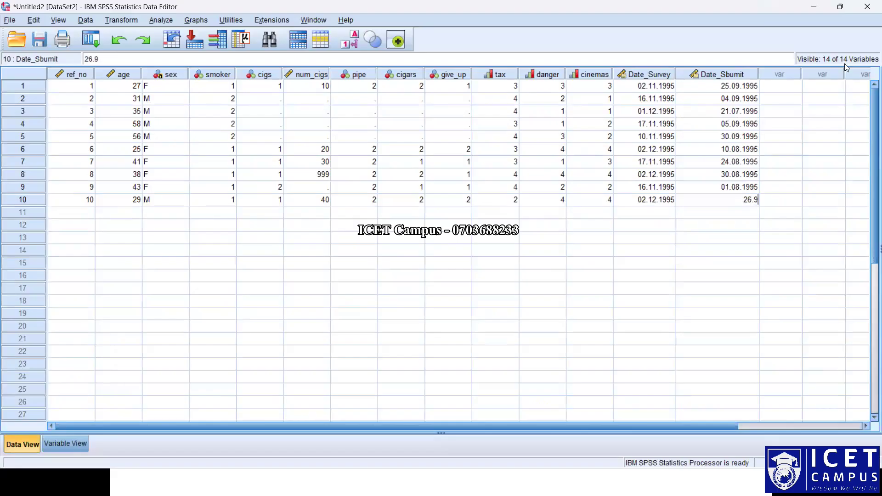
pyautogui.write('.1995')
pyautogui.press('BackSpace')
pyautogui.press('BackSpace')
pyautogui.write('95')
pyautogui.press('Return')
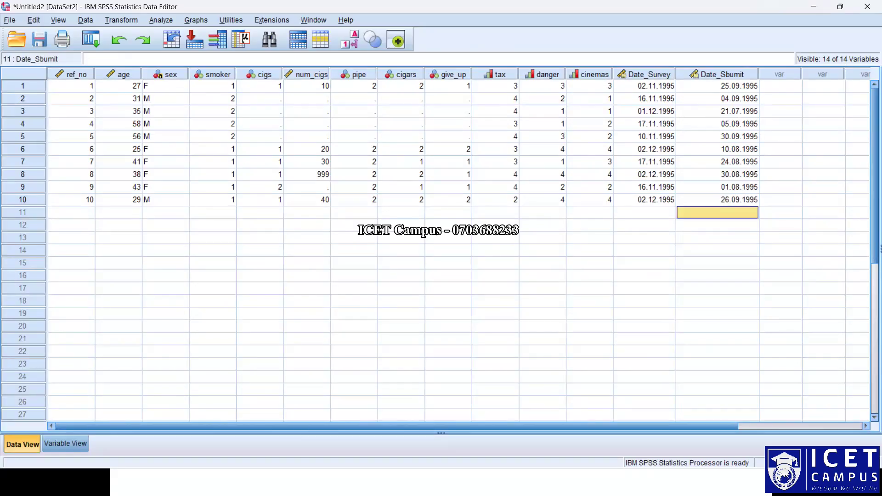